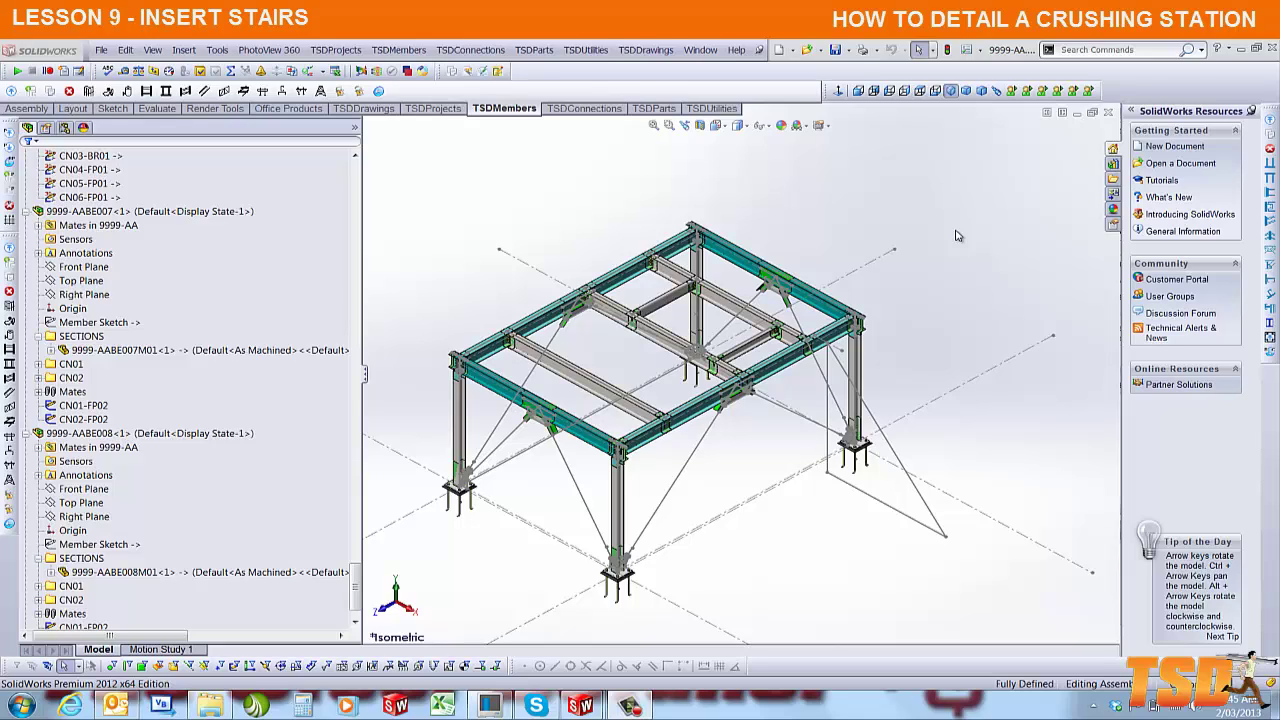
- Insert the TSD structural stairs member on the two selected stair sketch lines: the horizontal base line and the sloping line
click(397, 50)
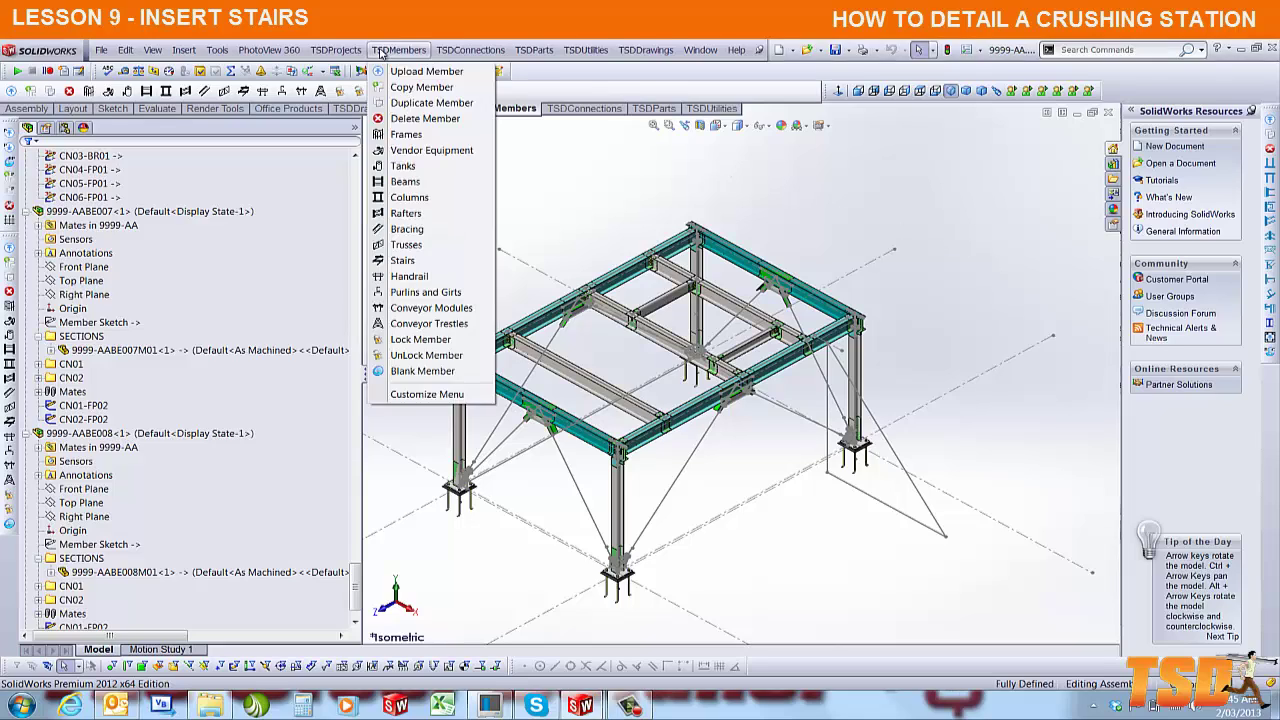
click(403, 260)
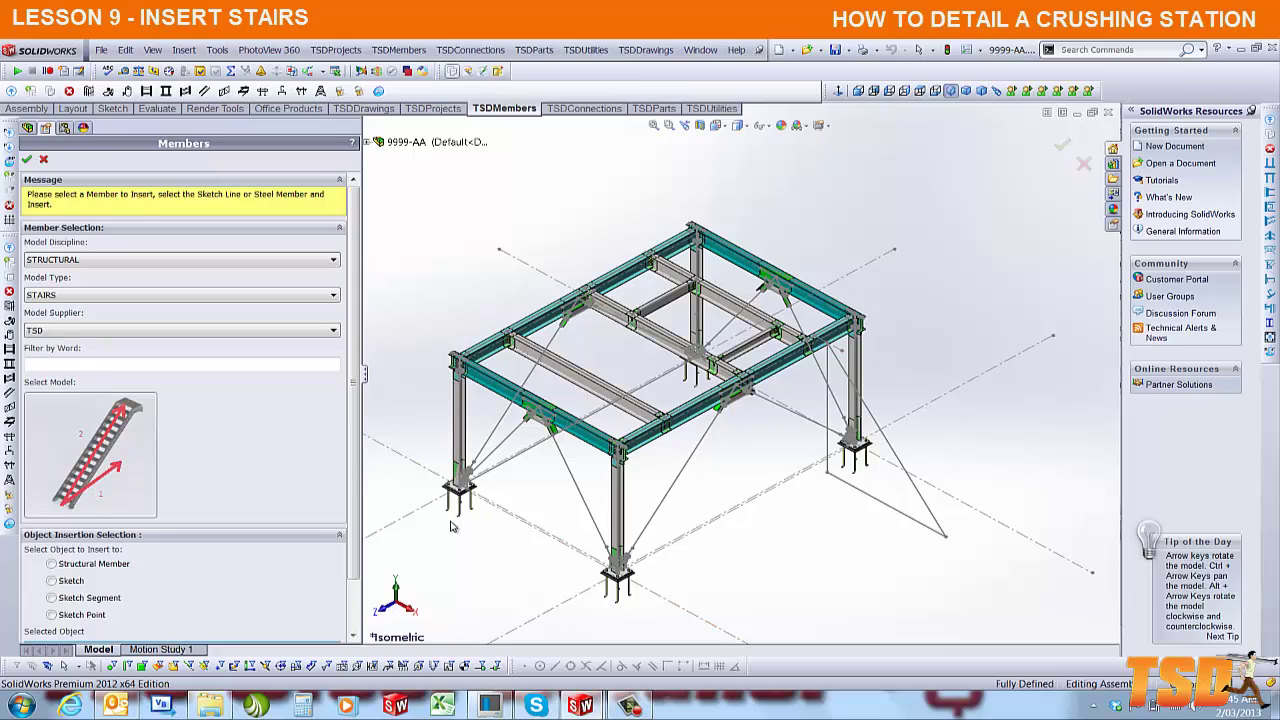
click(111, 440)
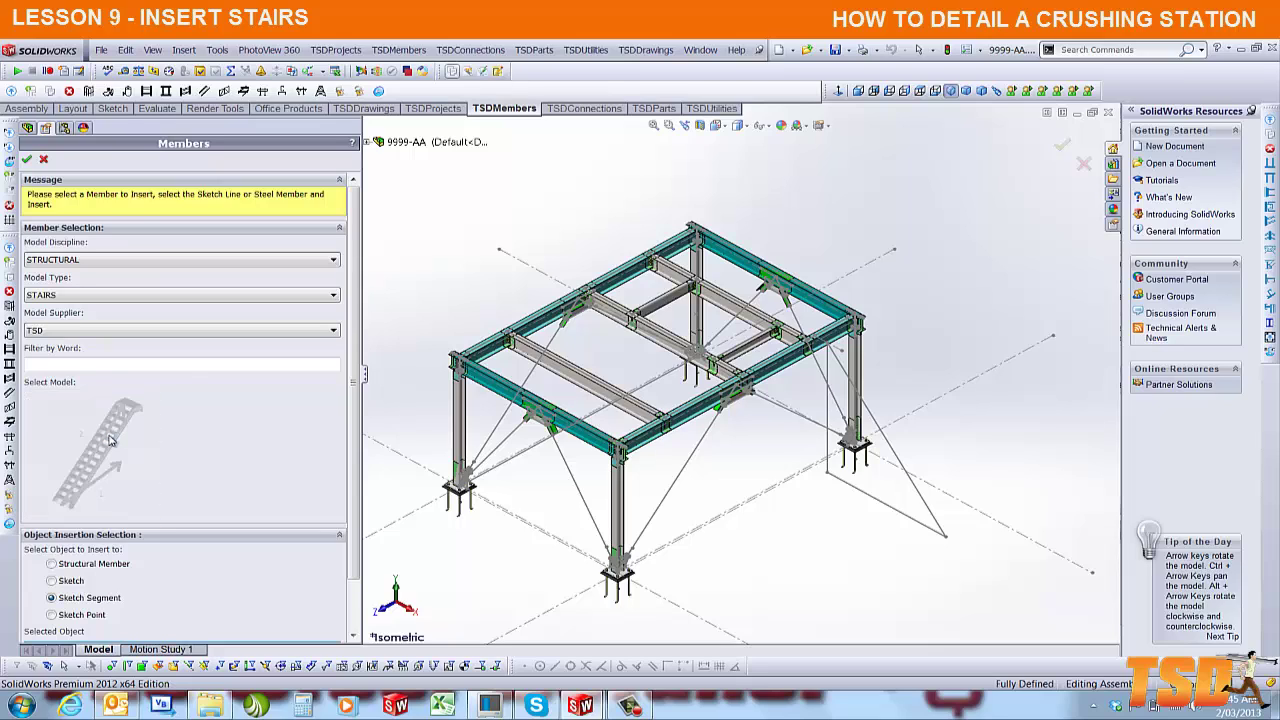
click(873, 502)
click(895, 452)
drag(356, 296, 356, 370)
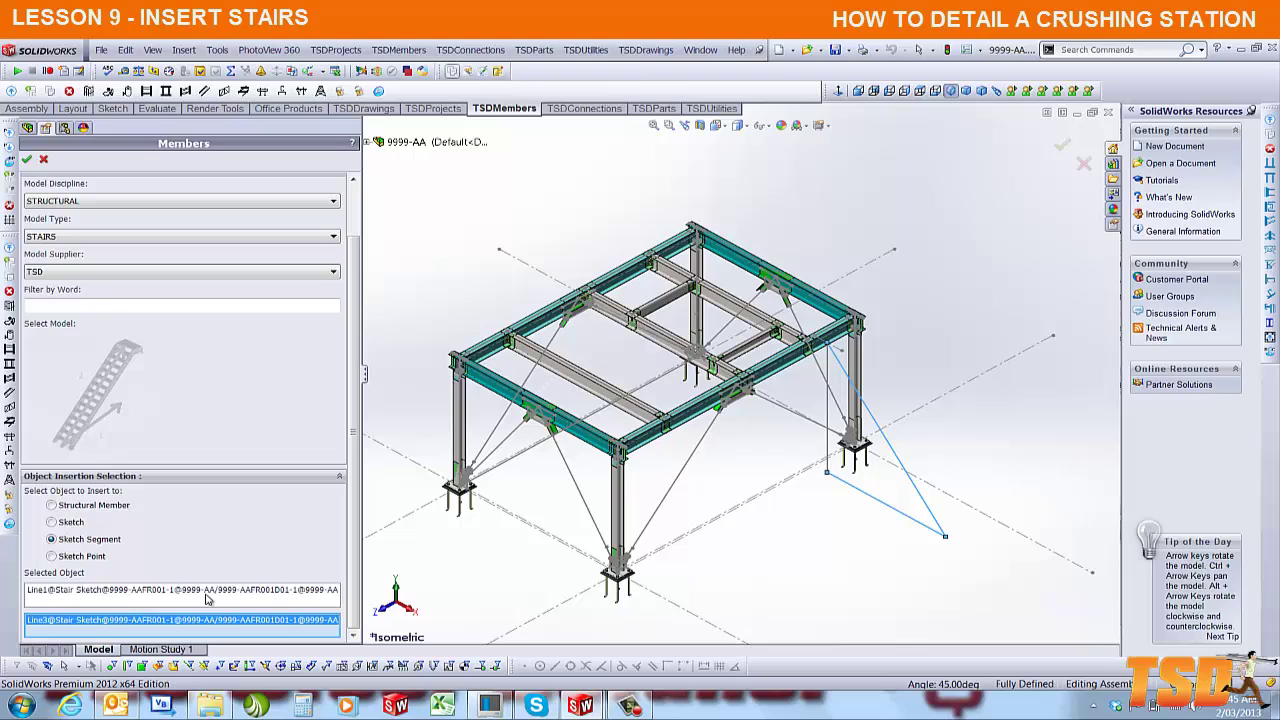
click(398, 49)
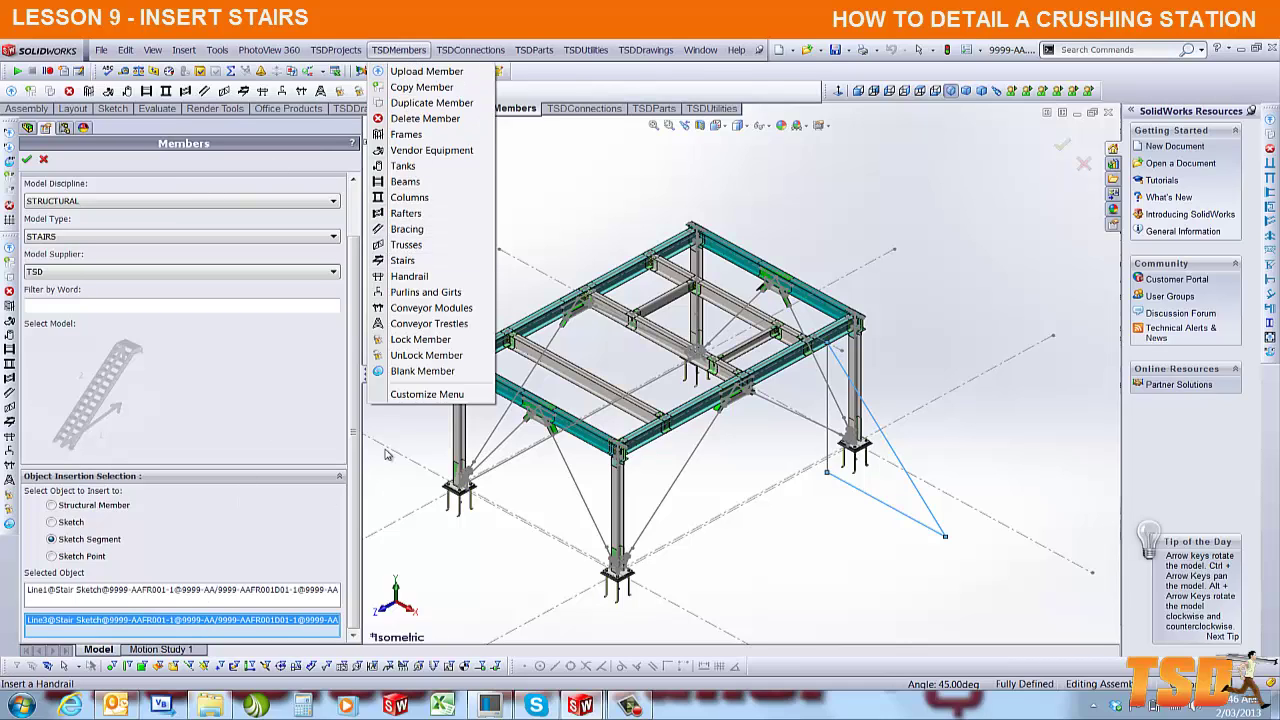
click(1066, 147)
click(1066, 147)
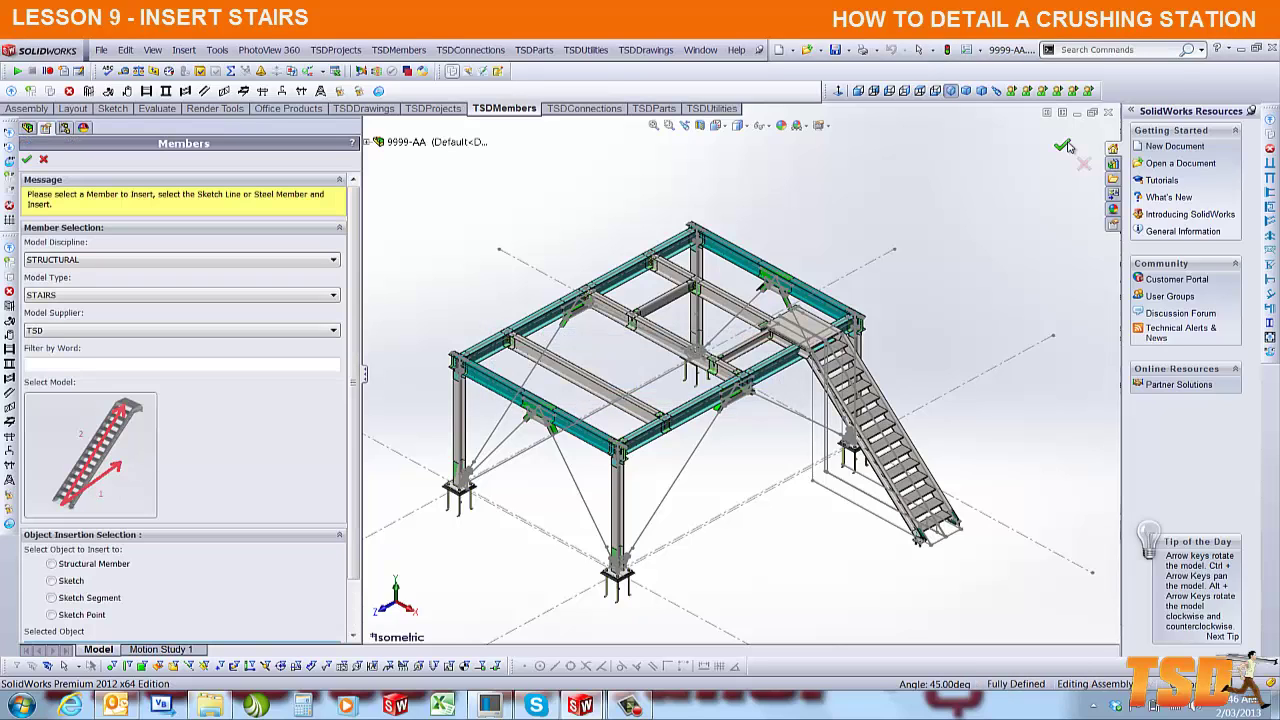
click(1085, 165)
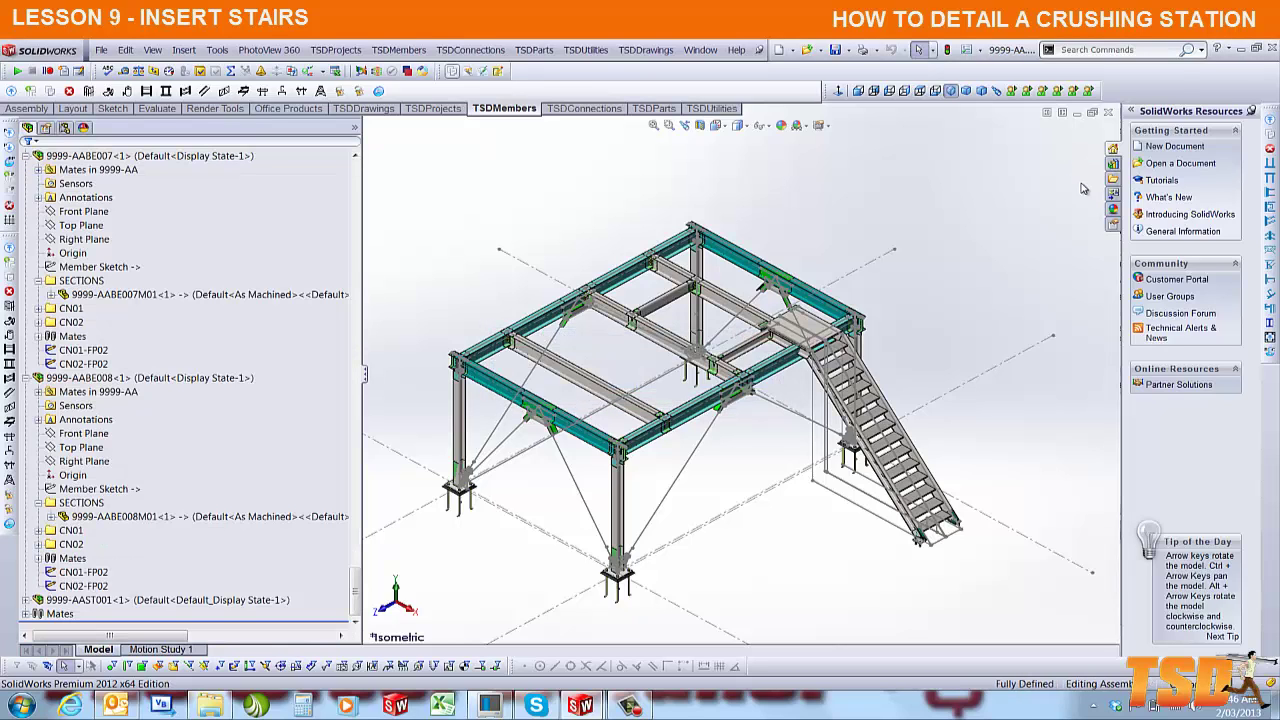
- Isolate the stair assembly 9999-AAST001 together with the frame assembly 9999-AAFR001
scroll(880, 340, down, 6)
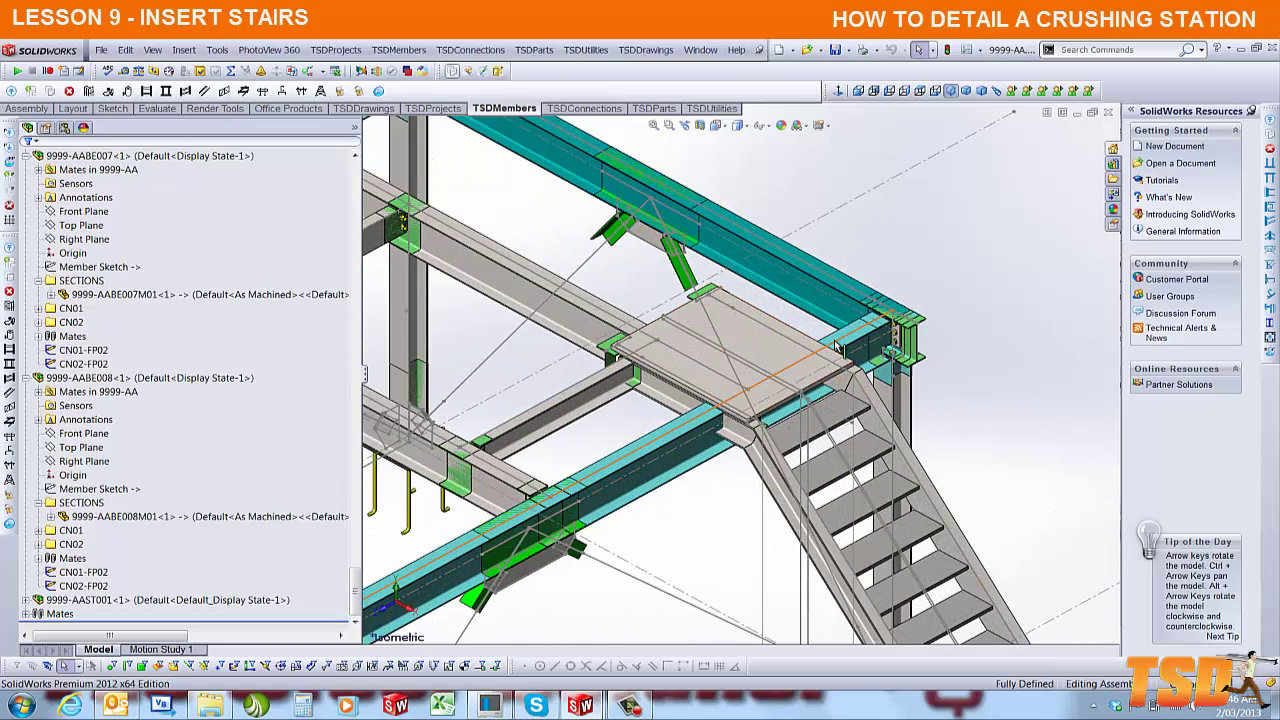
click(690, 360)
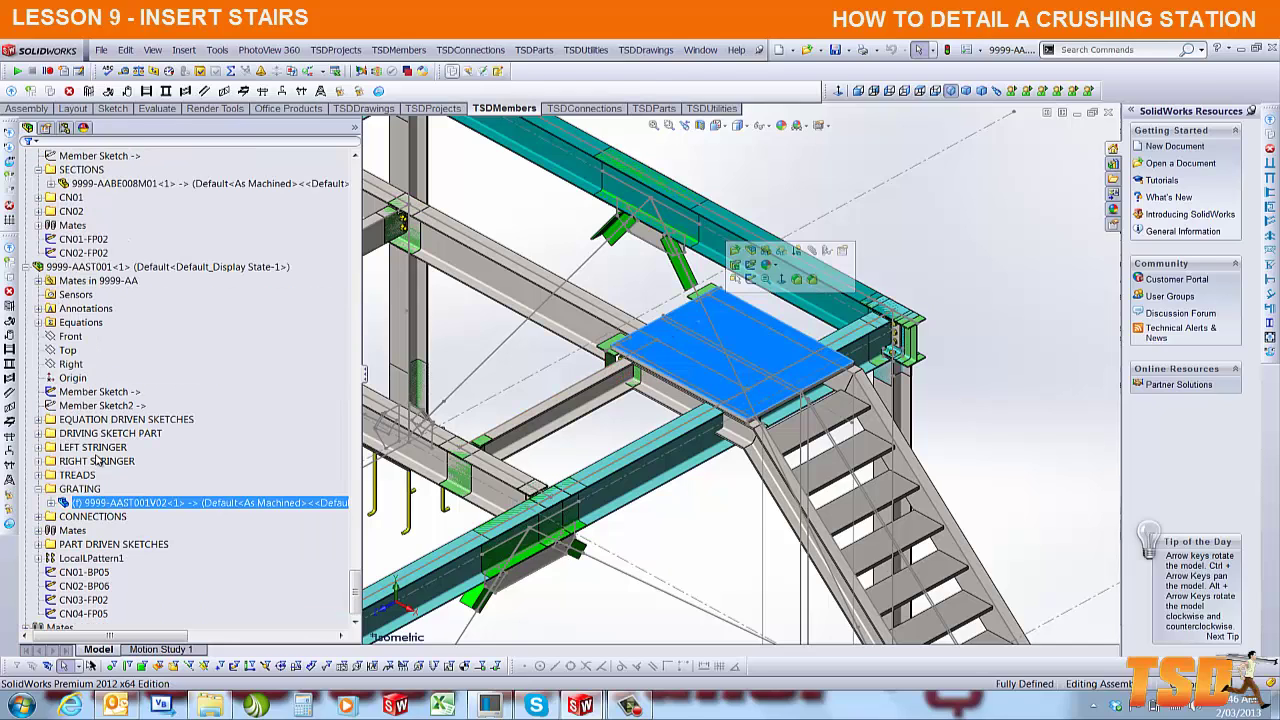
click(91, 269)
drag(355, 586, 350, 170)
click(119, 271)
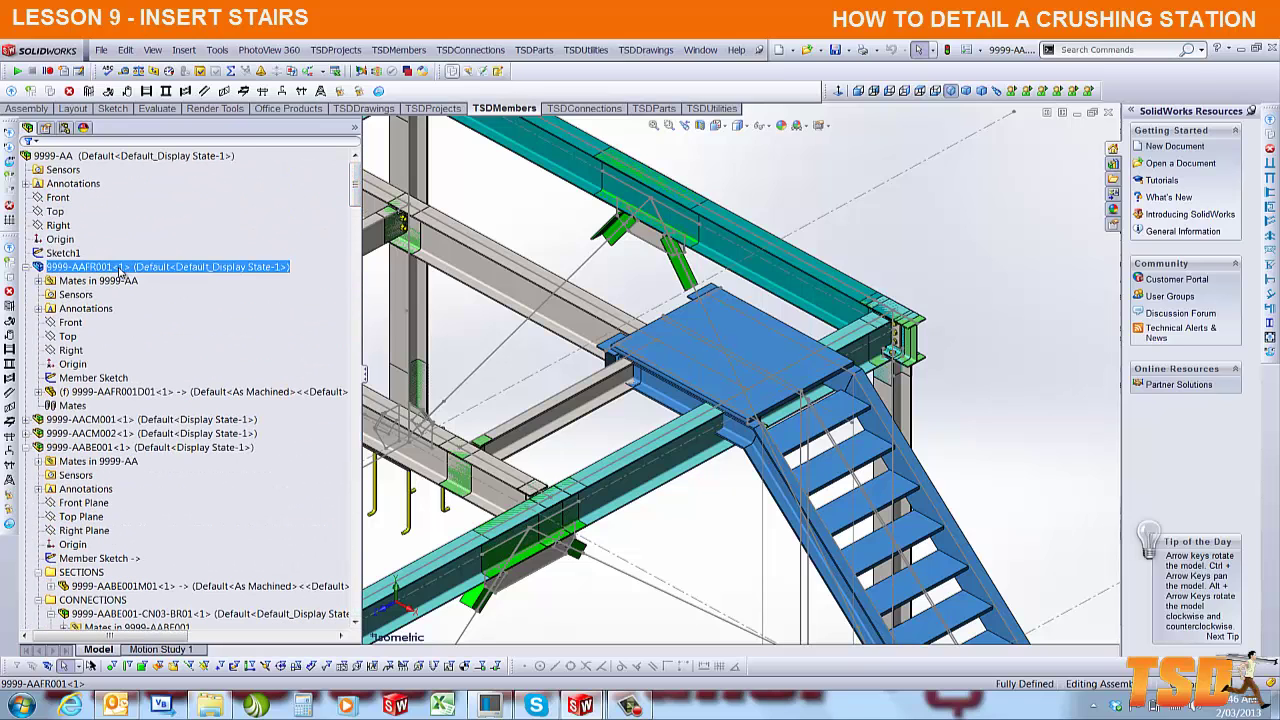
right_click(119, 268)
click(140, 277)
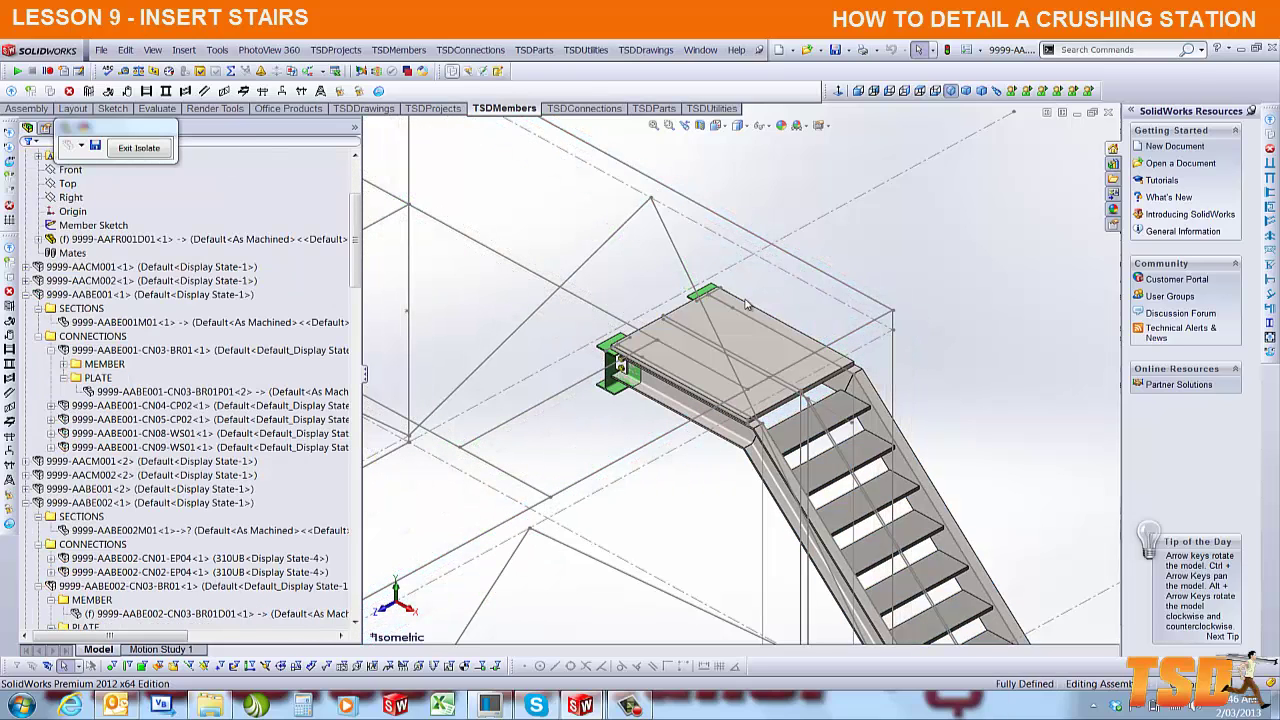
- Edit the Tread and Grating Sketch in the stair's driving sketch part and delete its 1200 top leg length dimension
click(747, 342)
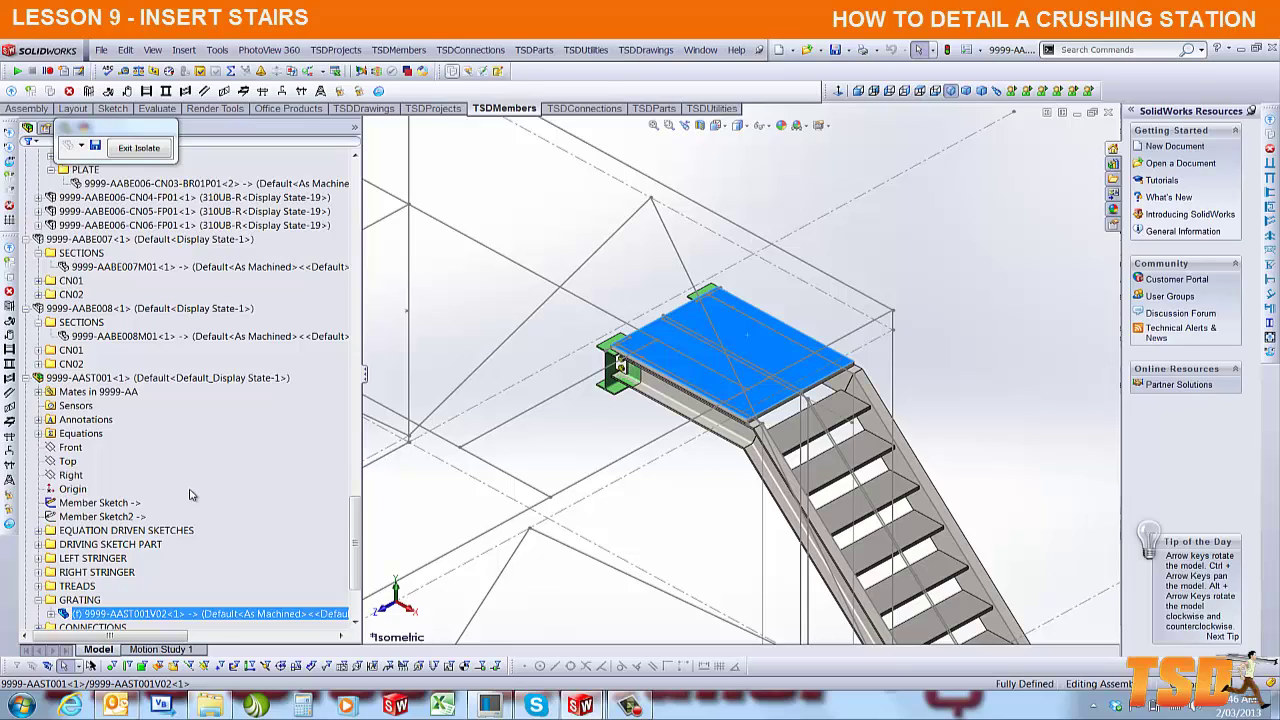
click(712, 360)
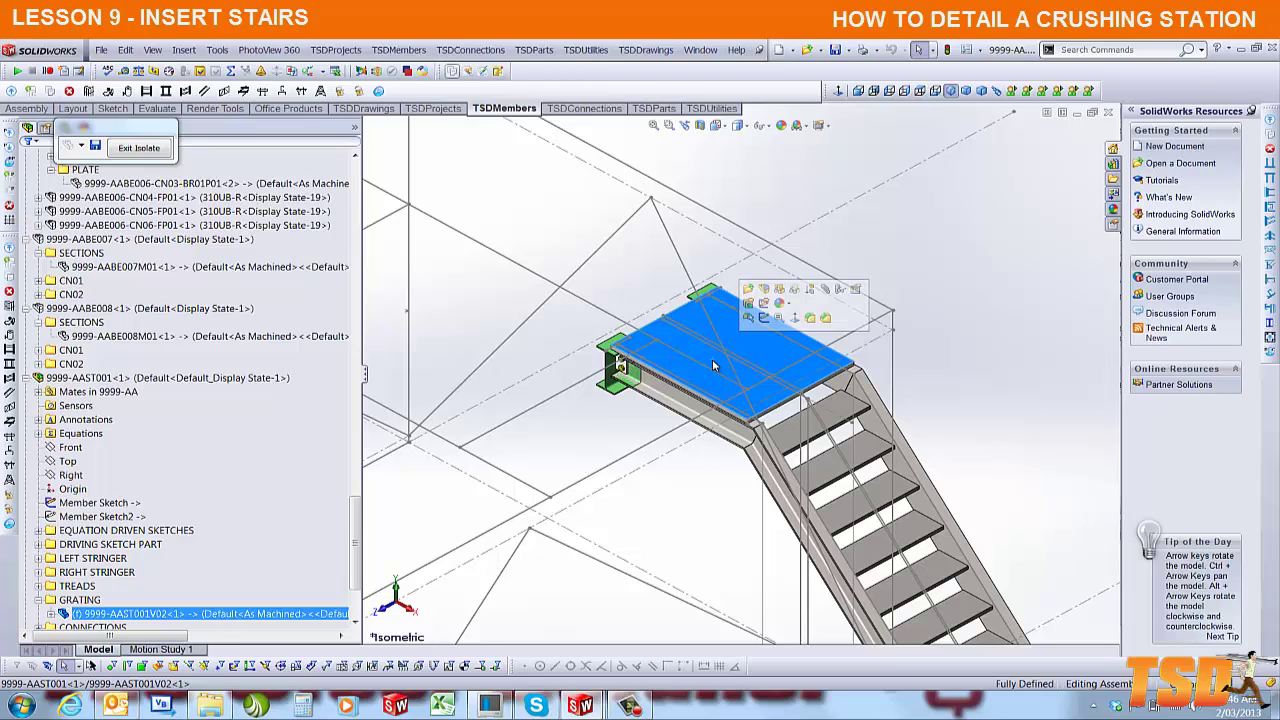
click(39, 545)
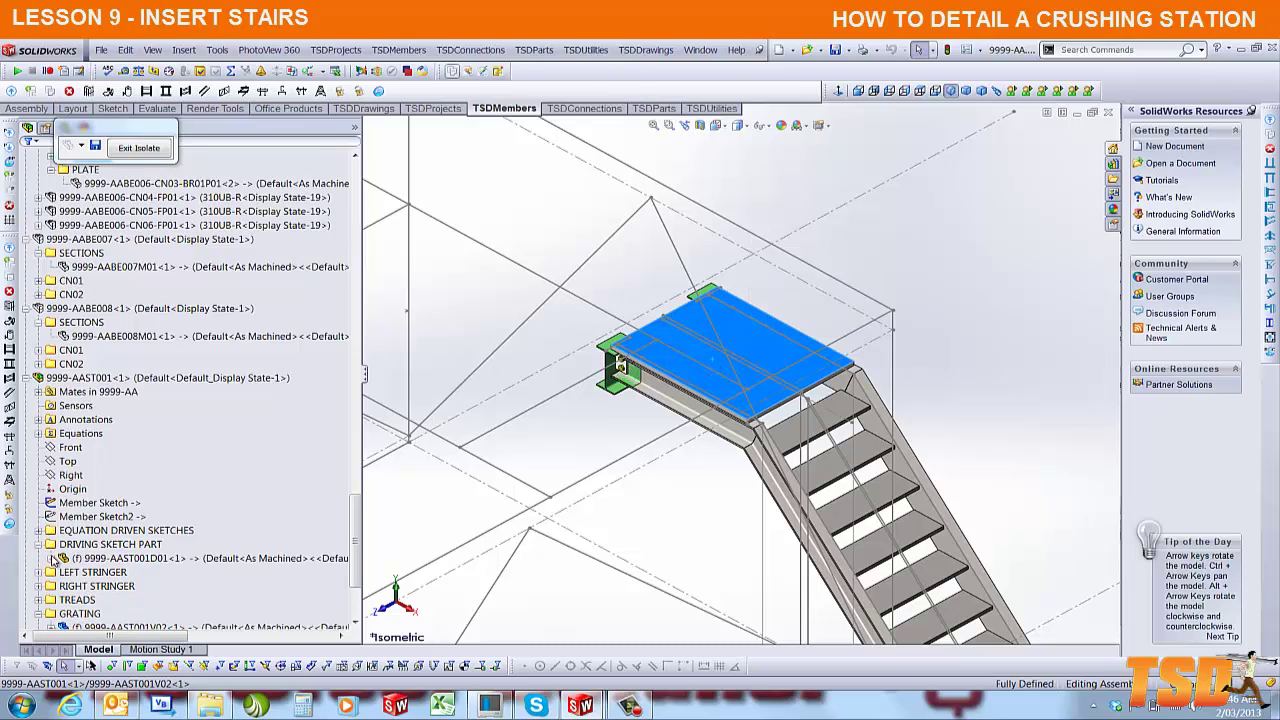
click(52, 558)
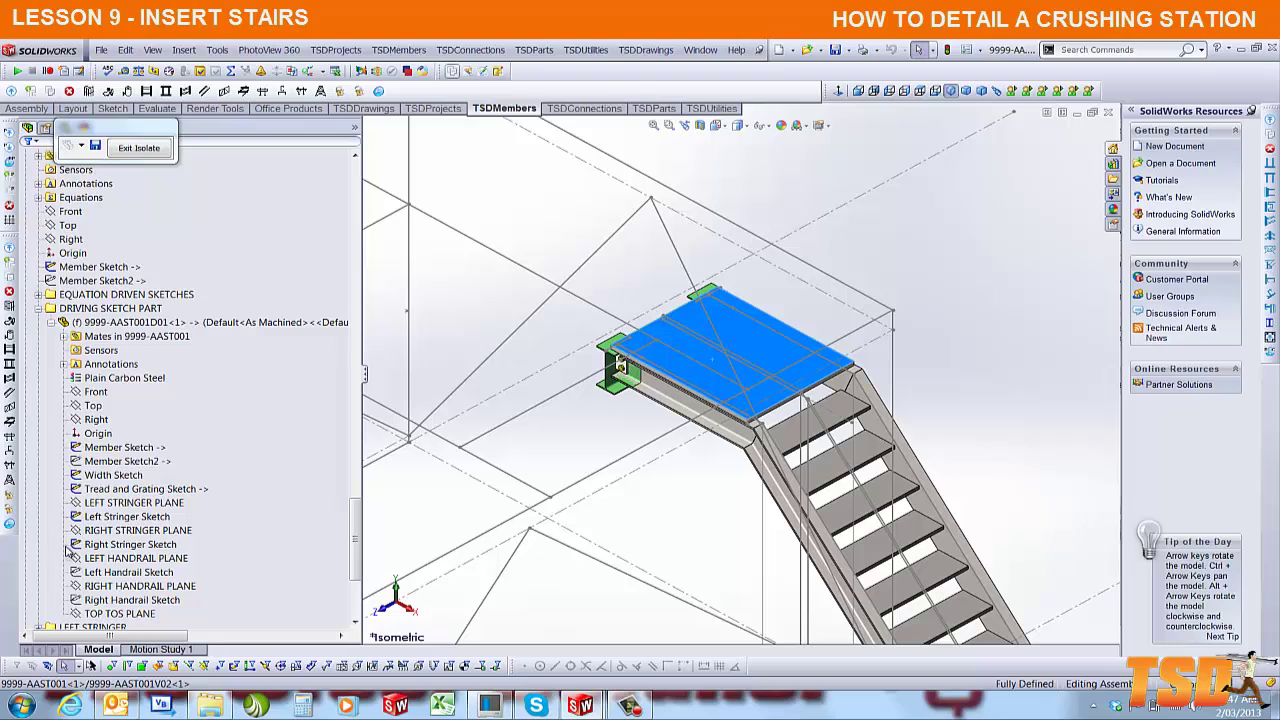
right_click(133, 491)
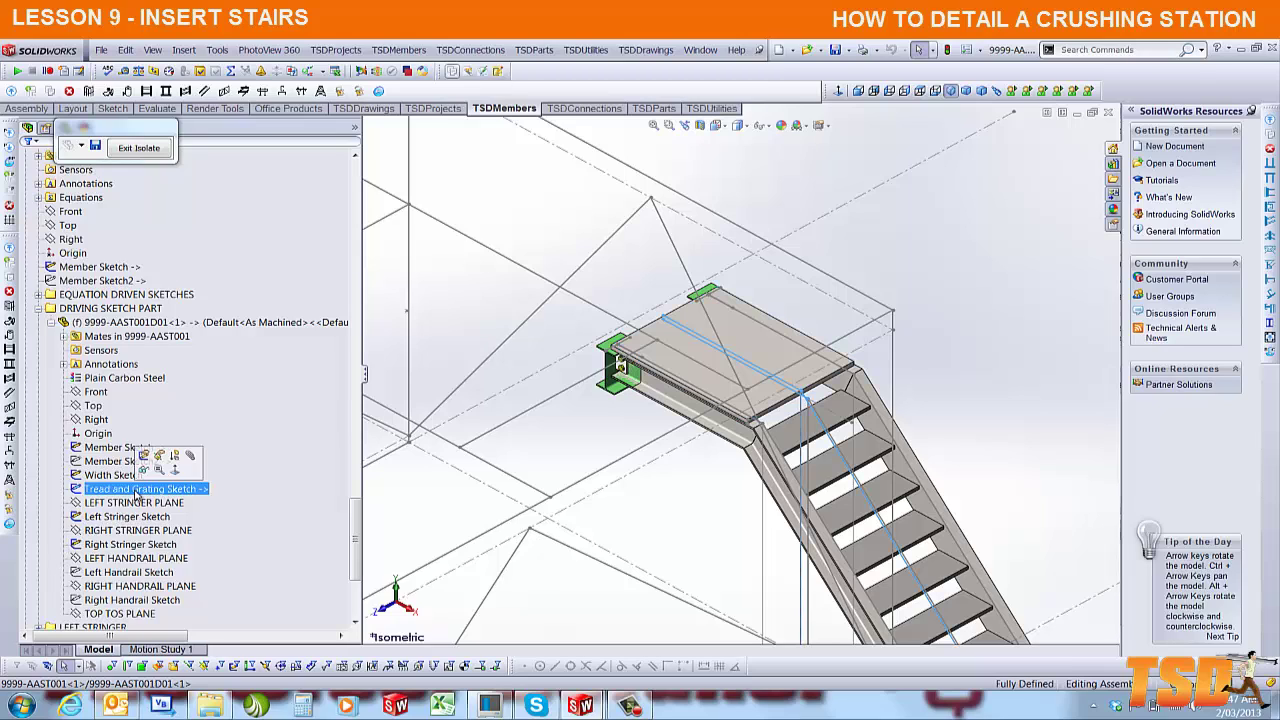
click(145, 456)
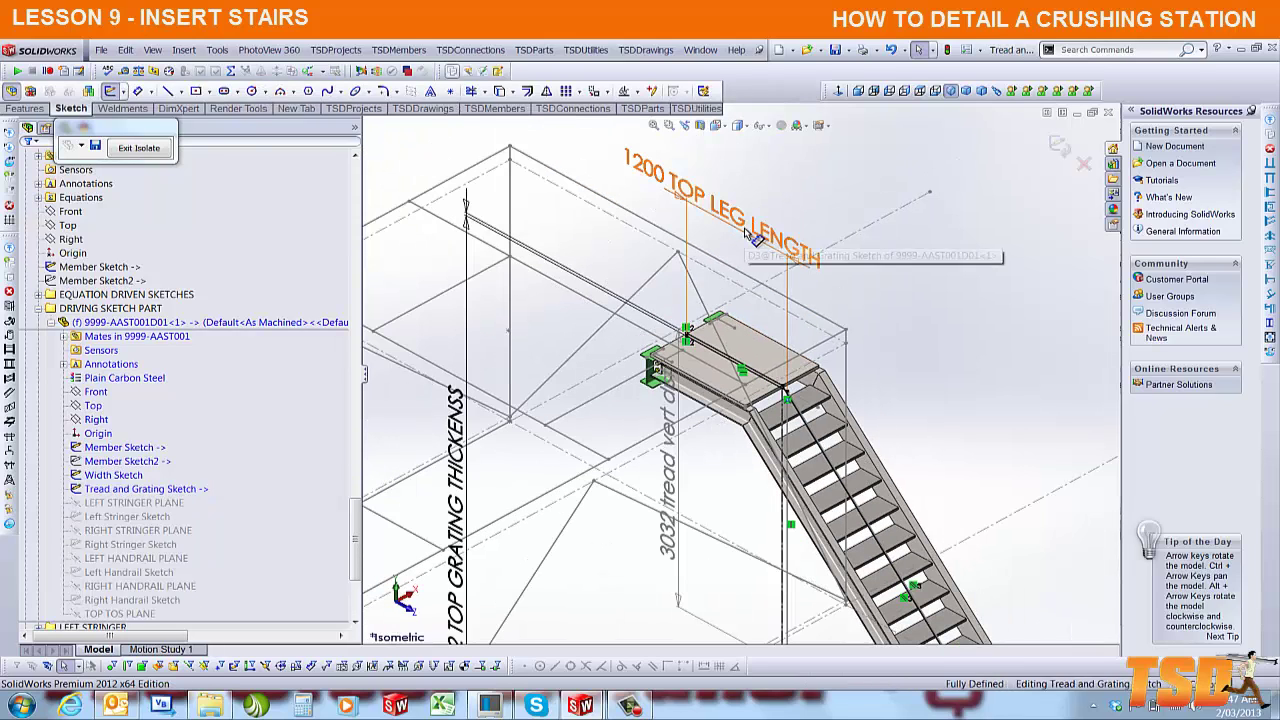
click(748, 234)
key(Delete)
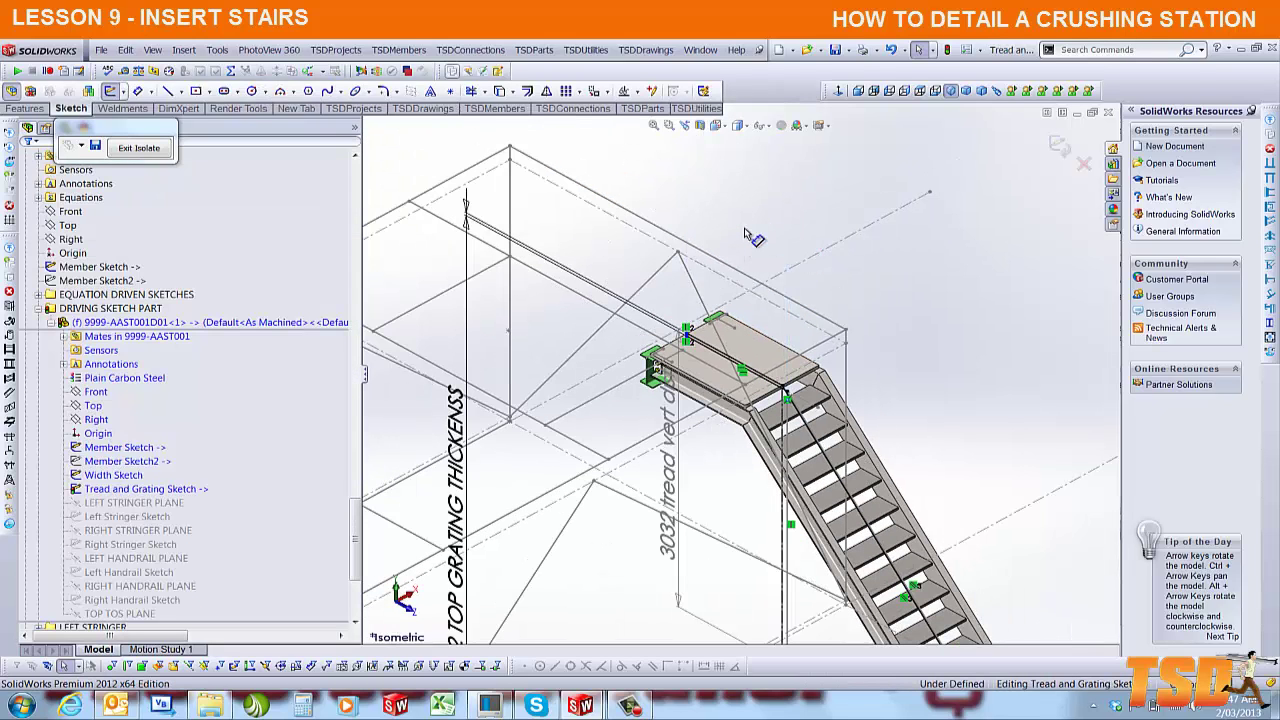
- Add a vertical relation between the free lower endpoint of the top leg line and the corner point of the Level 1 Beam Sketch
scroll(704, 382, down, 3)
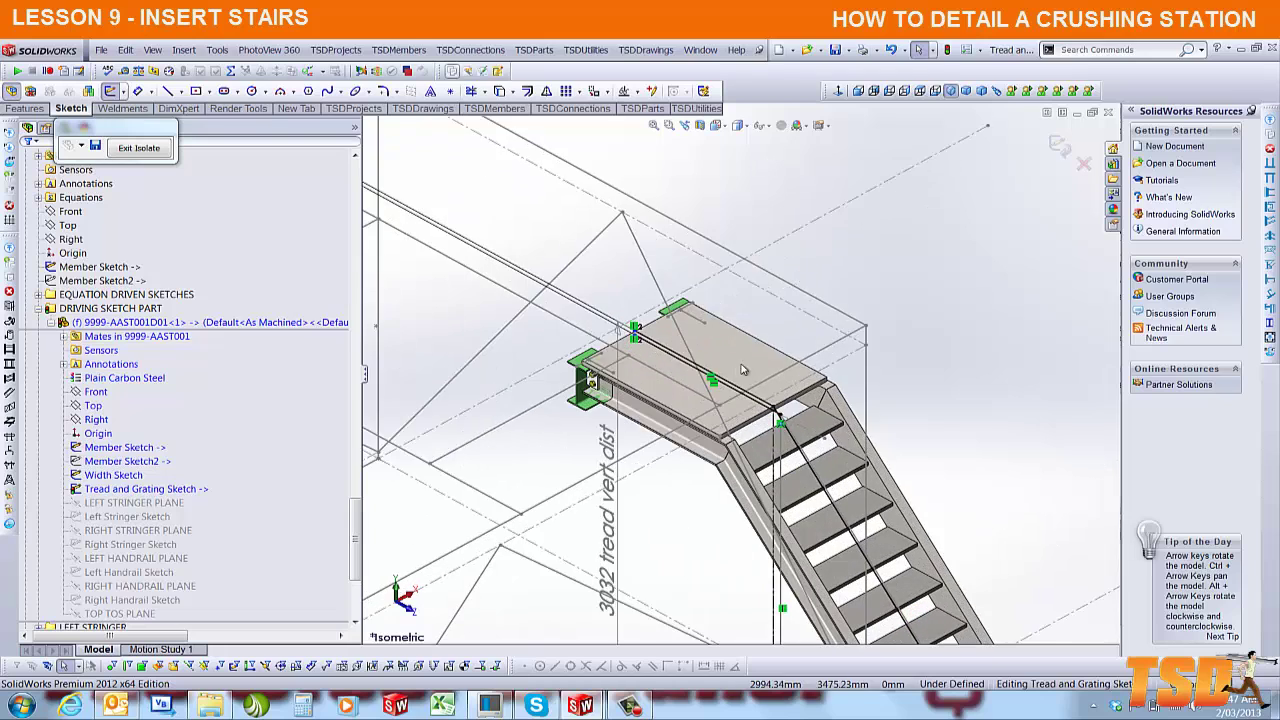
scroll(499, 269, down, 5)
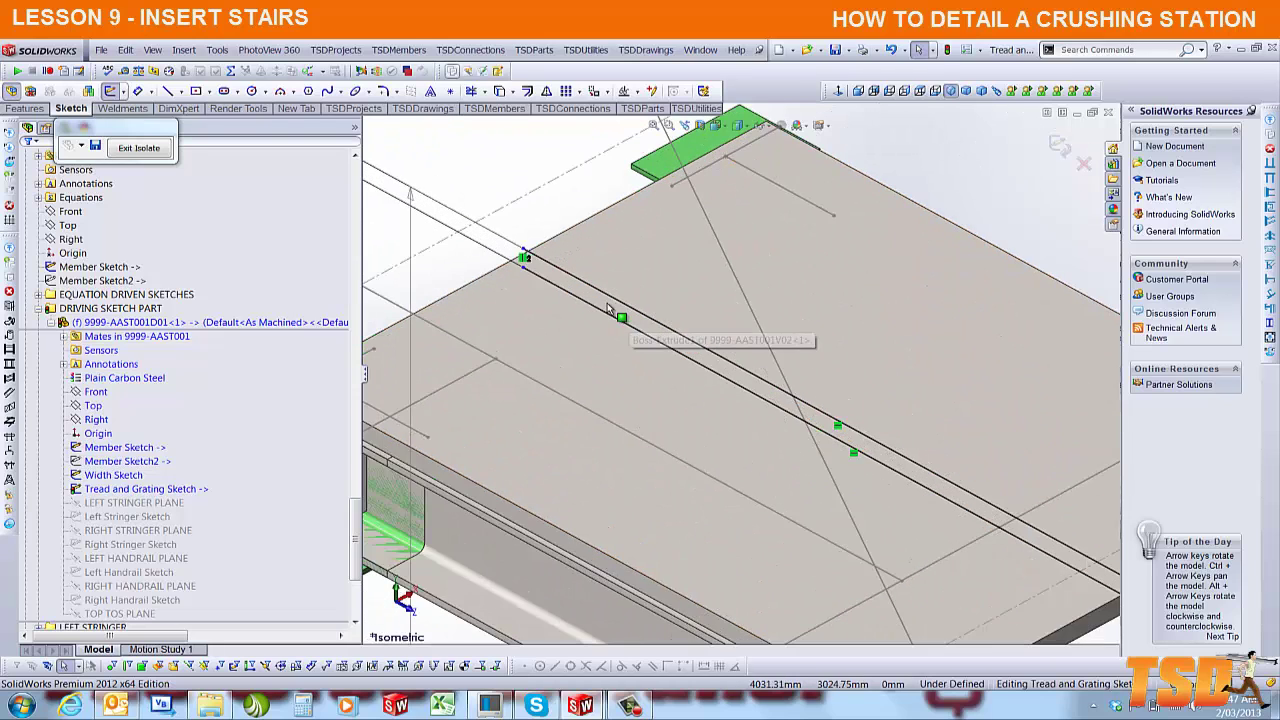
click(485, 254)
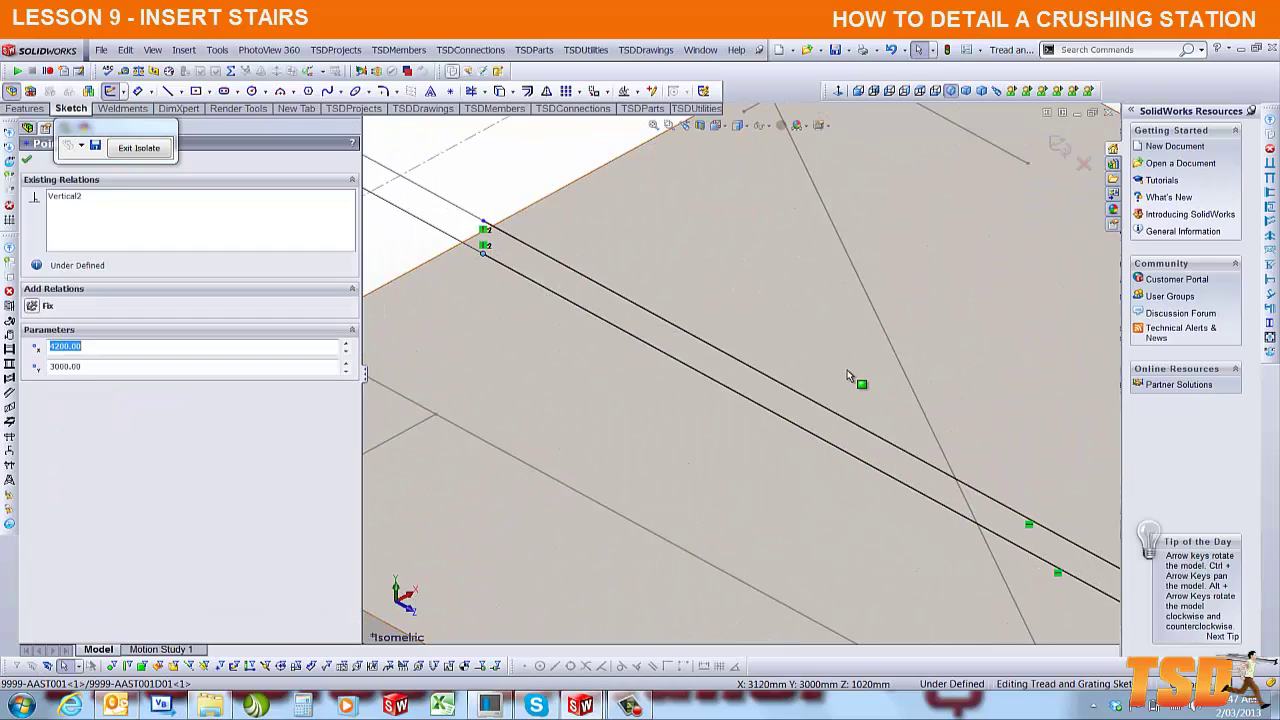
scroll(855, 381, up, 3)
scroll(855, 381, up, 3)
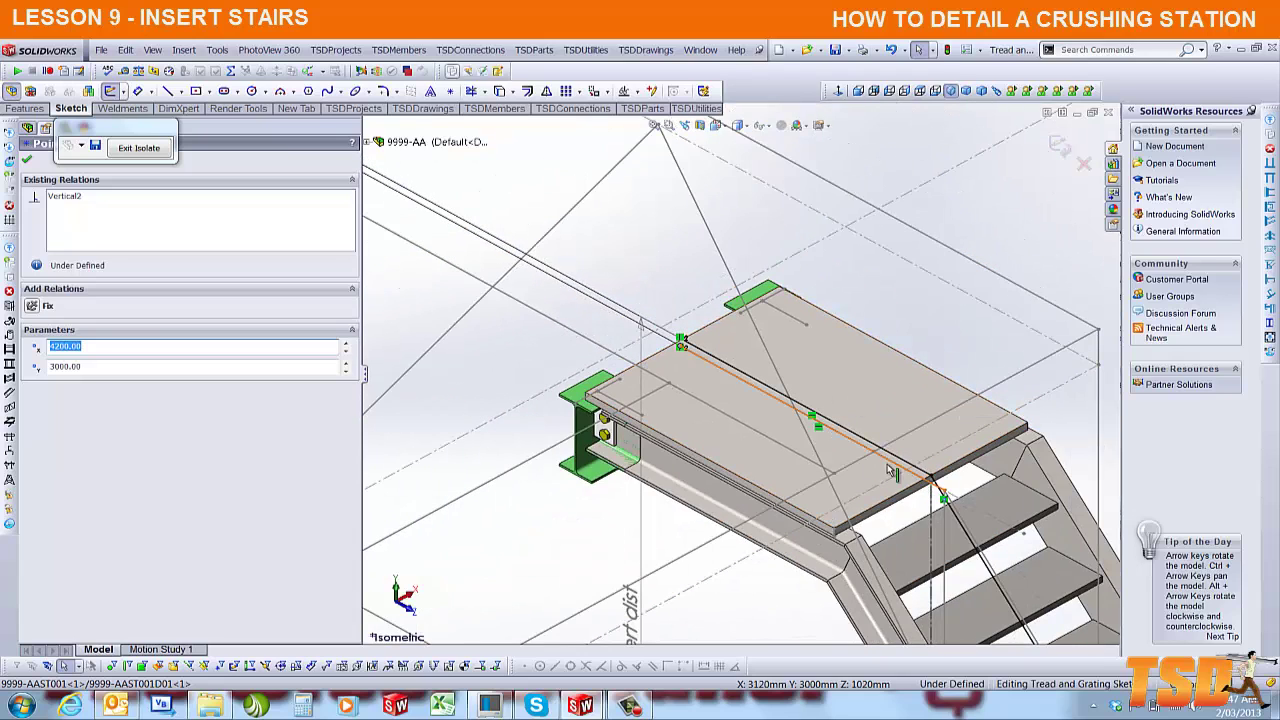
ctrl+click(1098, 331)
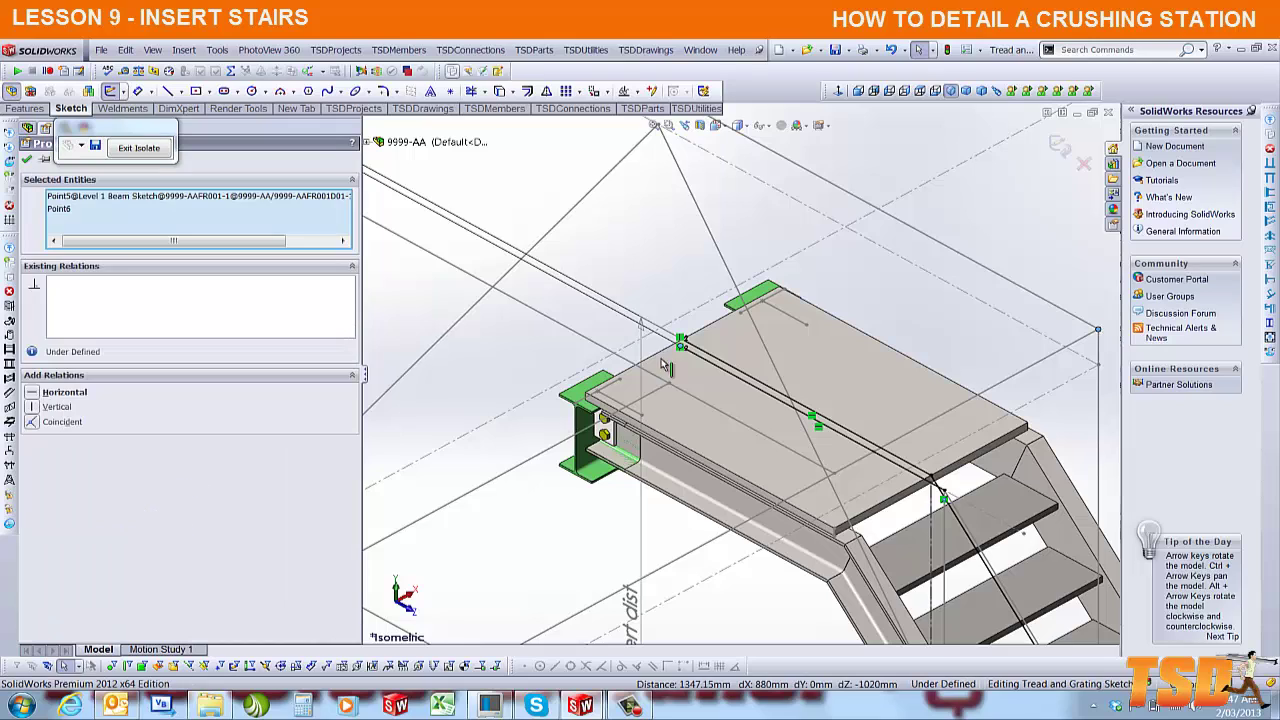
click(33, 407)
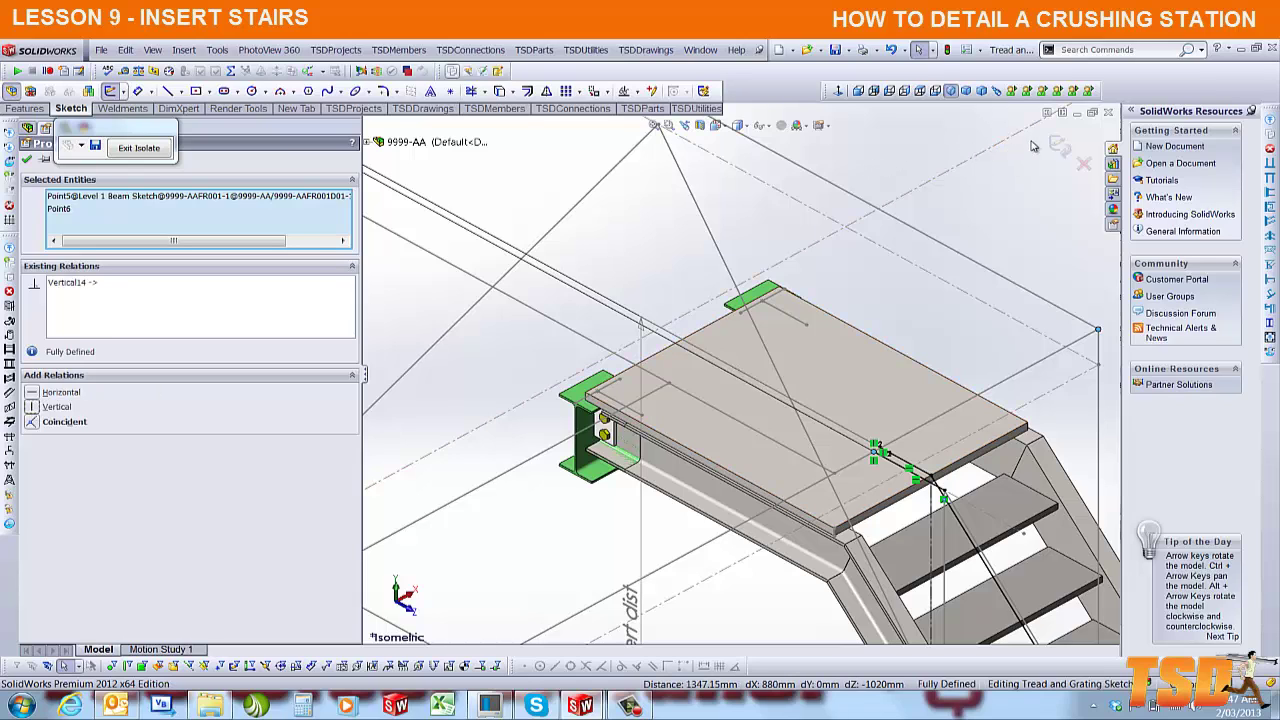
- Close the sketch, return to editing the main assembly and exit the isolated view
key(Escape)
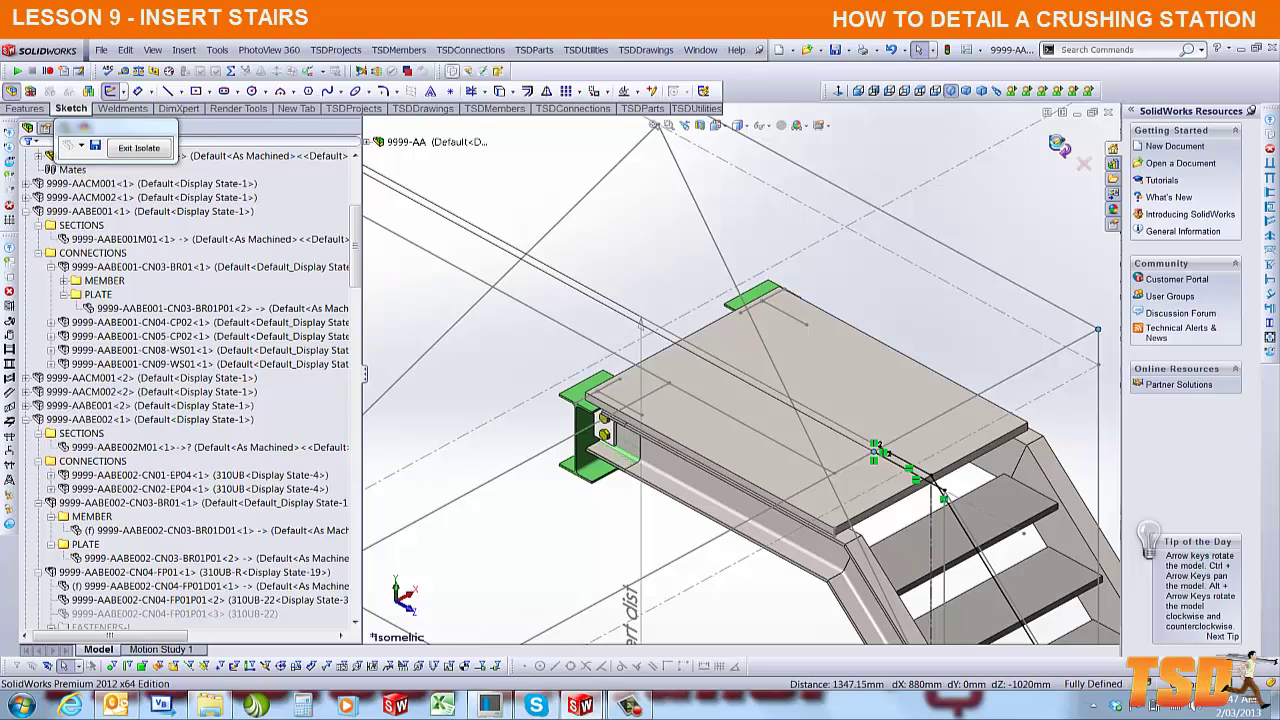
key(ctrl+b)
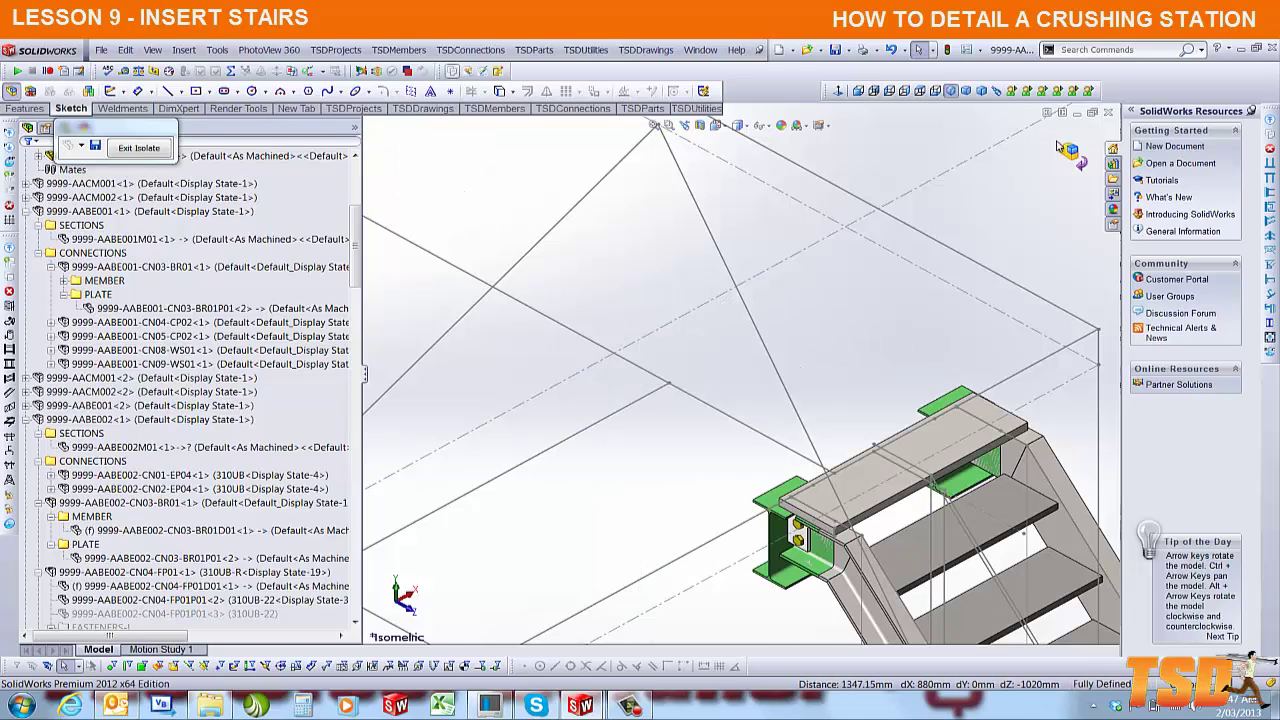
click(1066, 149)
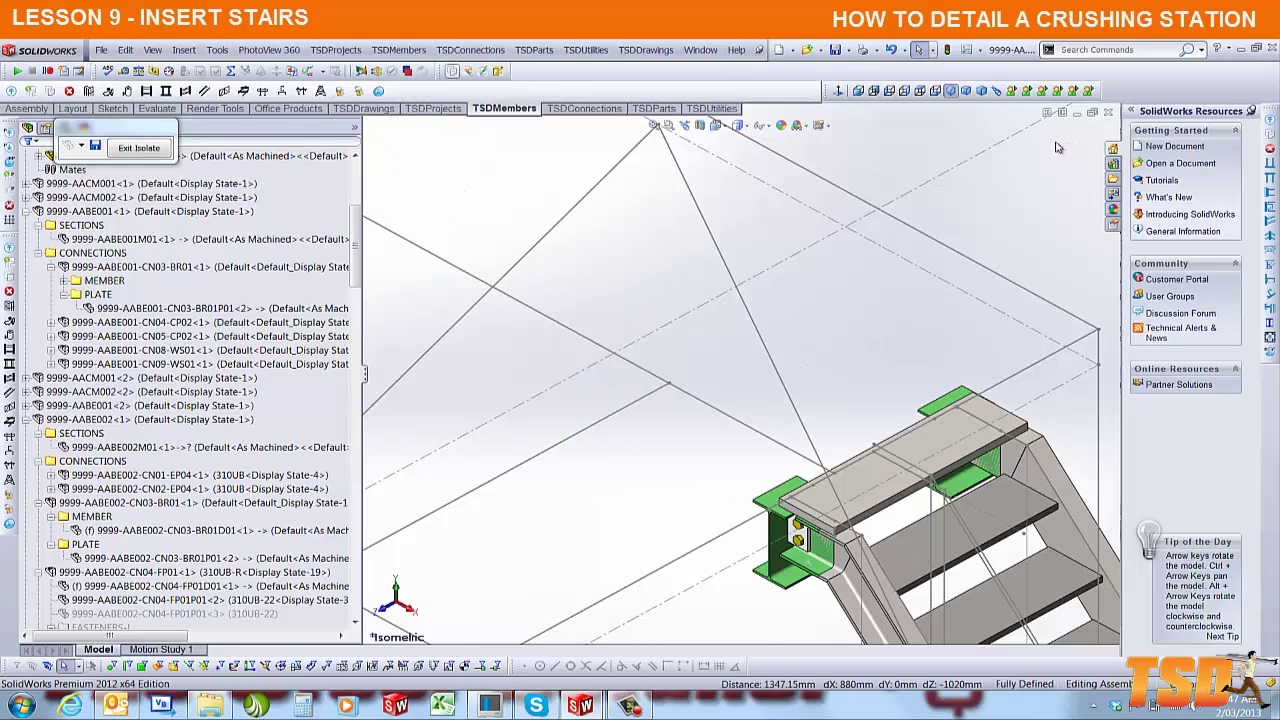
key(f)
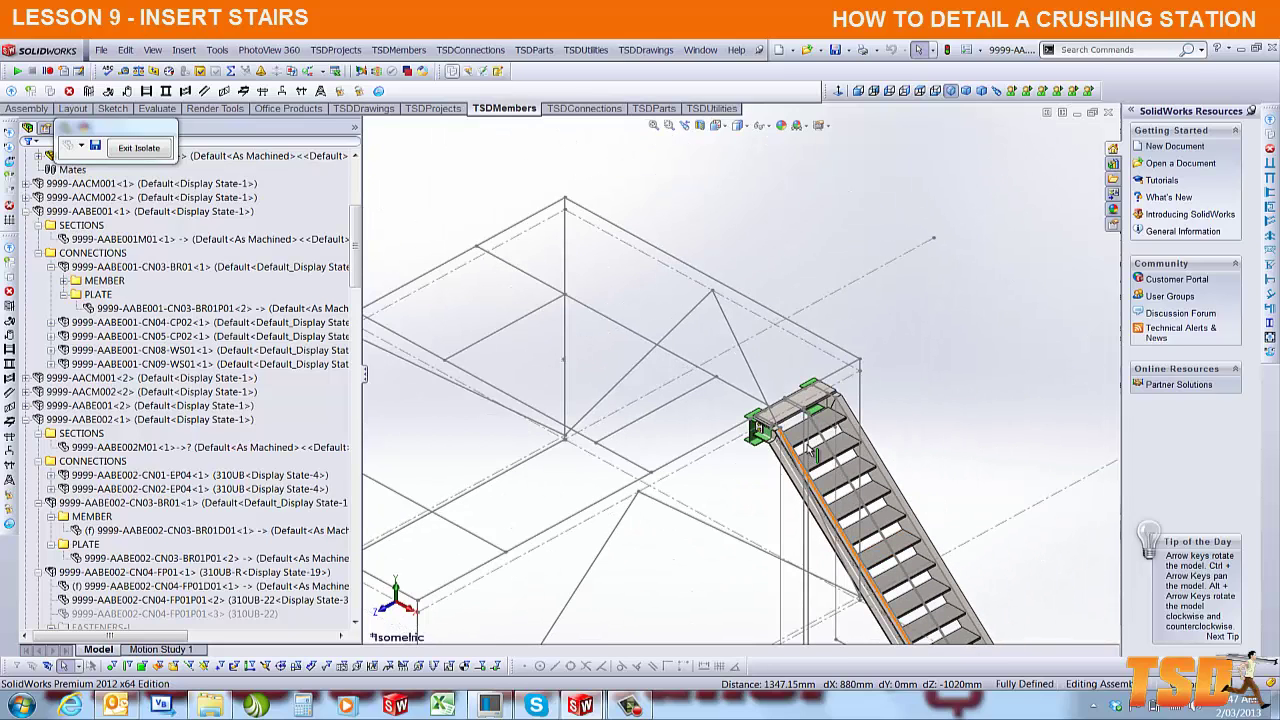
click(140, 148)
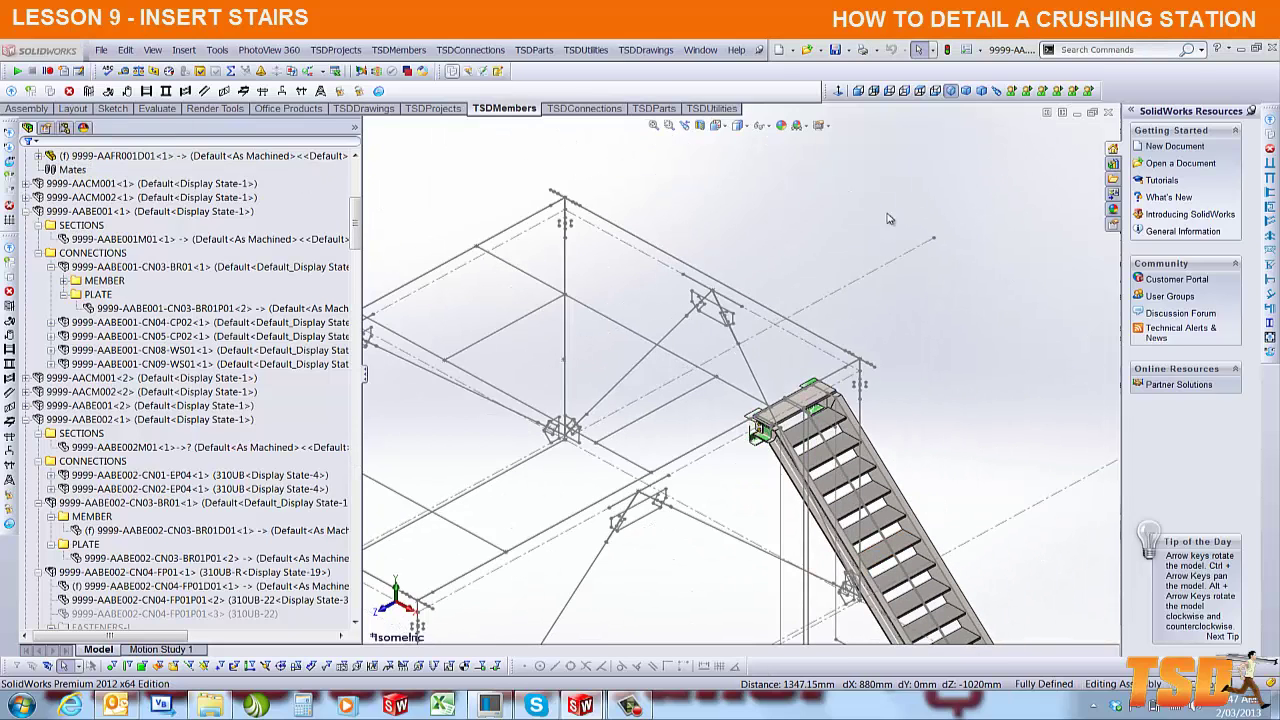
- Copy the stair's CN03-FP02 connection at its sketch point, with the supporting beam 9999-AABE006 as welded member and the stair stringer as bolted member
scroll(789, 402, down, 5)
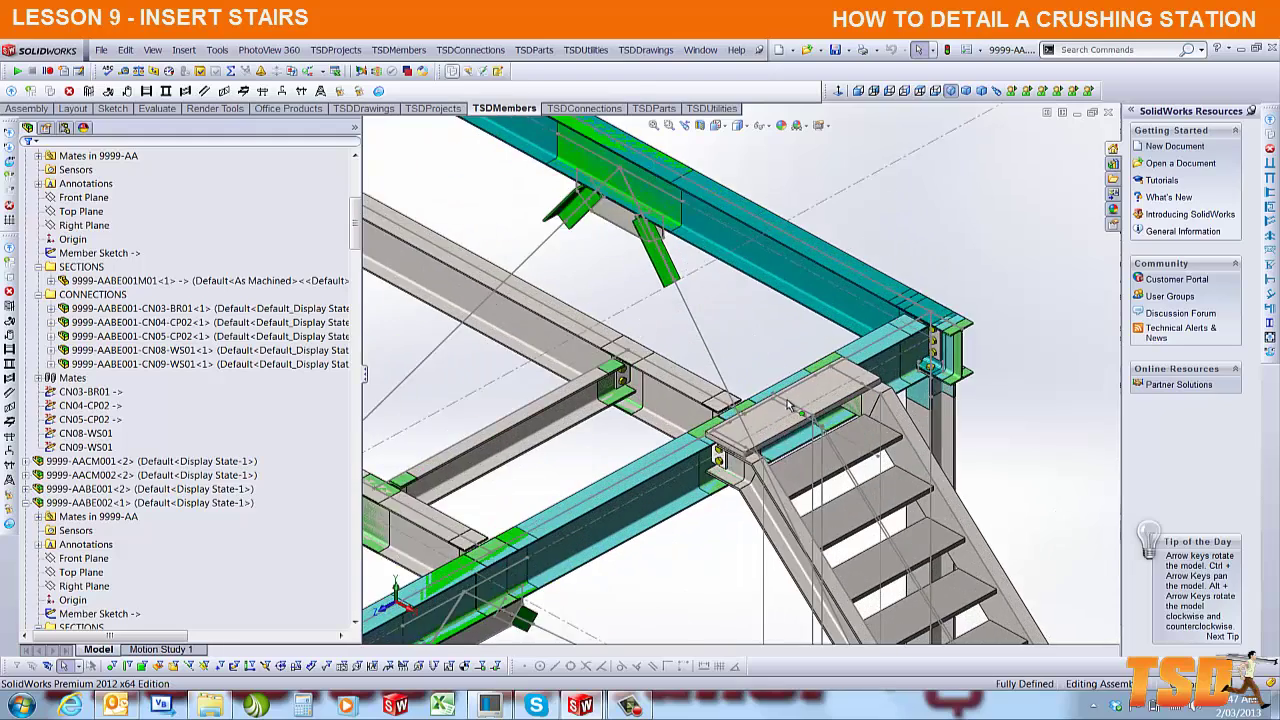
scroll(786, 407, down, 3)
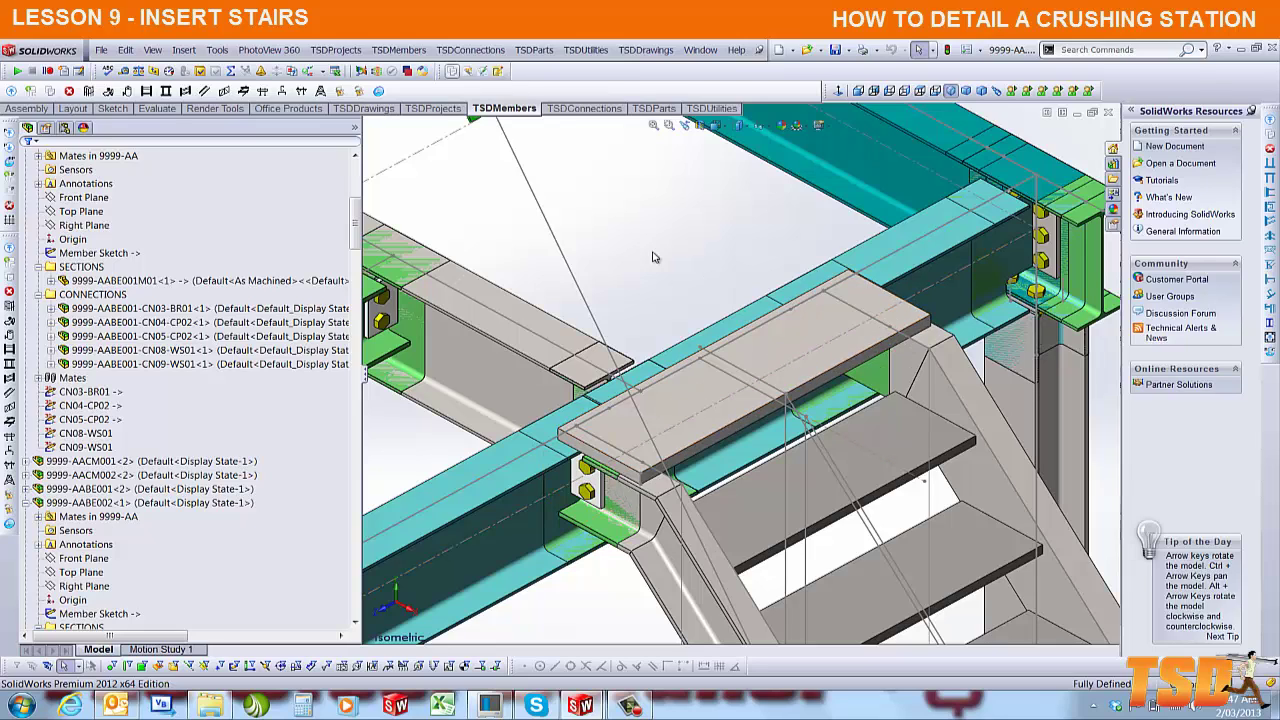
click(476, 52)
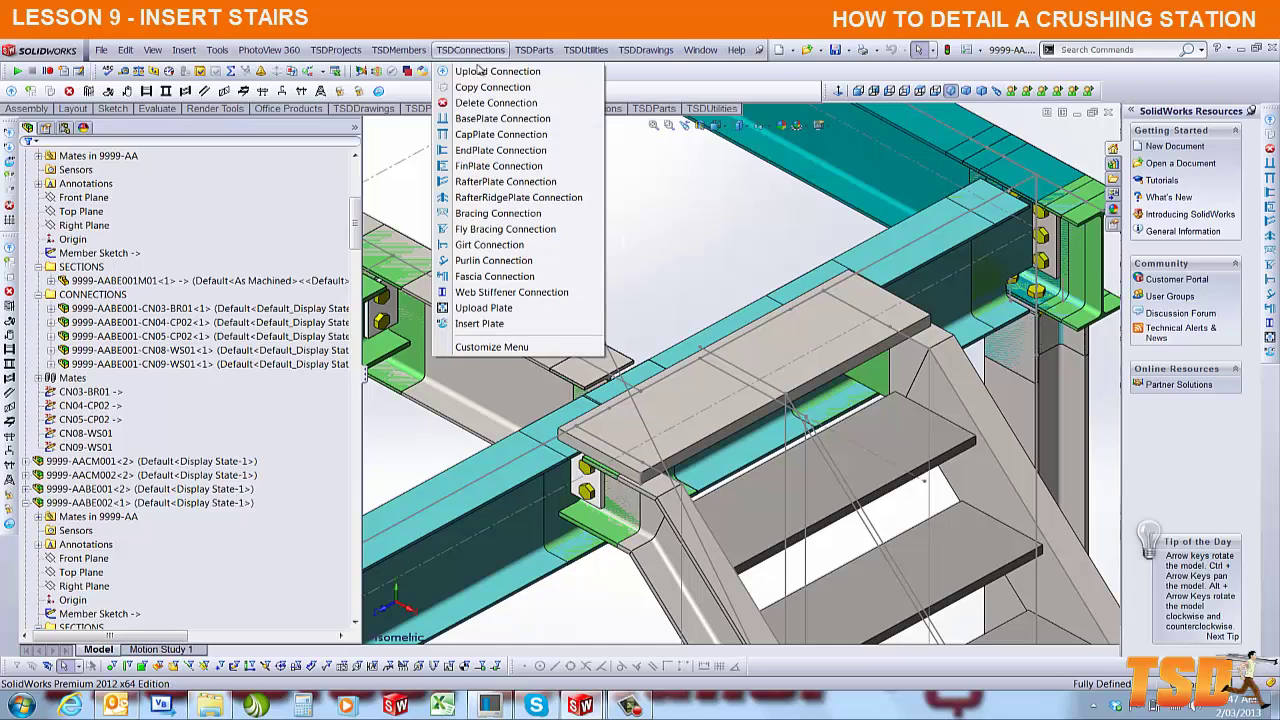
click(482, 87)
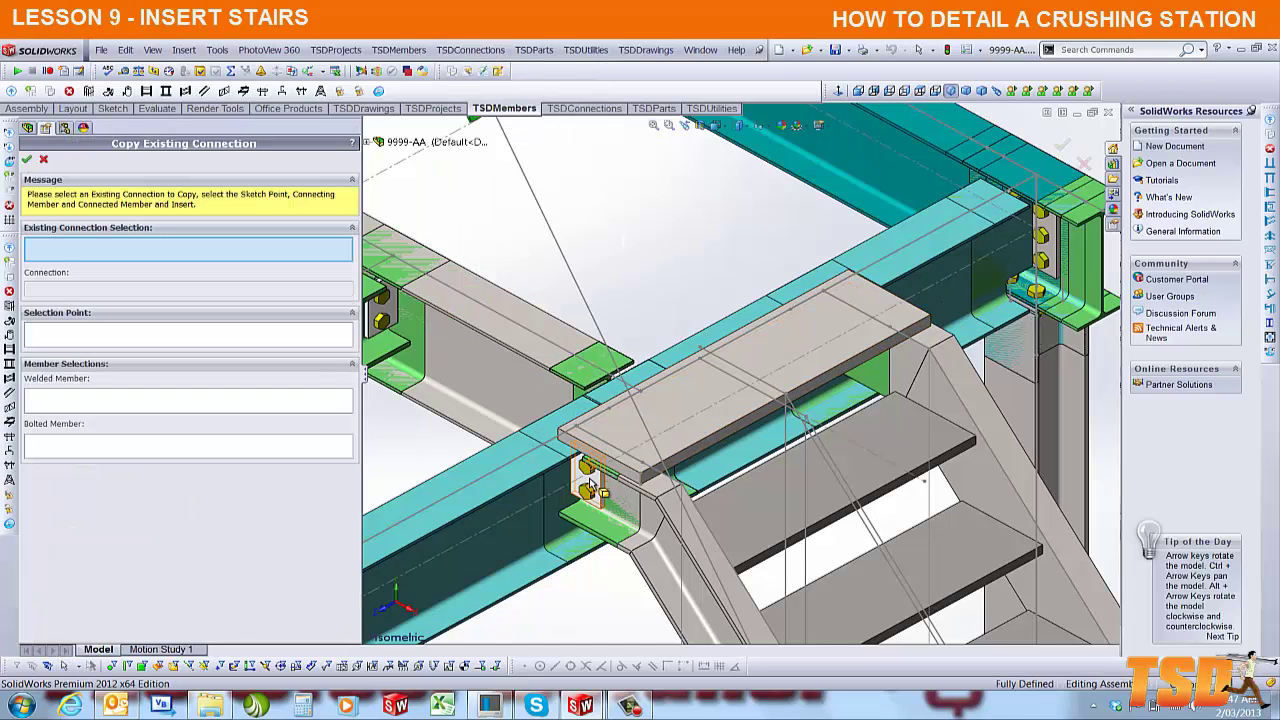
click(591, 485)
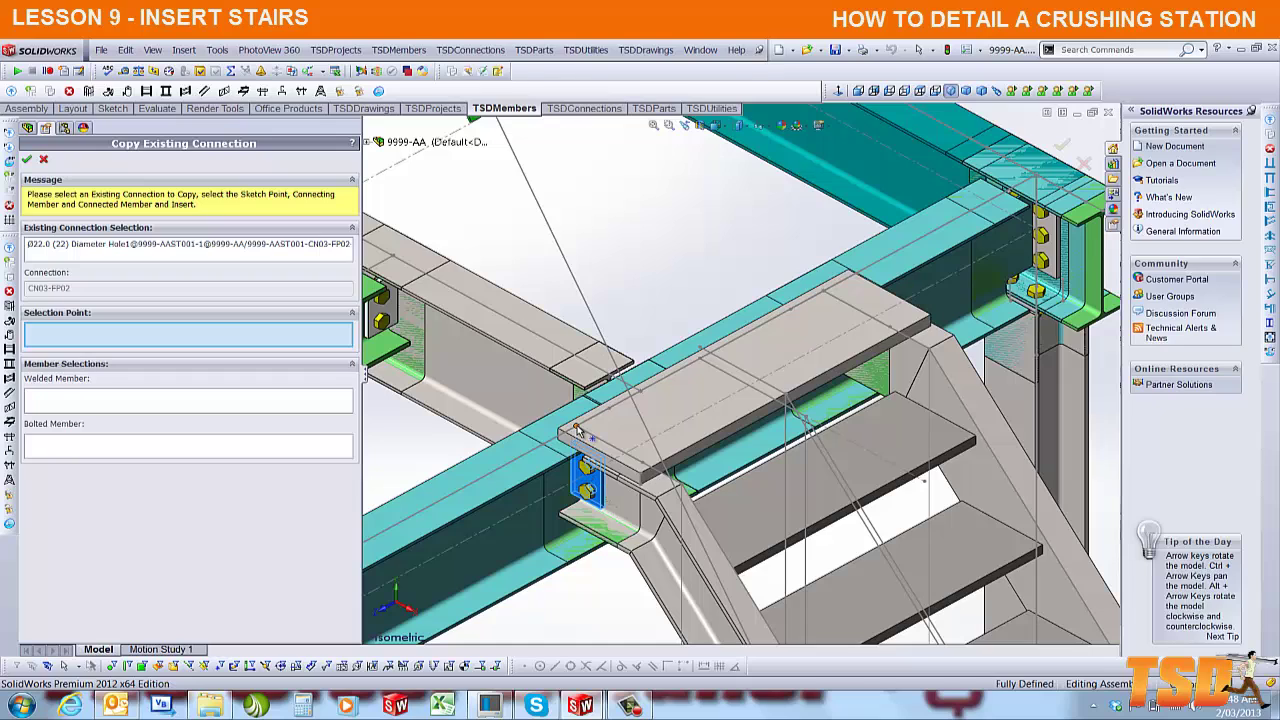
click(577, 430)
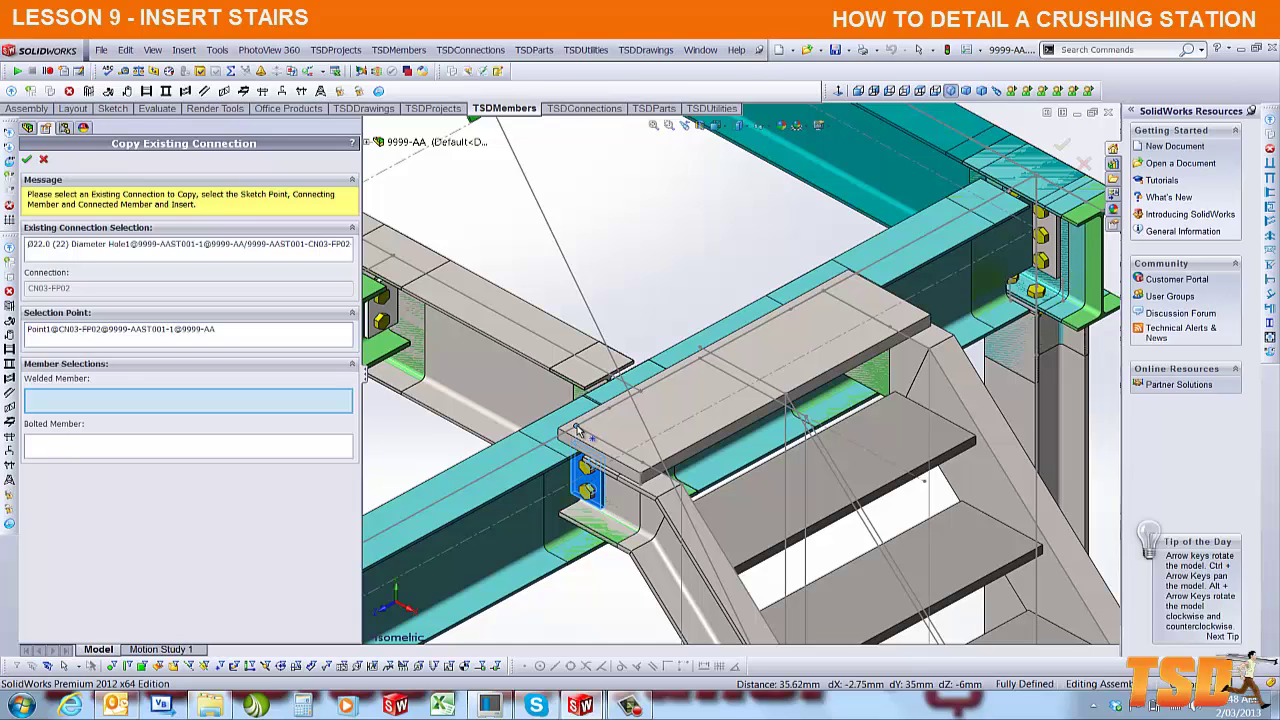
click(436, 484)
click(648, 518)
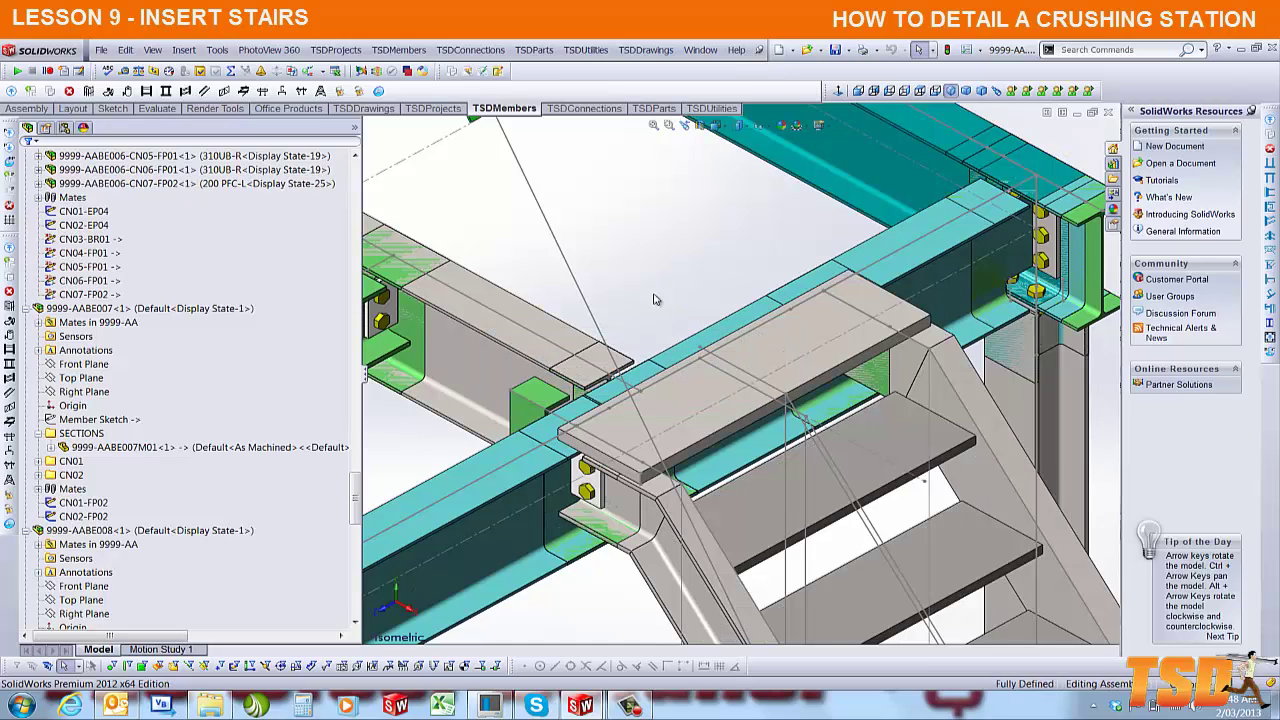
- Identify the misoriented fin plate connection on the beam and open subassembly 9999-AABE006 for editing within the assembly
click(548, 395)
scroll(572, 476, down, 2)
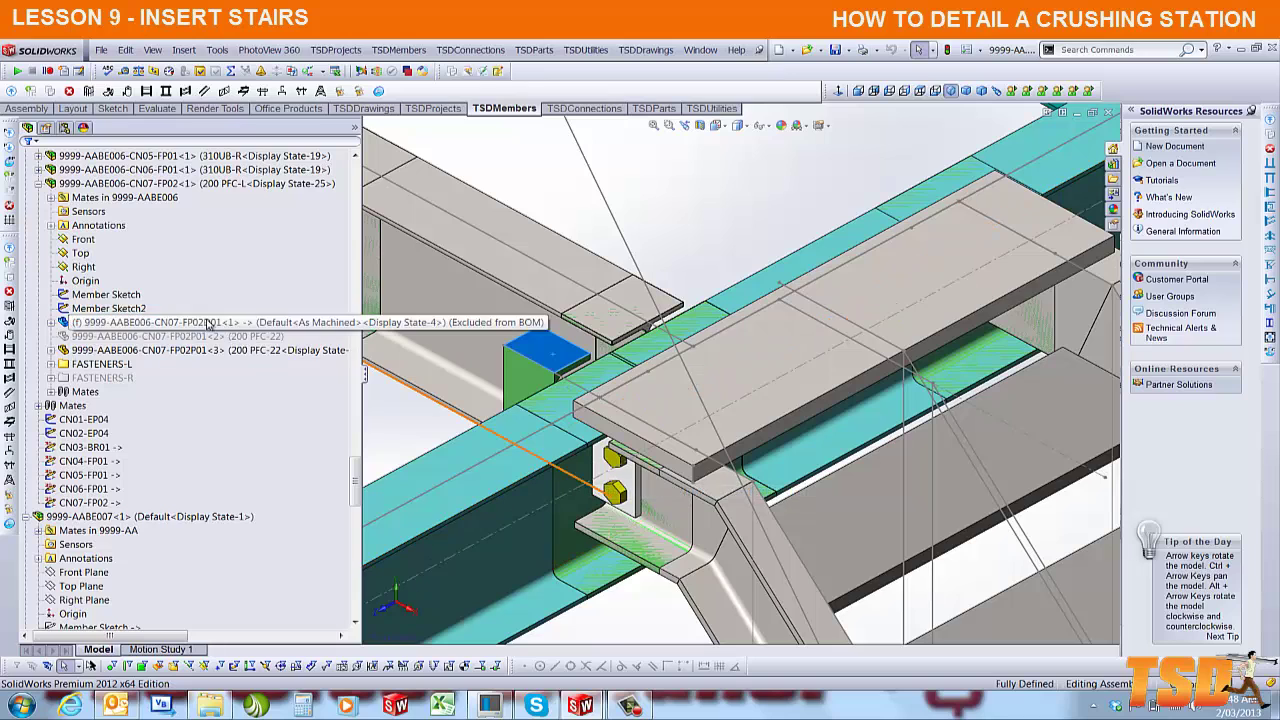
scroll(203, 322, up, 8)
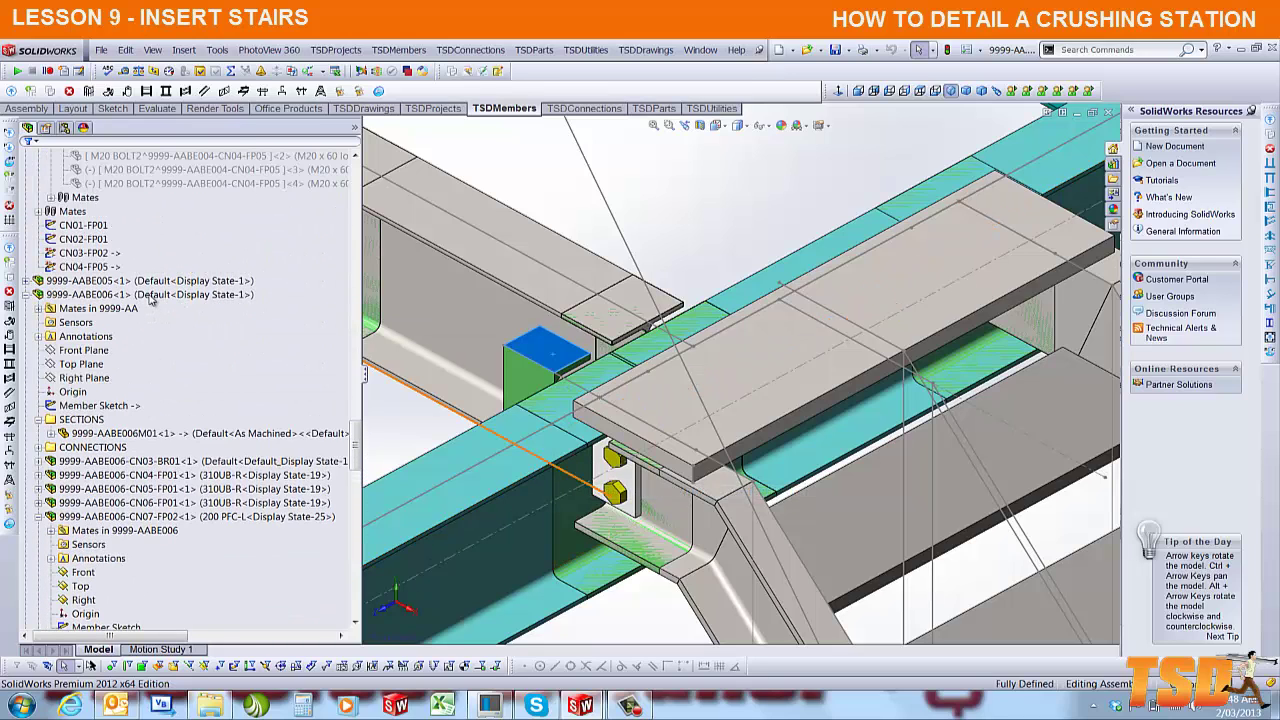
right_click(152, 296)
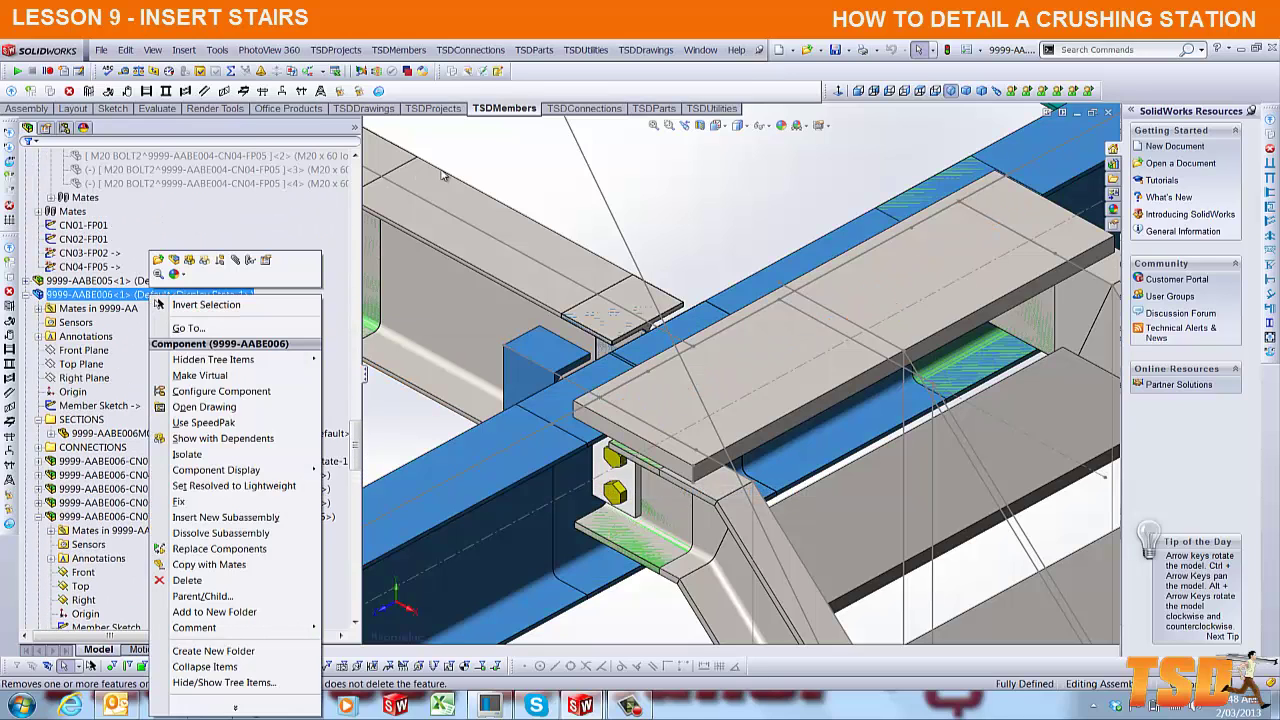
click(472, 176)
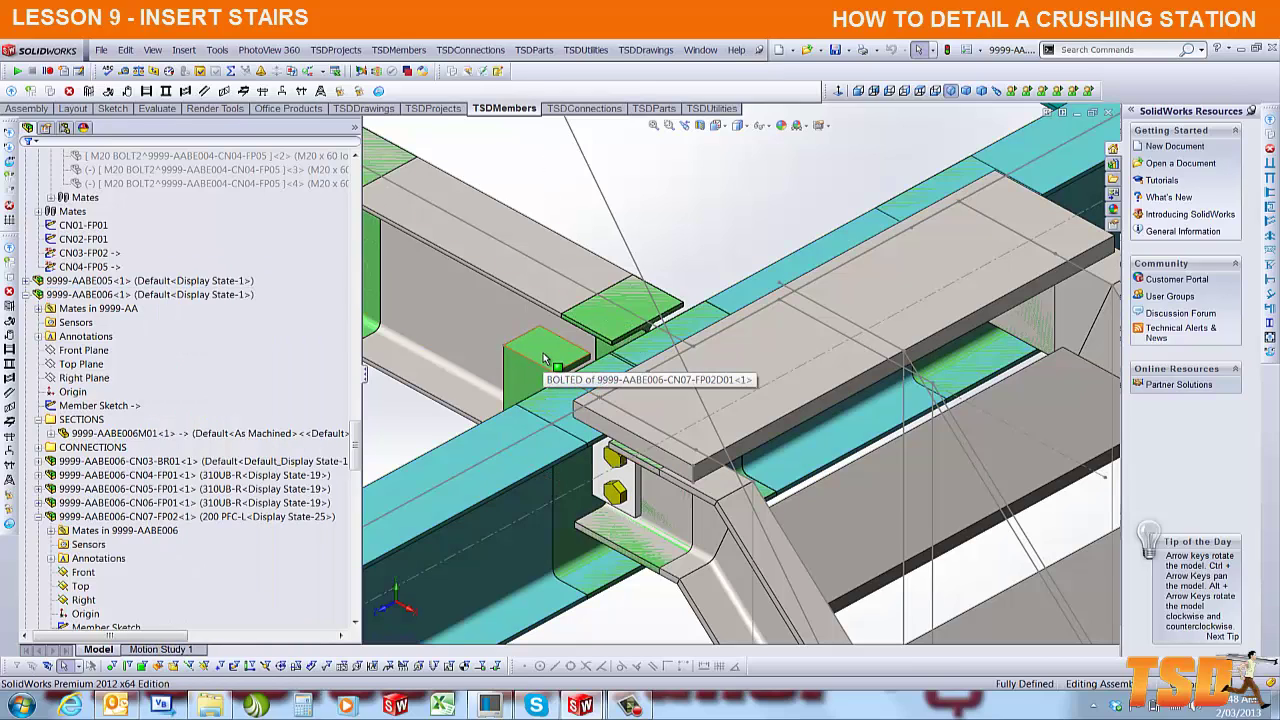
click(544, 359)
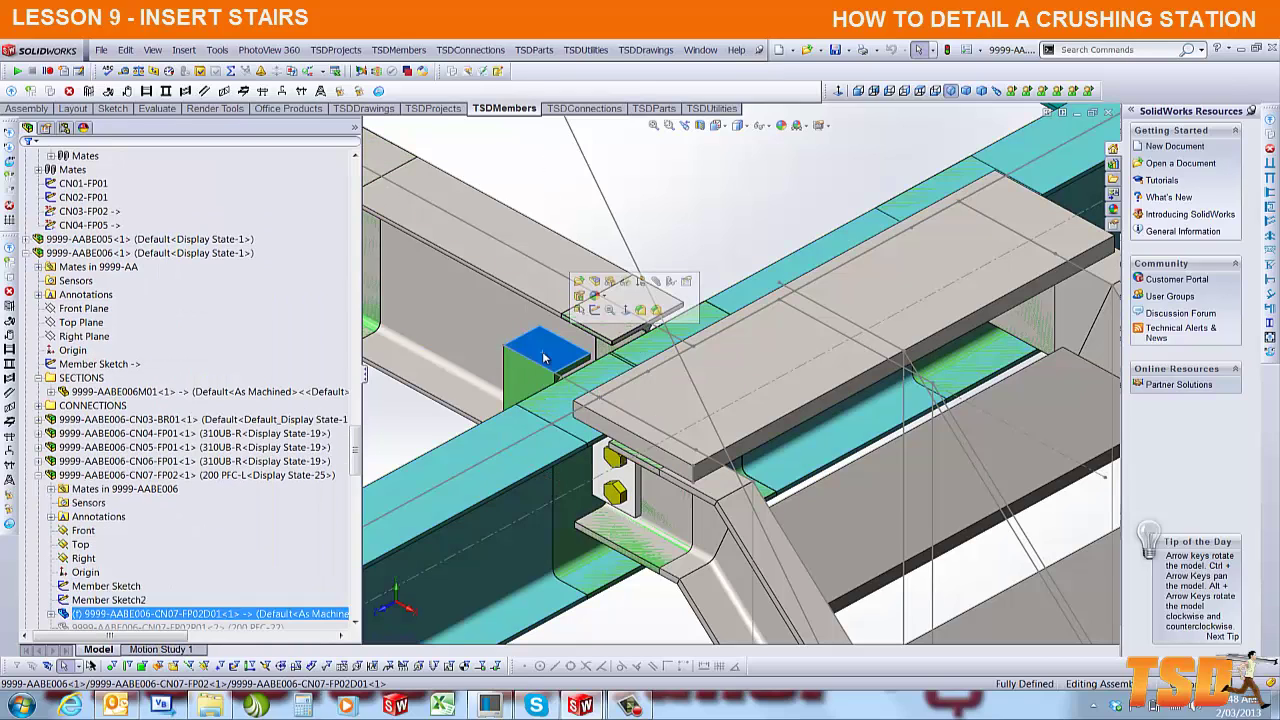
right_click(108, 255)
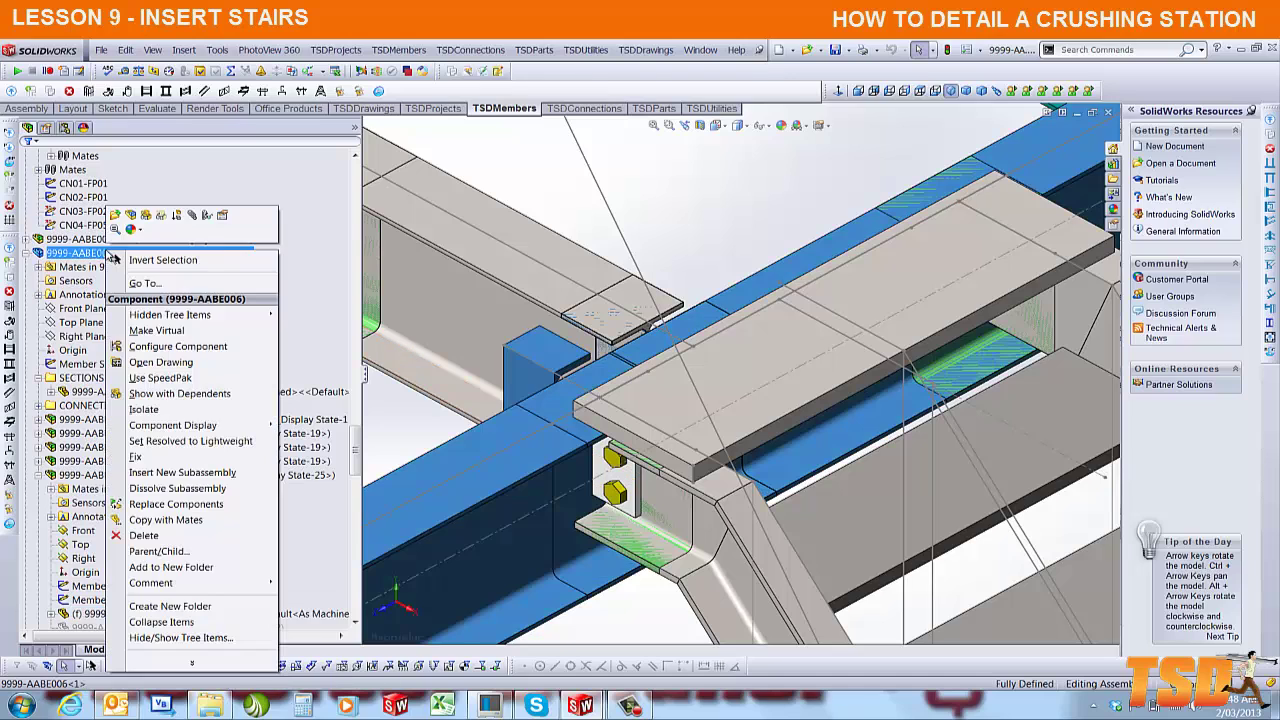
click(131, 215)
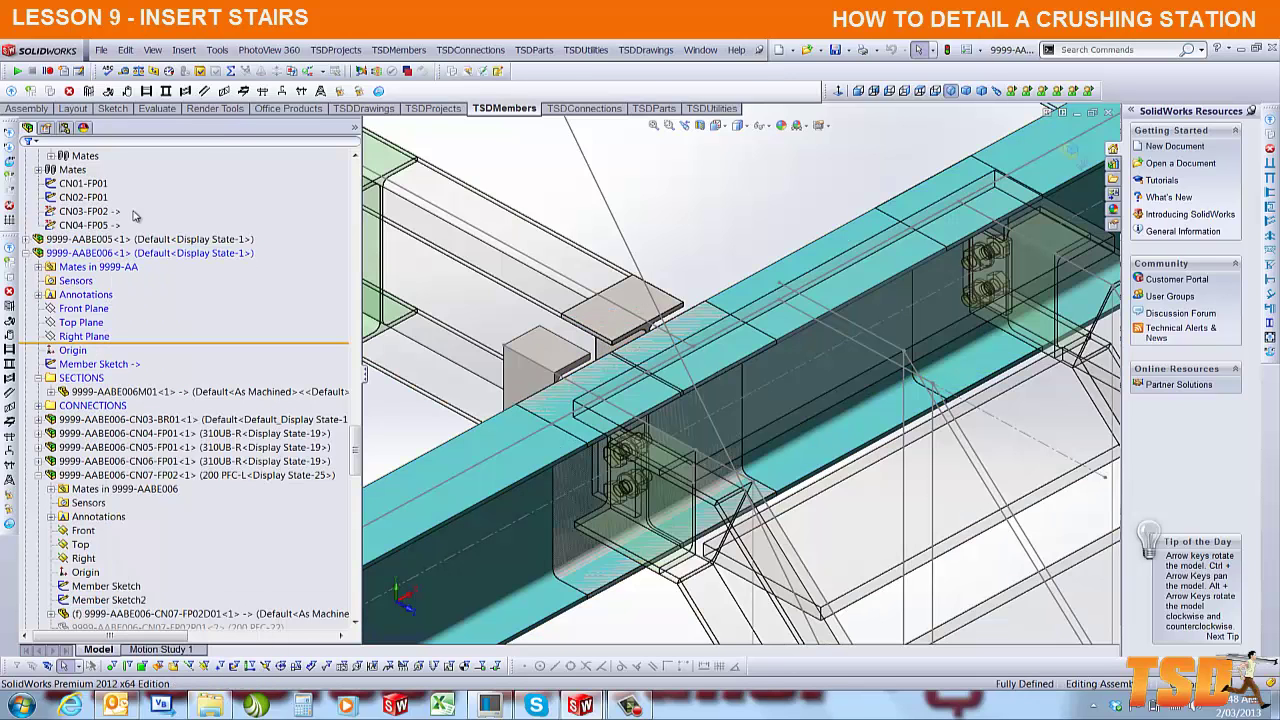
- Delete the perpendicular mate between the CN07-FP02 connection and the Front Plane of beam 9999-AABE006
click(540, 358)
double_click(540, 358)
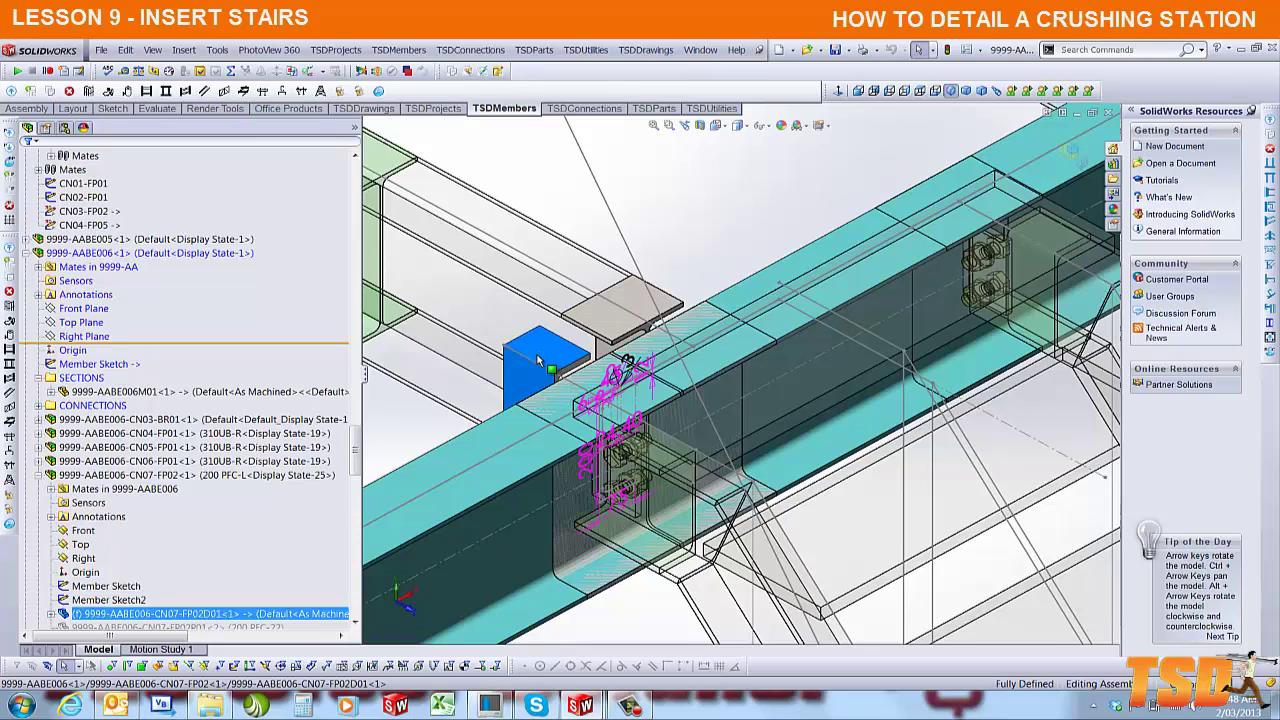
click(50, 489)
click(176, 532)
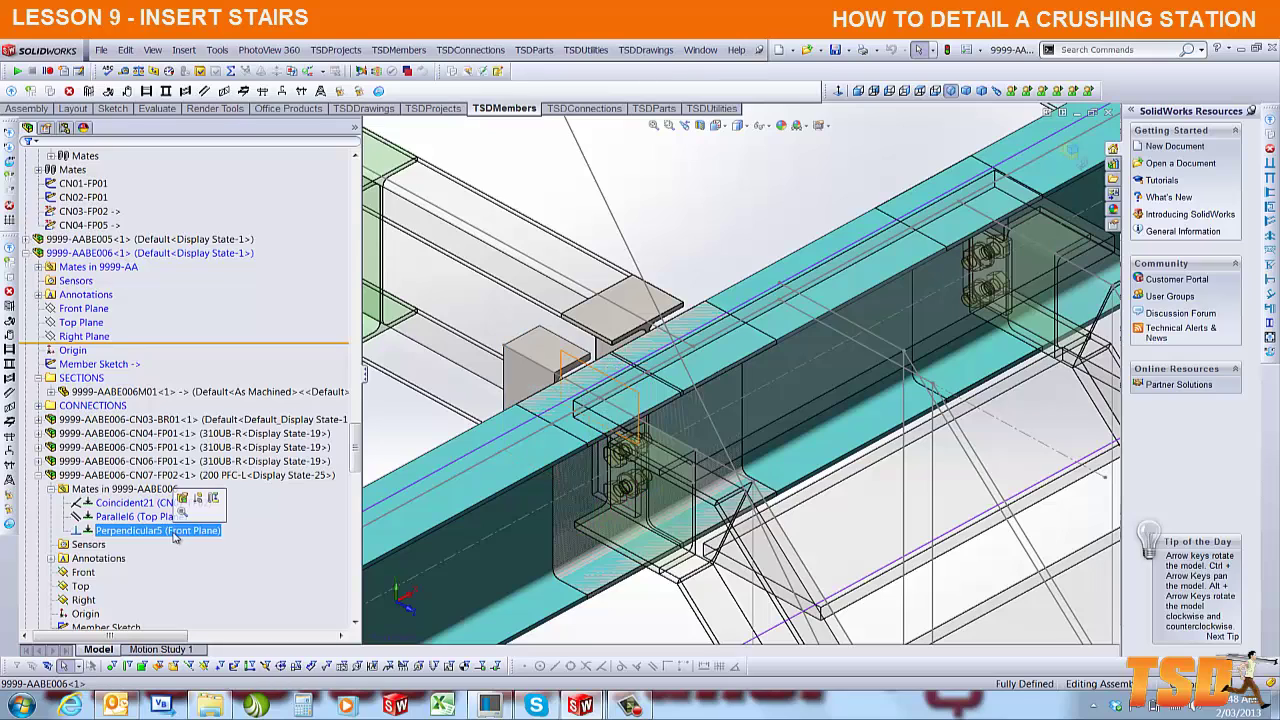
click(182, 498)
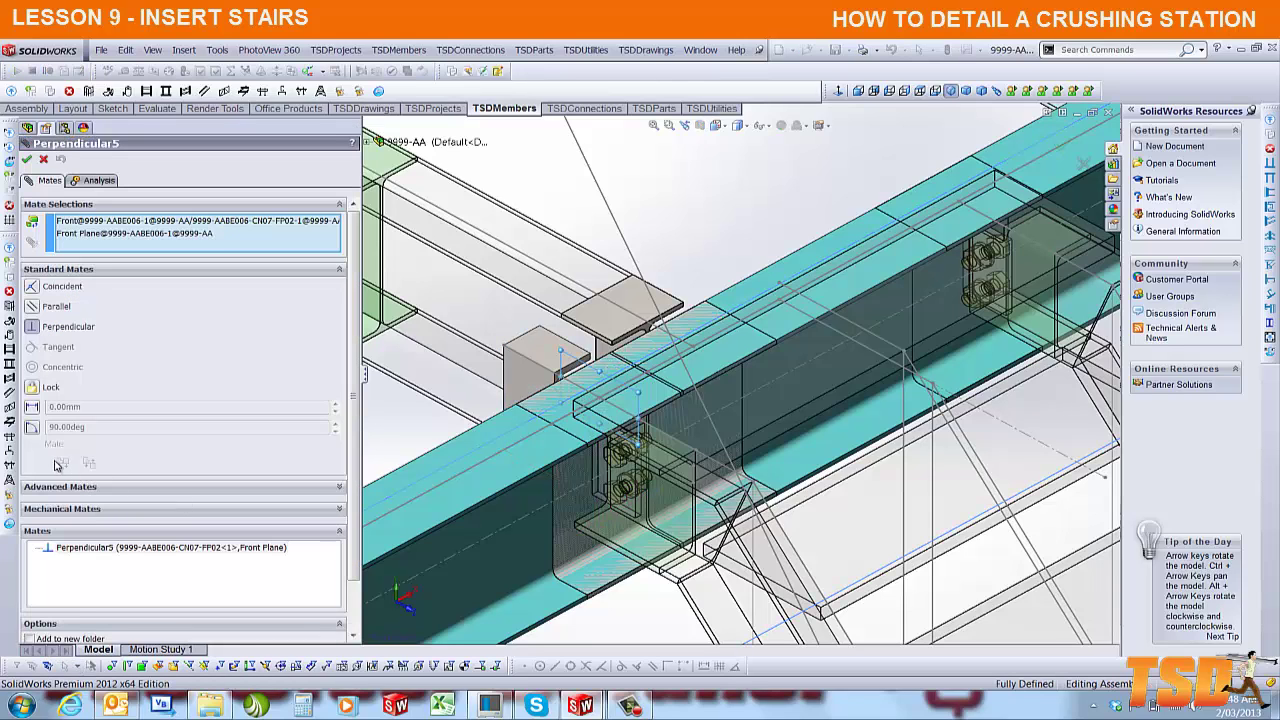
click(43, 159)
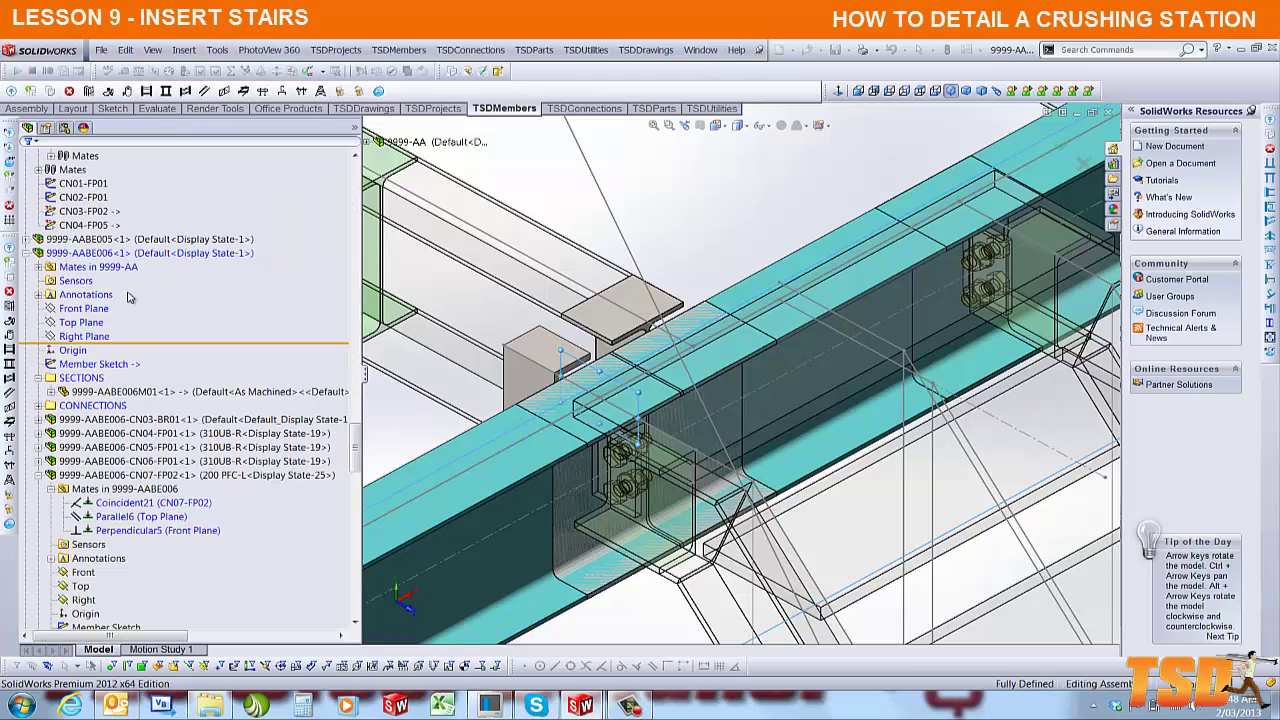
click(134, 532)
key(Delete)
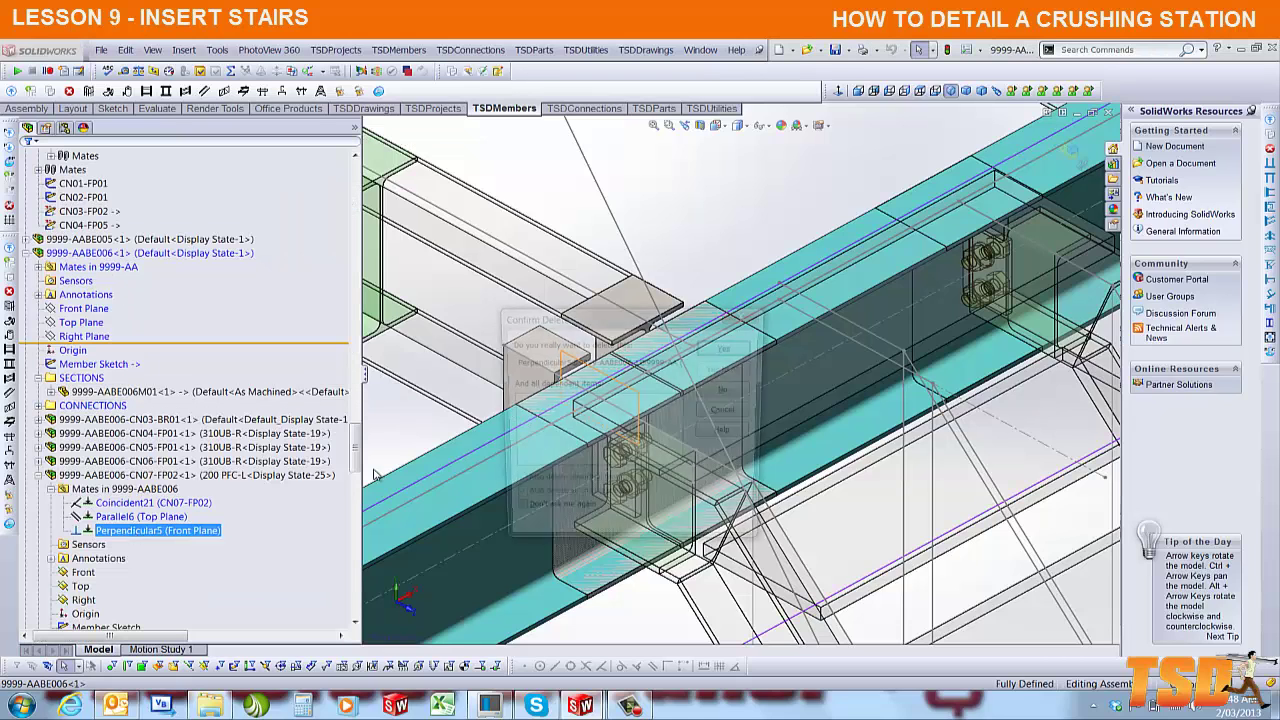
click(721, 348)
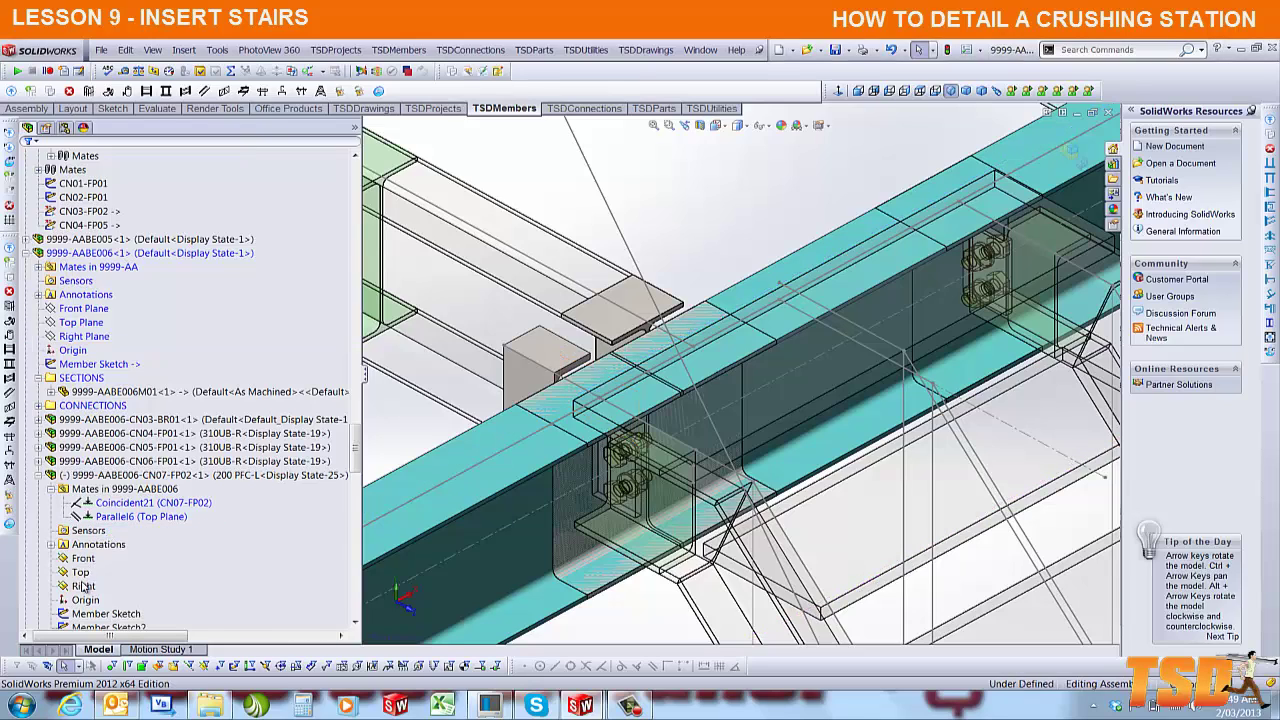
- Add a parallel mate between the Right plane of the CN07-FP02 connection and the beam's Front Plane
click(84, 586)
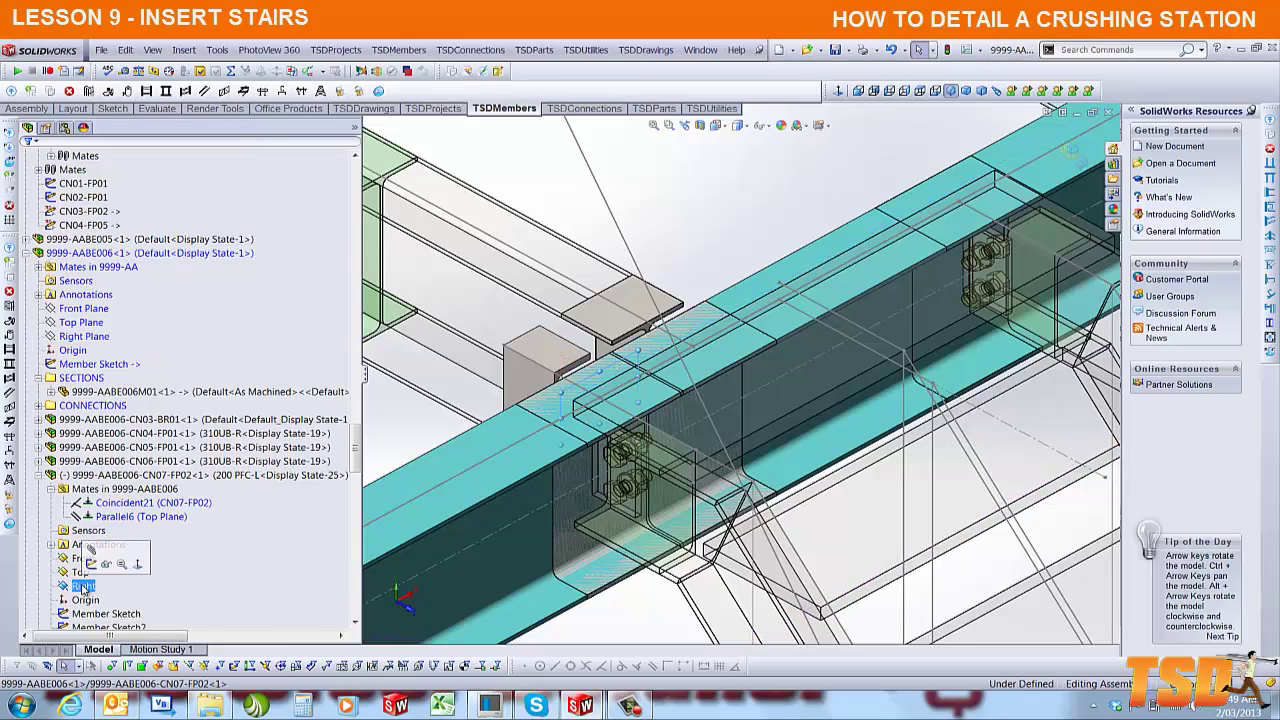
ctrl+click(86, 308)
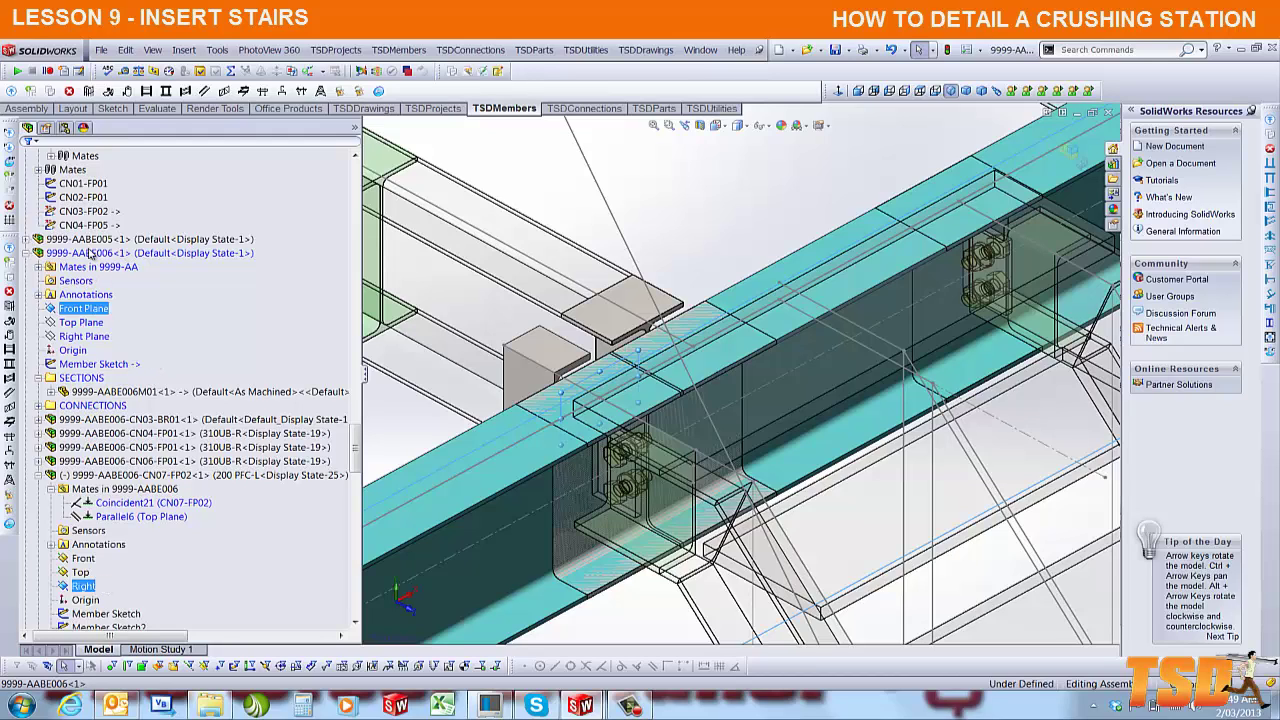
ctrl+click(92, 311)
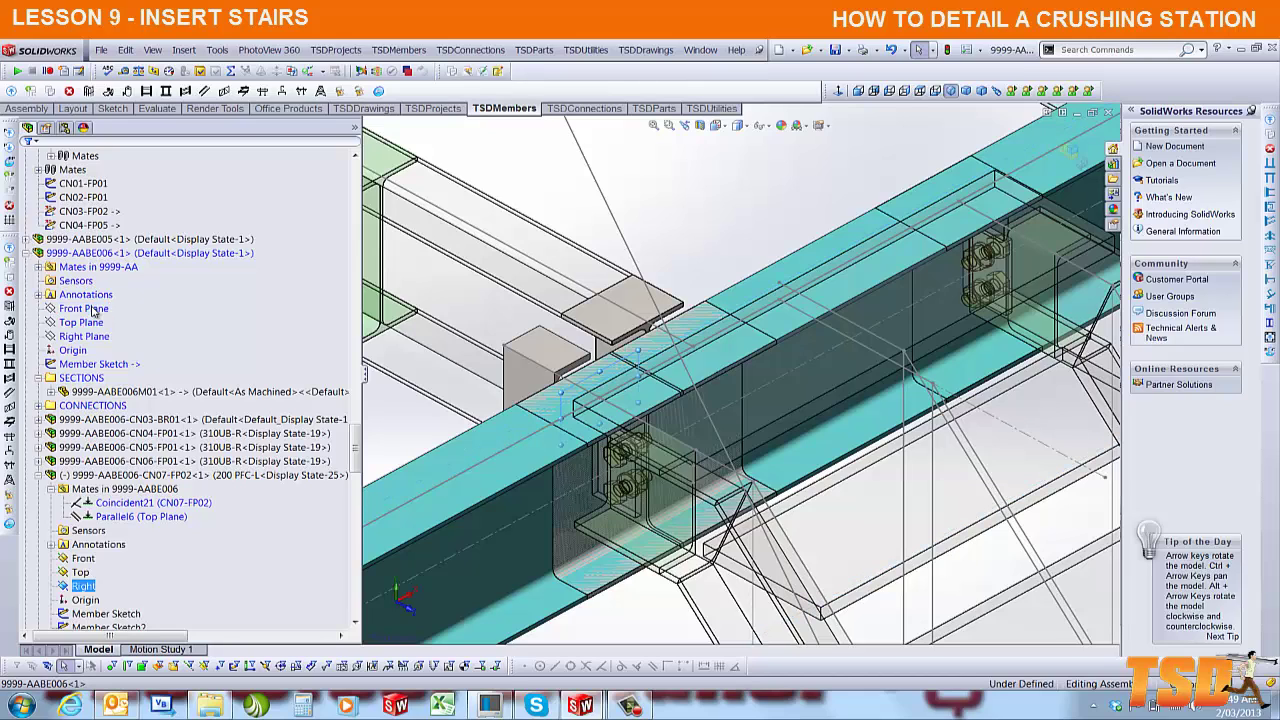
ctrl+click(94, 312)
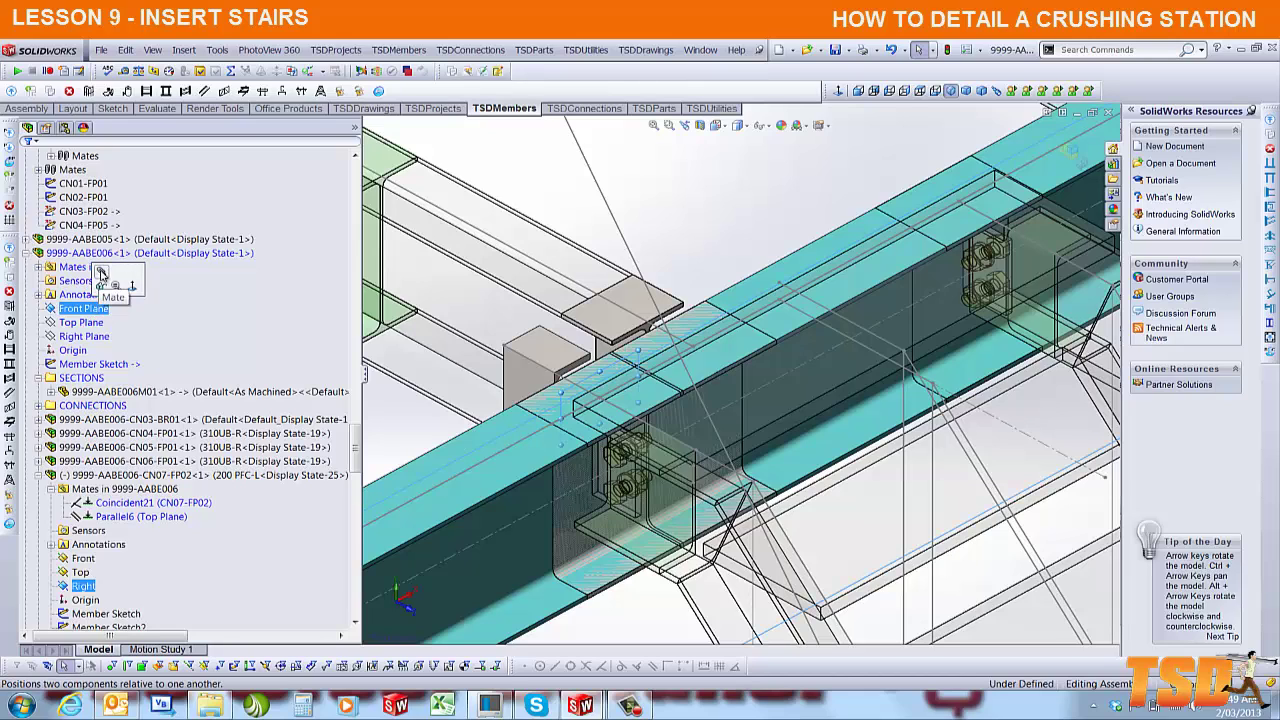
click(100, 276)
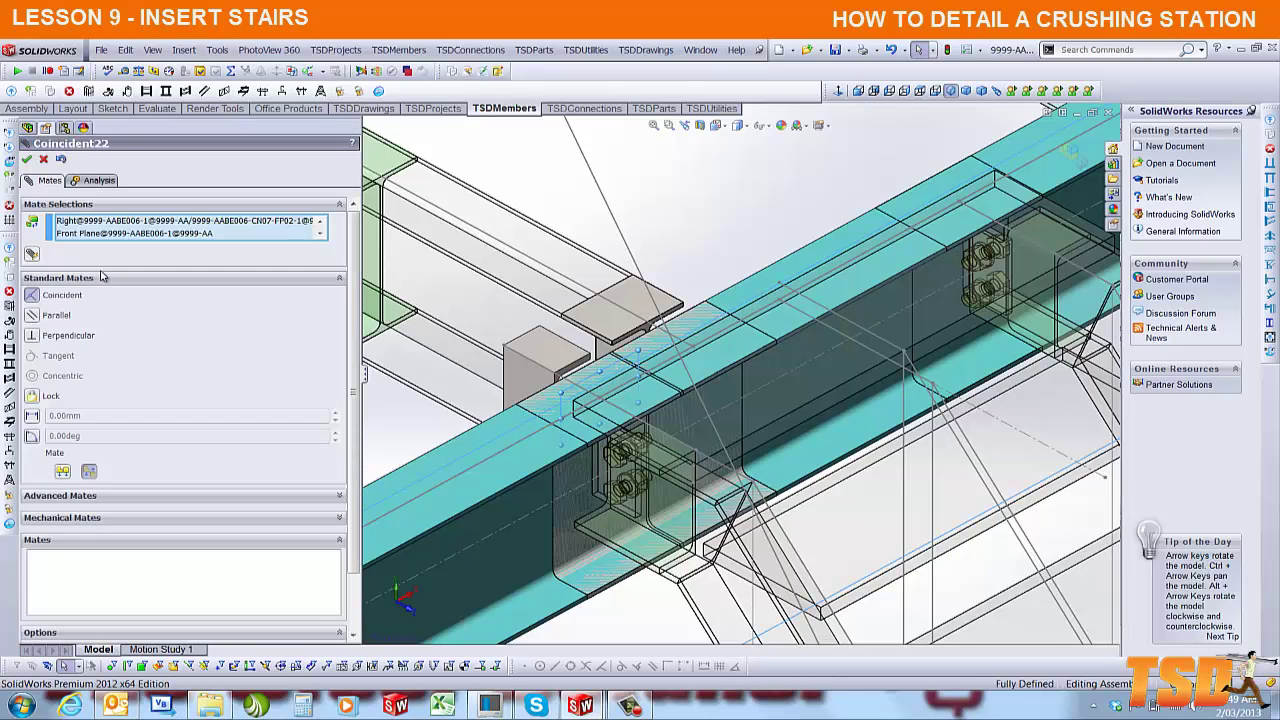
click(33, 315)
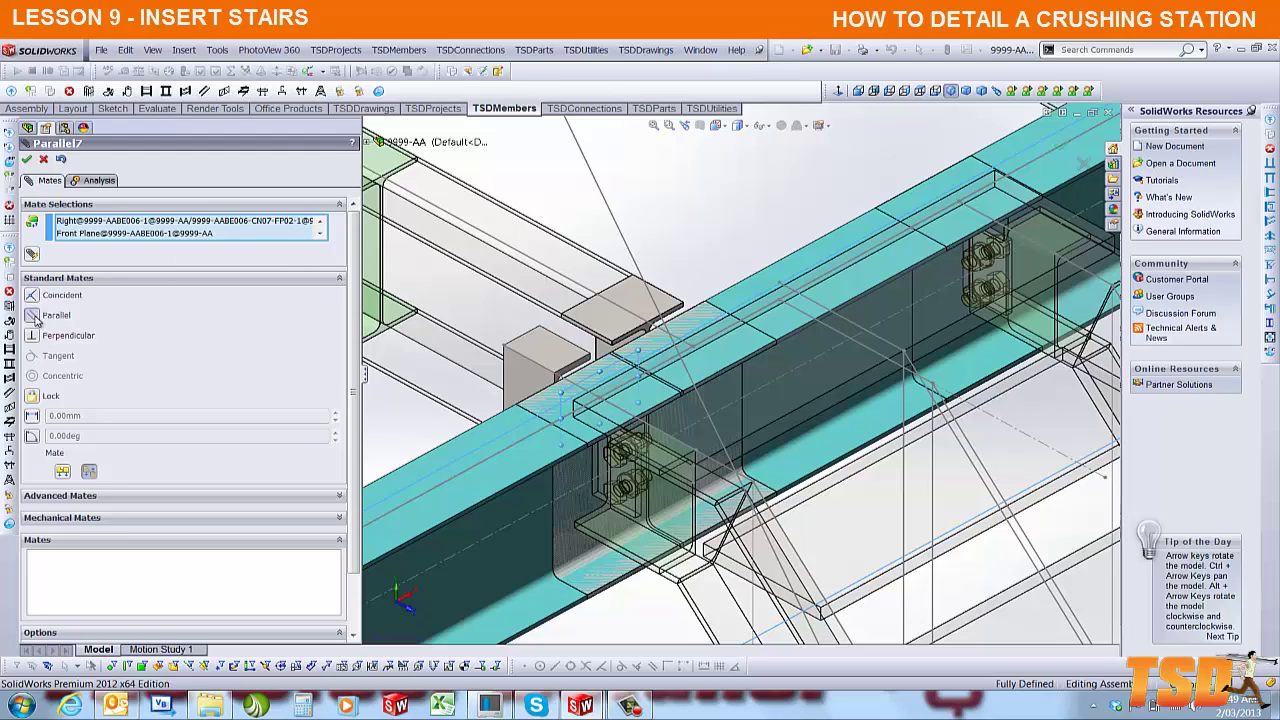
click(62, 471)
click(27, 160)
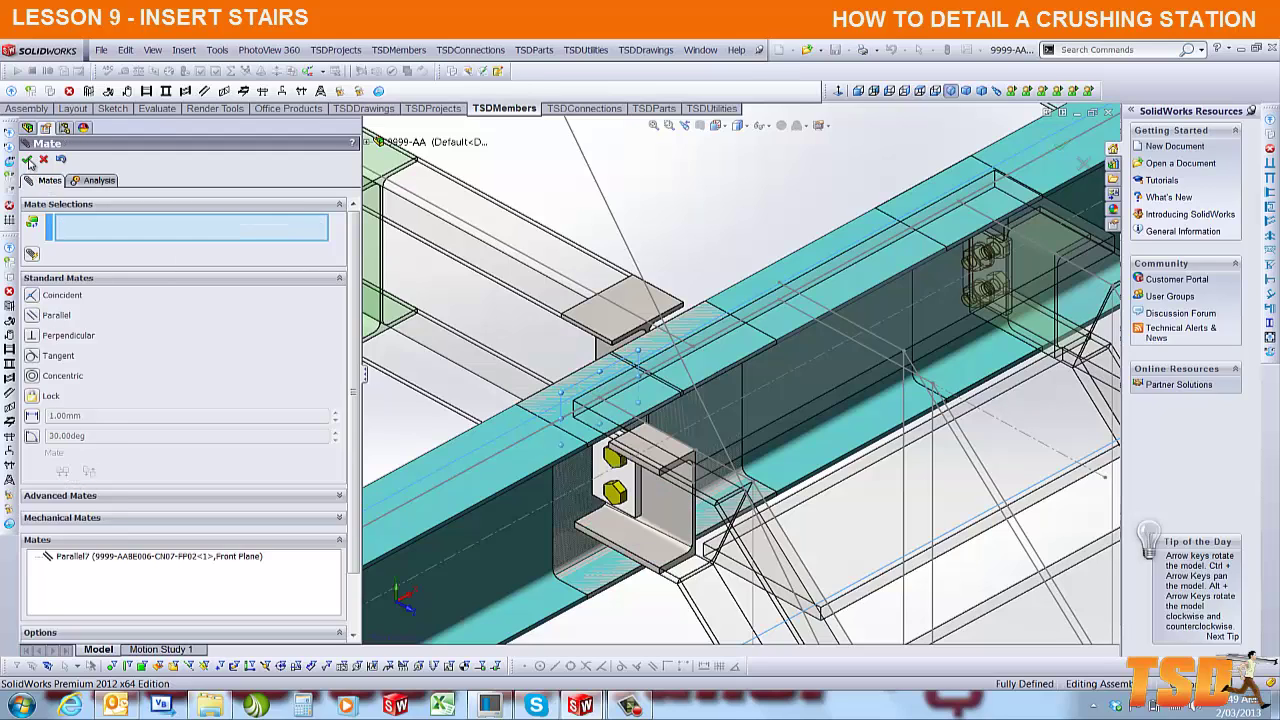
click(27, 160)
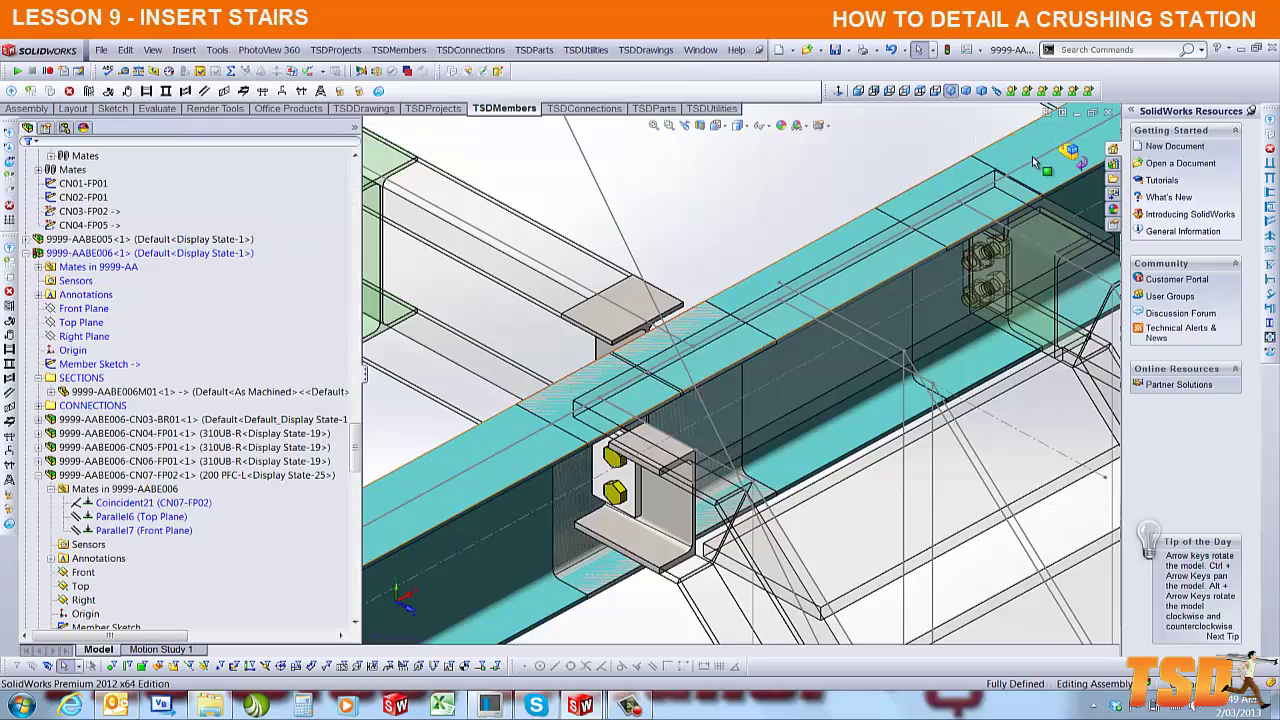
- Copy the stair's CN04-FP05 connection at its sketch point, with beam 9999-AABE006 as welded member and the adjoining stair stringer as bolted member
middle_drag(818, 356, 852, 382)
scroll(1020, 432, up, 2)
scroll(1020, 432, down, 4)
middle_drag(766, 345, 760, 380)
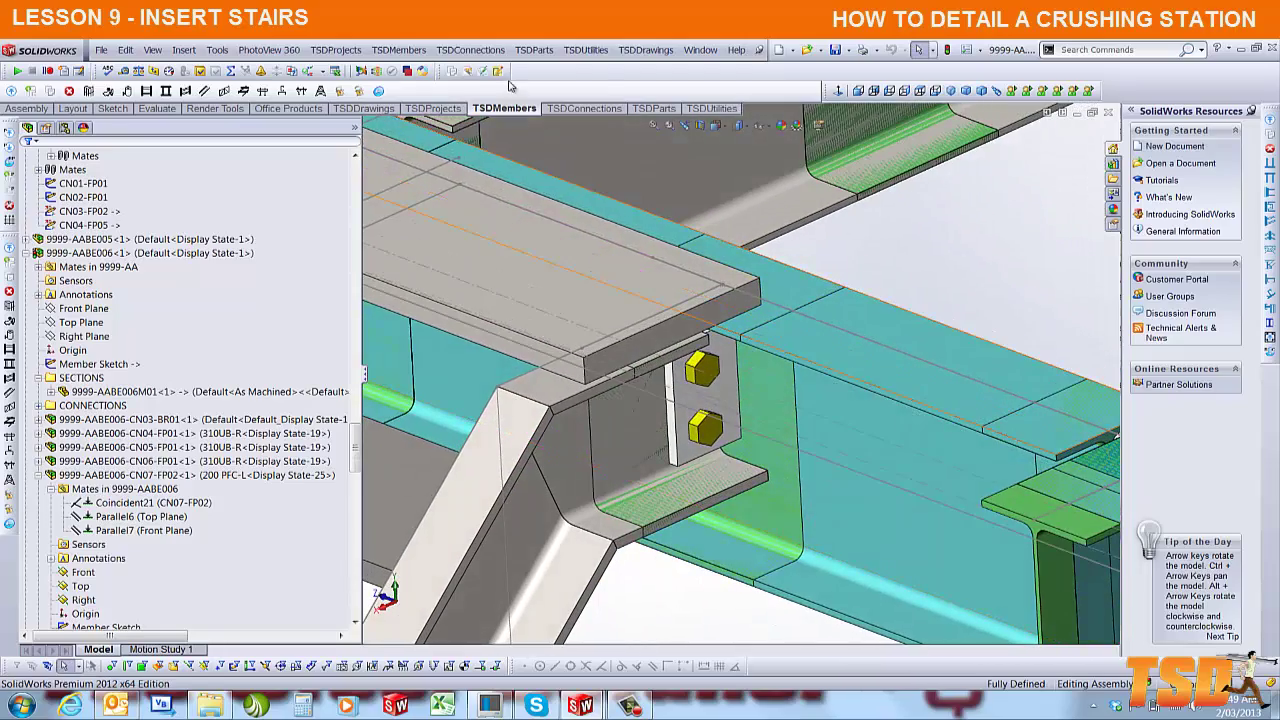
click(484, 52)
click(492, 87)
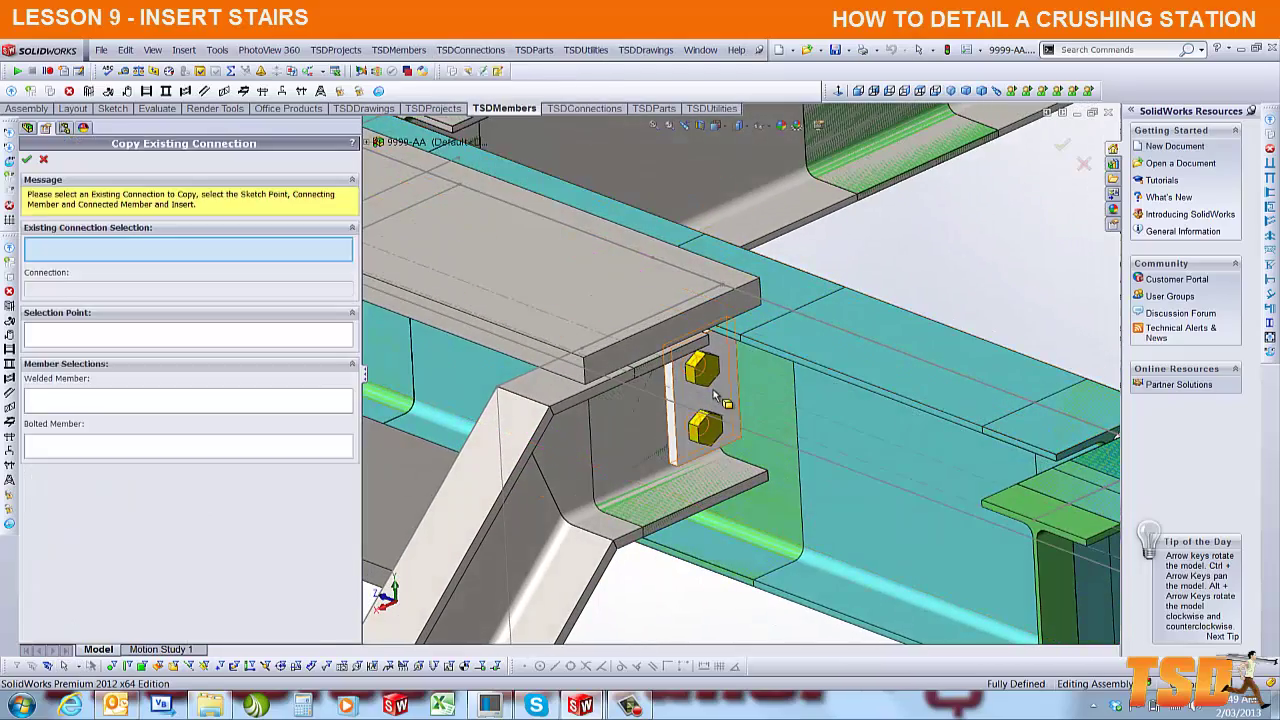
click(722, 287)
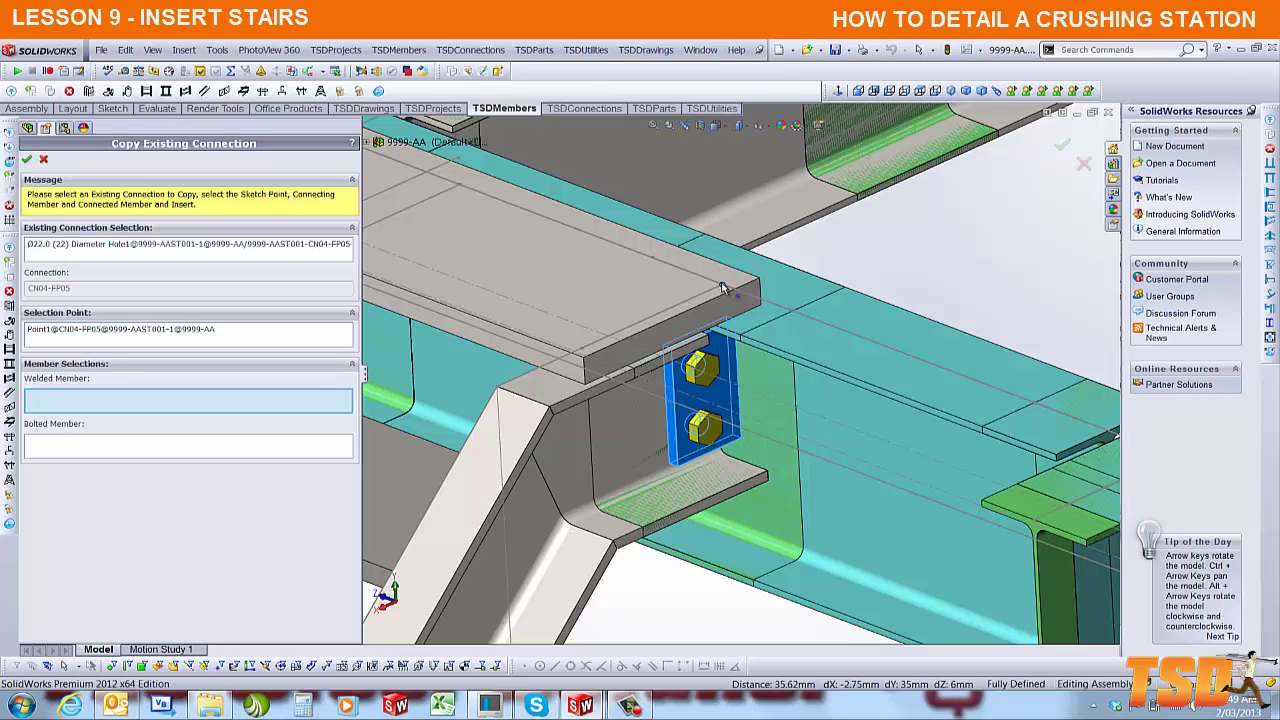
click(912, 338)
click(570, 457)
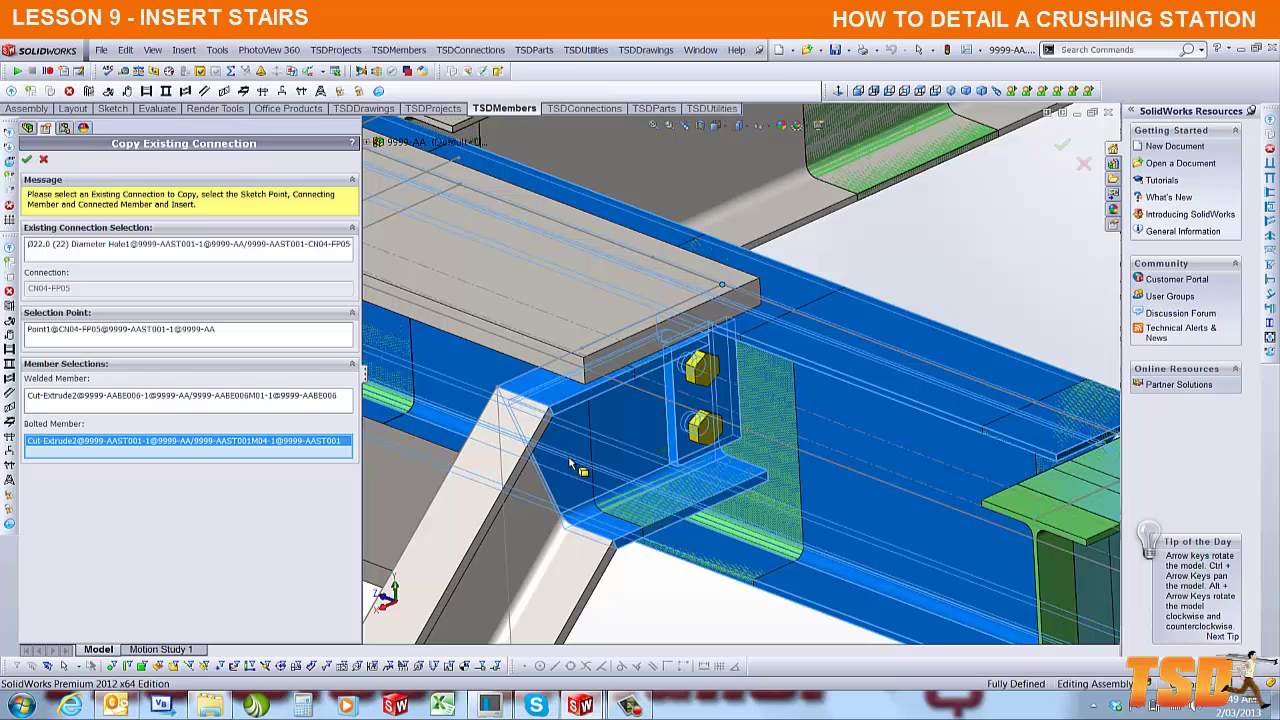
click(1062, 146)
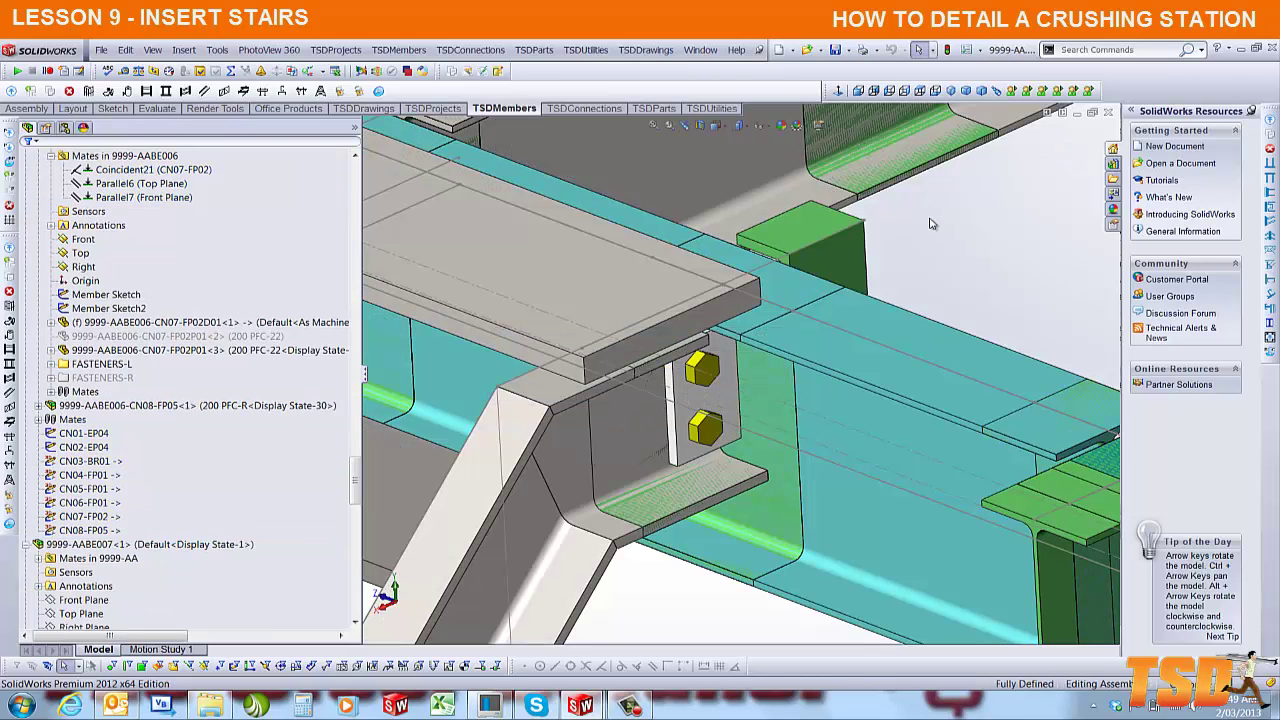
- Delete the perpendicular mate between the copied CN08-FP05 connection and the beam's Front Plane
click(832, 234)
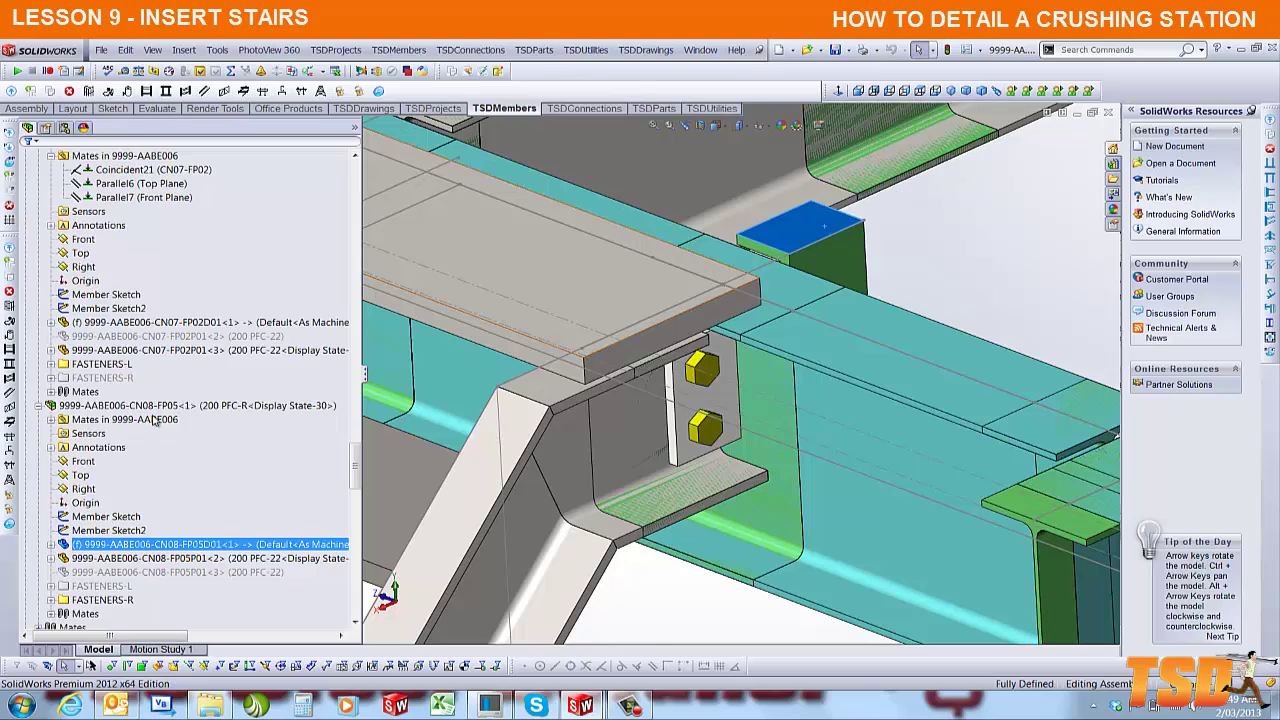
click(51, 421)
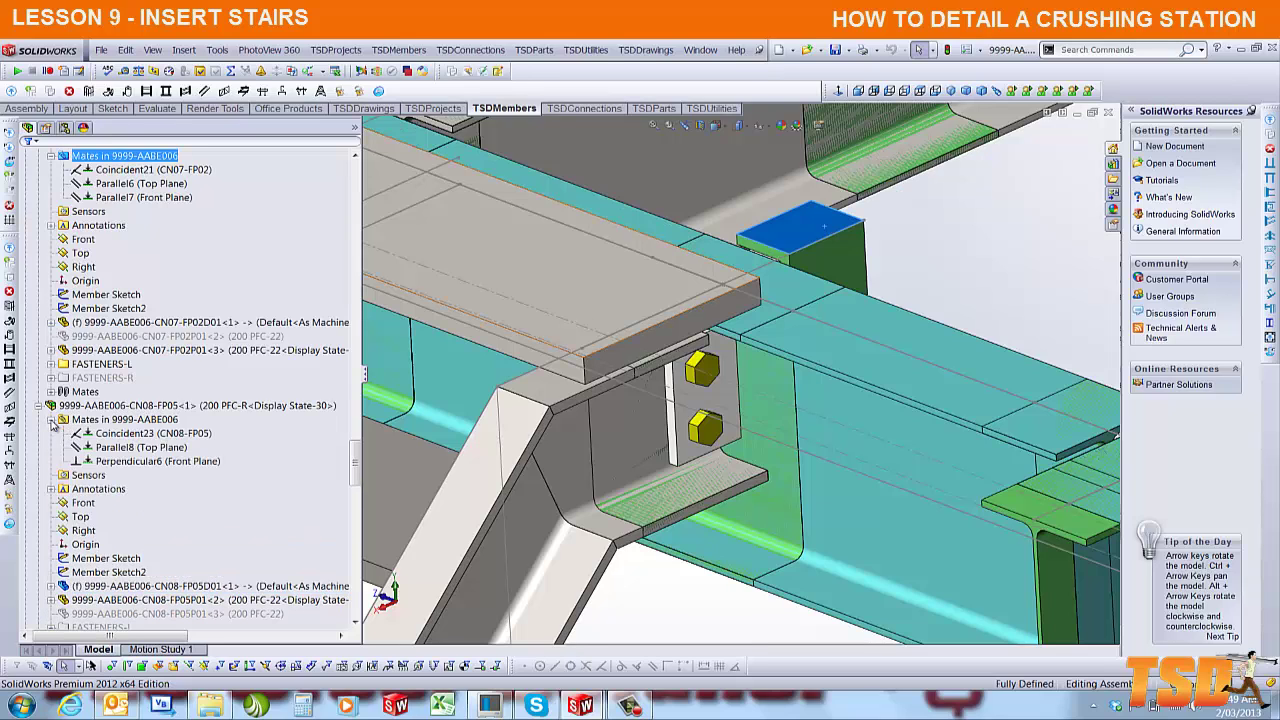
click(154, 463)
key(Delete)
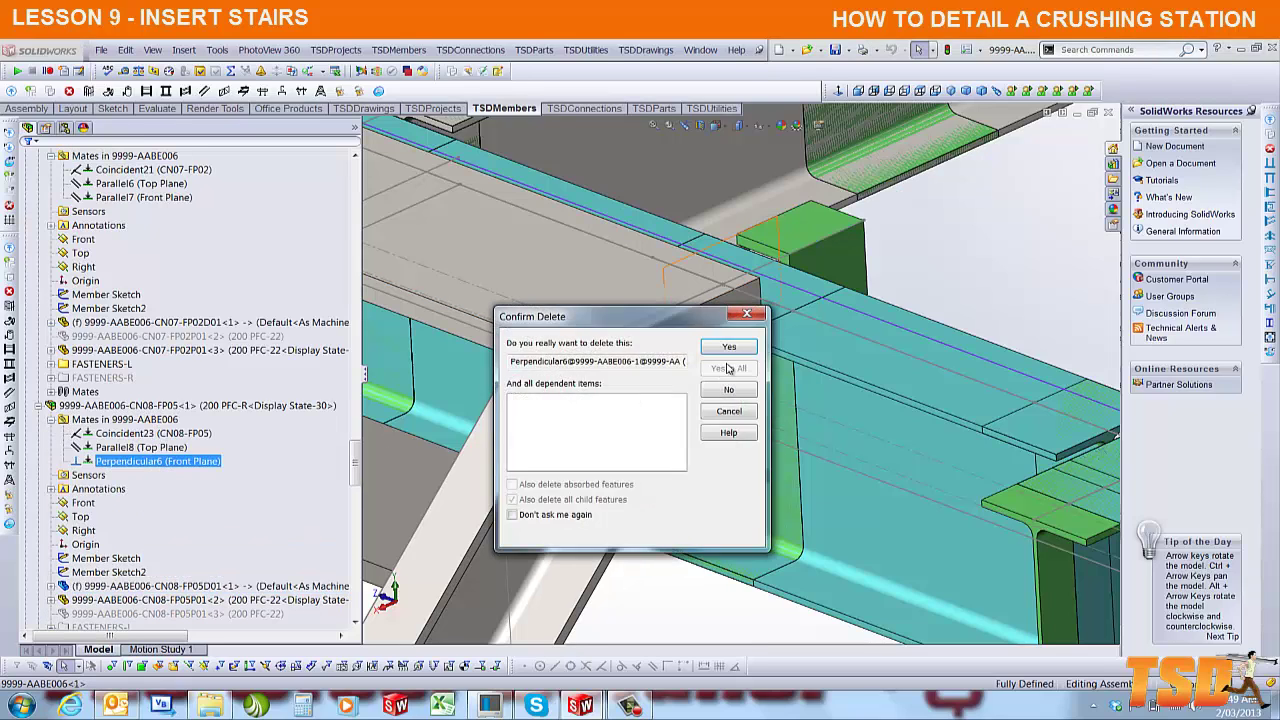
click(730, 348)
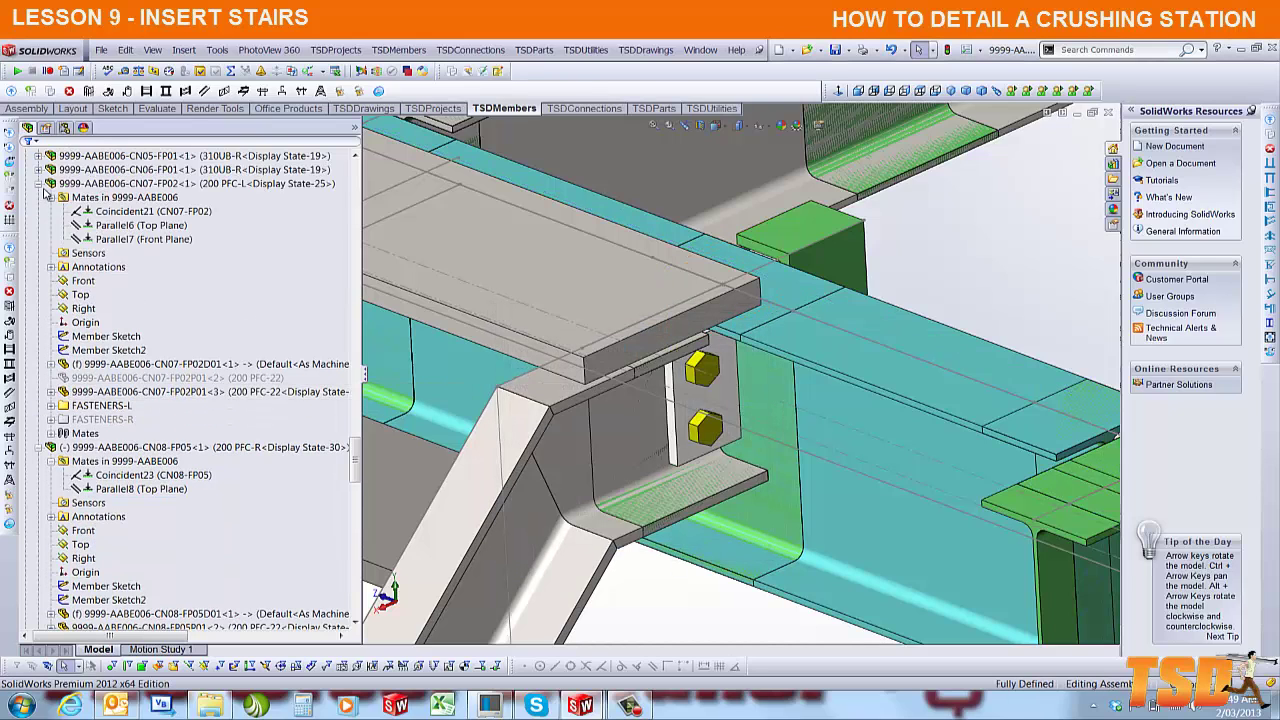
- Collapse the CN07-FP02 connection in the tree and open beam subassembly 9999-AABE006 for editing in the assembly
click(40, 185)
scroll(138, 270, up, 6)
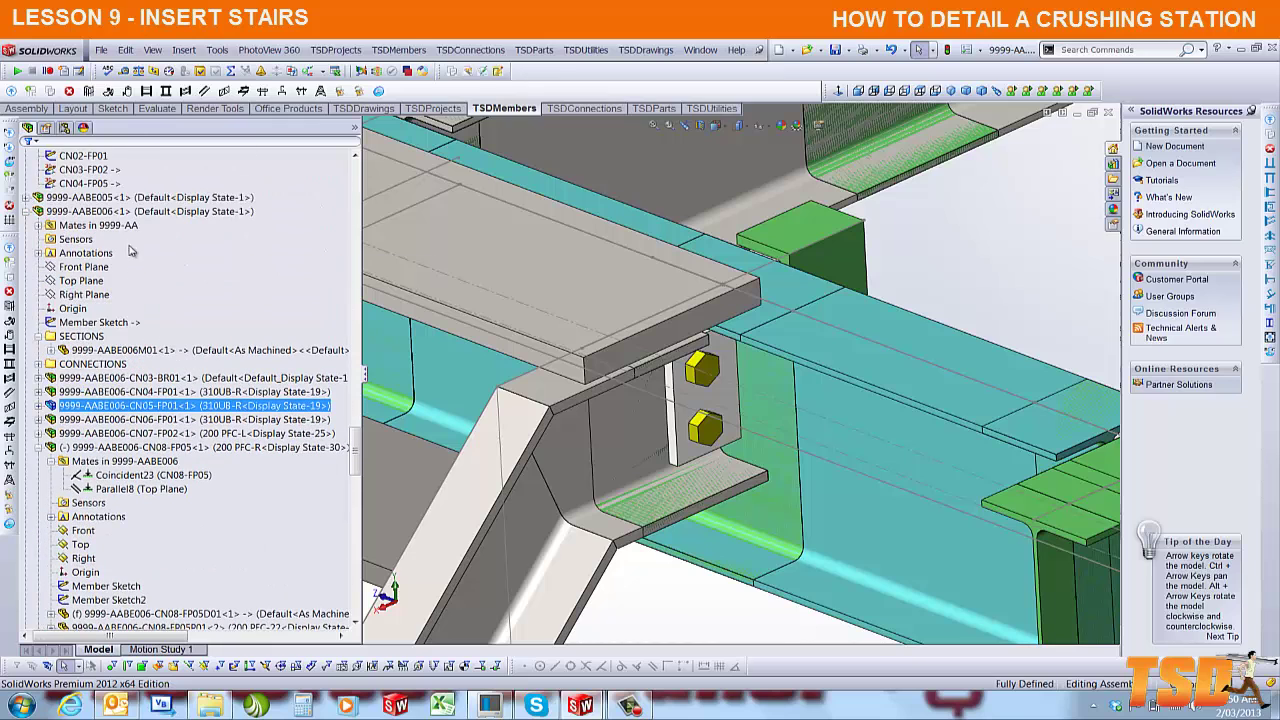
right_click(120, 213)
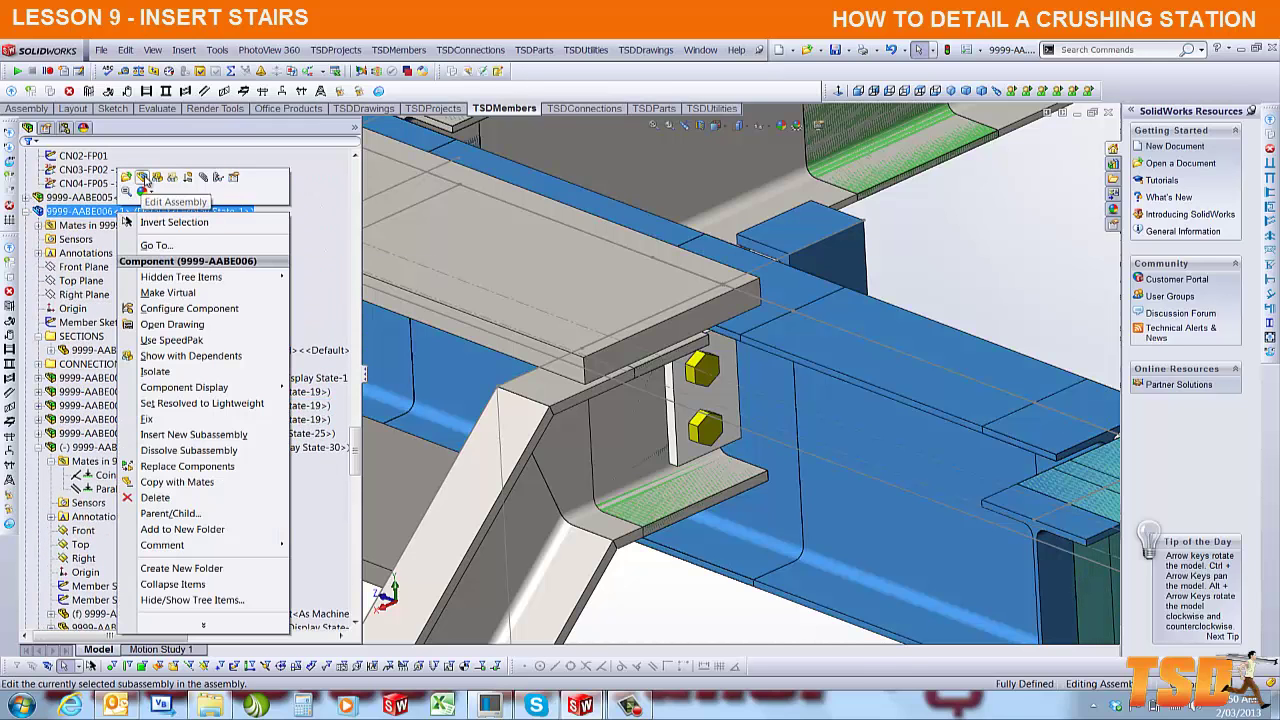
click(145, 180)
- Add a parallel mate between the Right plane of the CN08-FP05 connection and the Front Plane of beam 9999-AABE006
click(84, 558)
ctrl+click(84, 267)
ctrl+click(92, 263)
ctrl+click(92, 266)
click(103, 231)
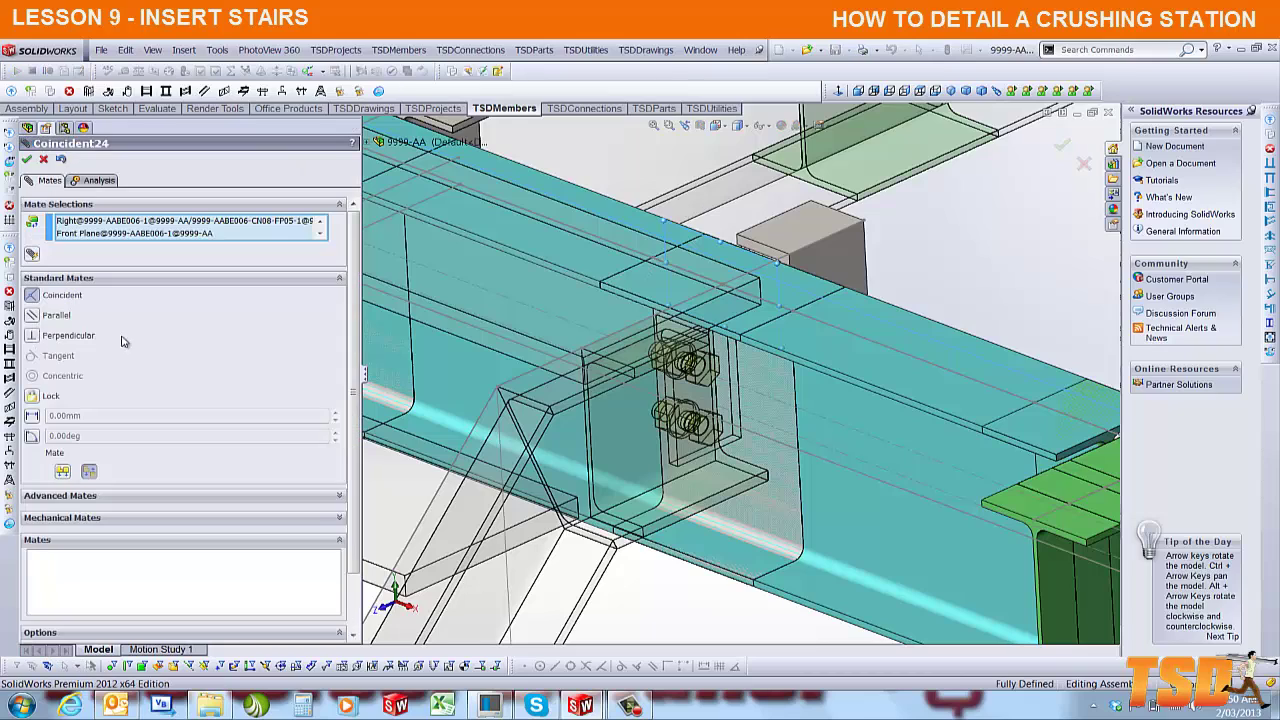
click(33, 316)
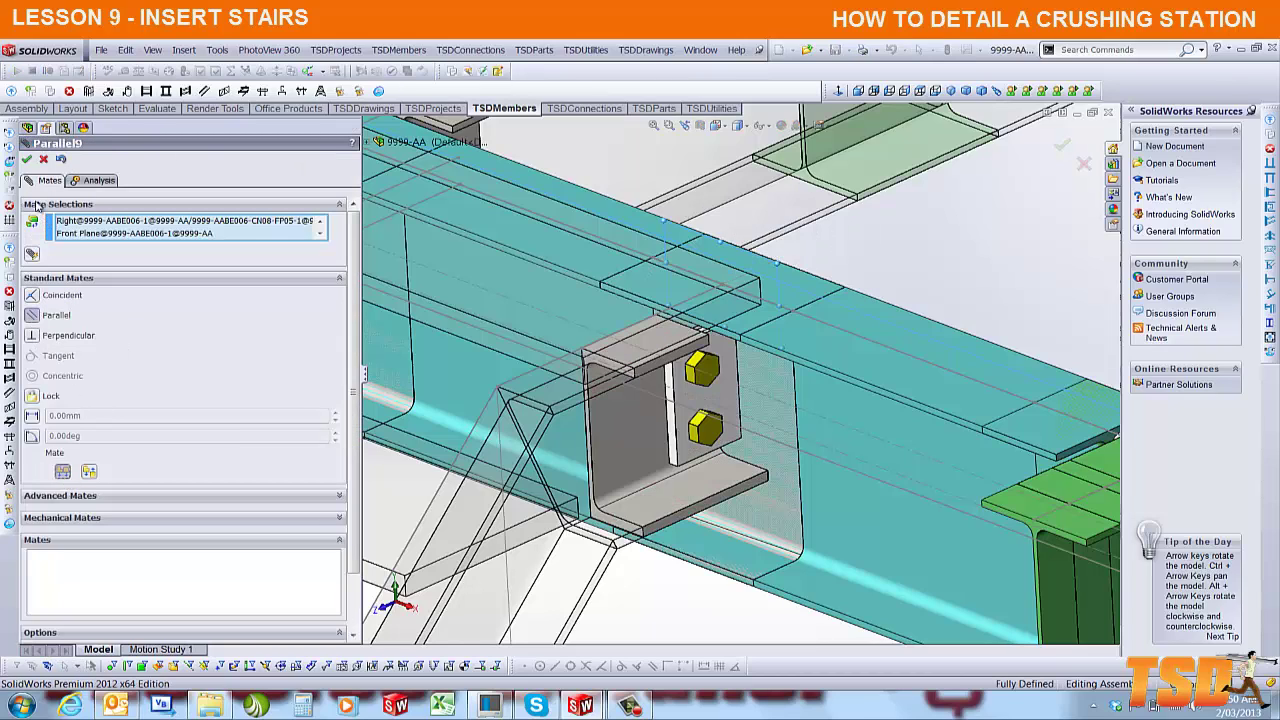
click(27, 160)
click(27, 160)
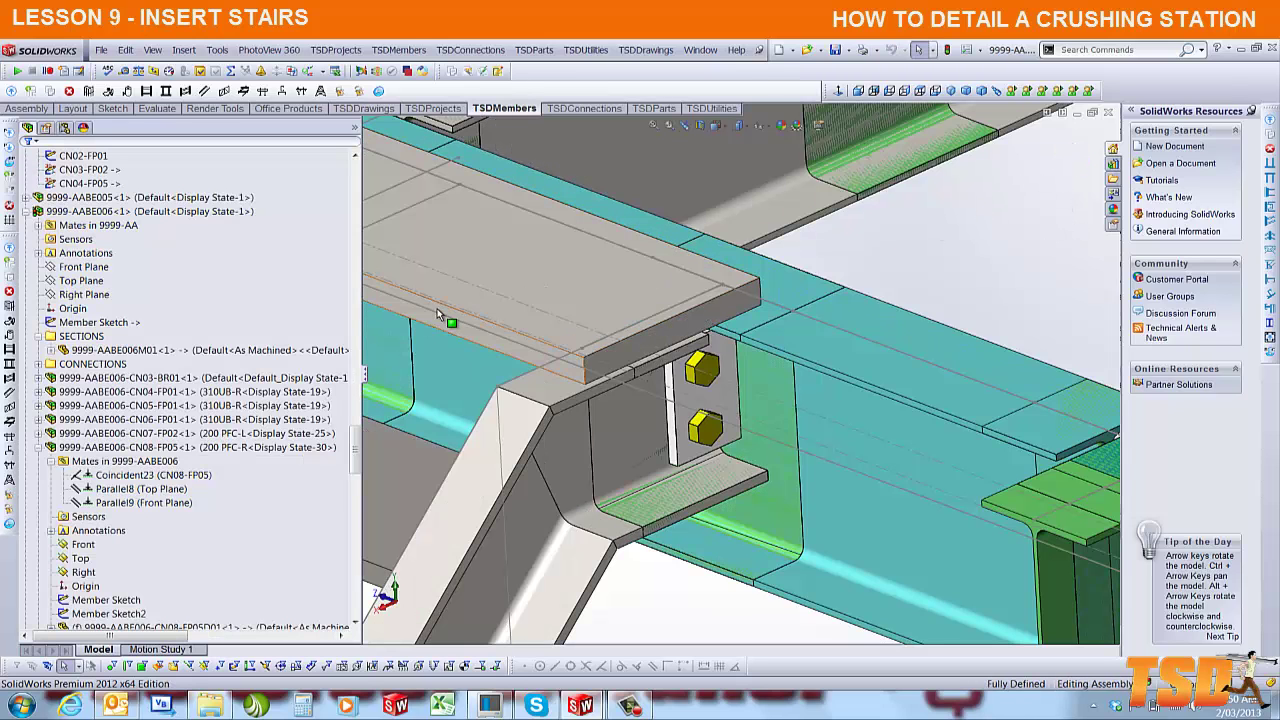
- Open beam subassembly 9999-AABE006 from the main assembly in its own window
scroll(437, 308, up, 4)
scroll(609, 313, up, 2)
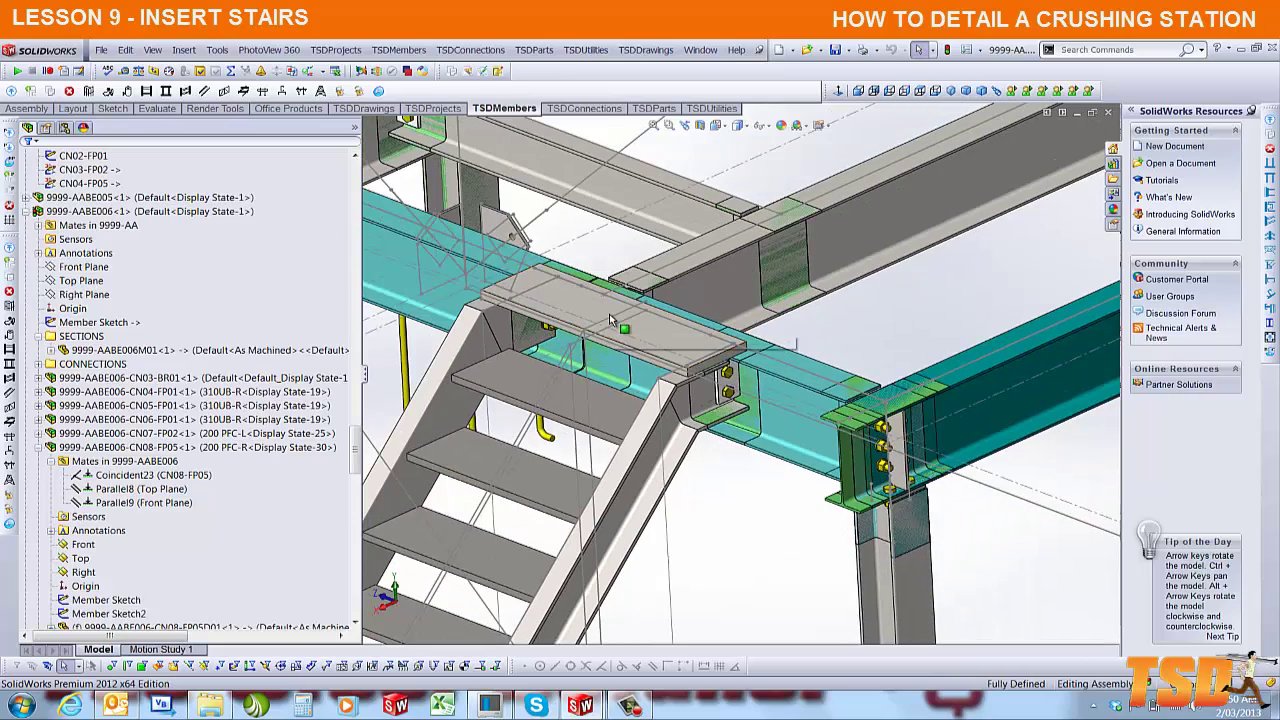
scroll(484, 327, down, 3)
scroll(476, 302, up, 1)
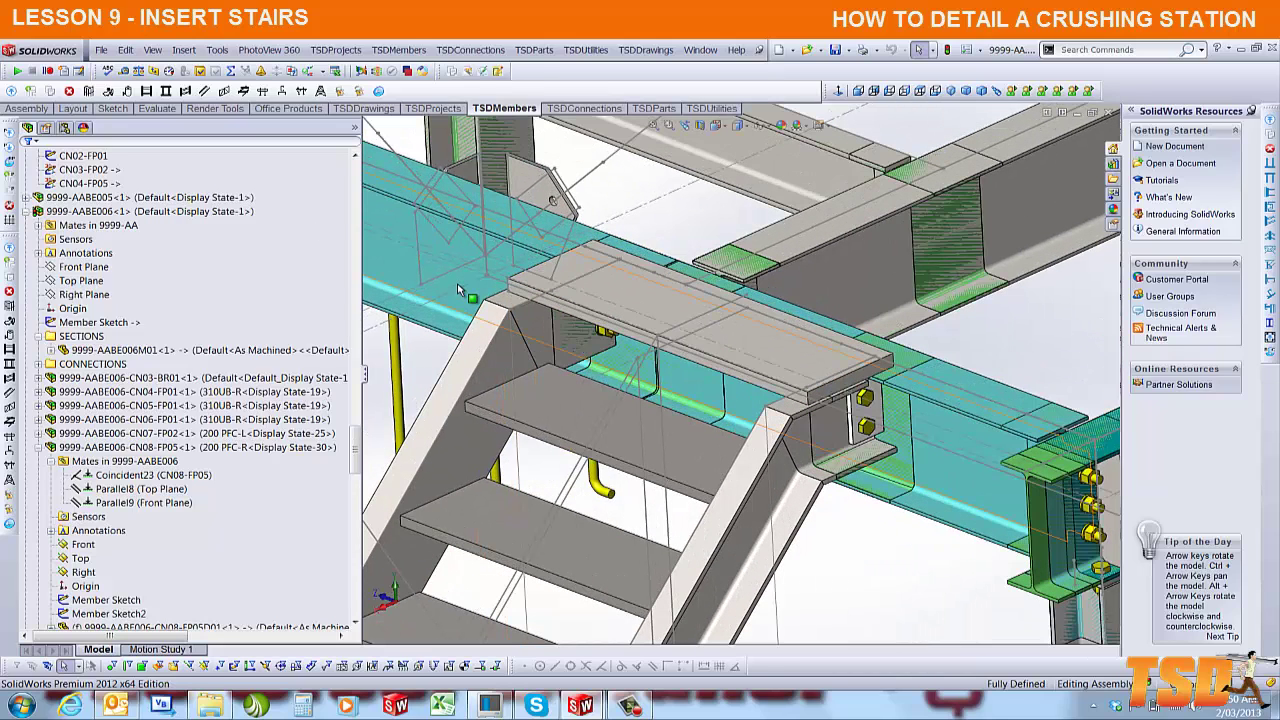
click(457, 282)
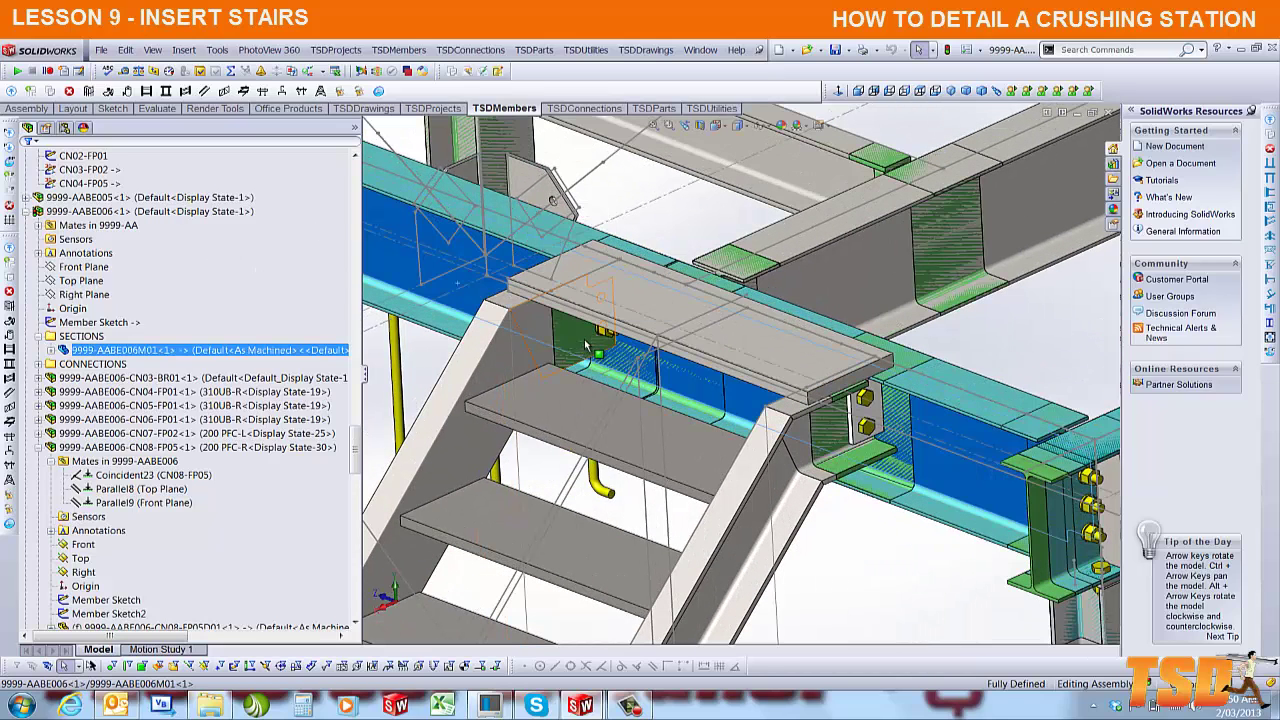
click(123, 214)
right_click(125, 213)
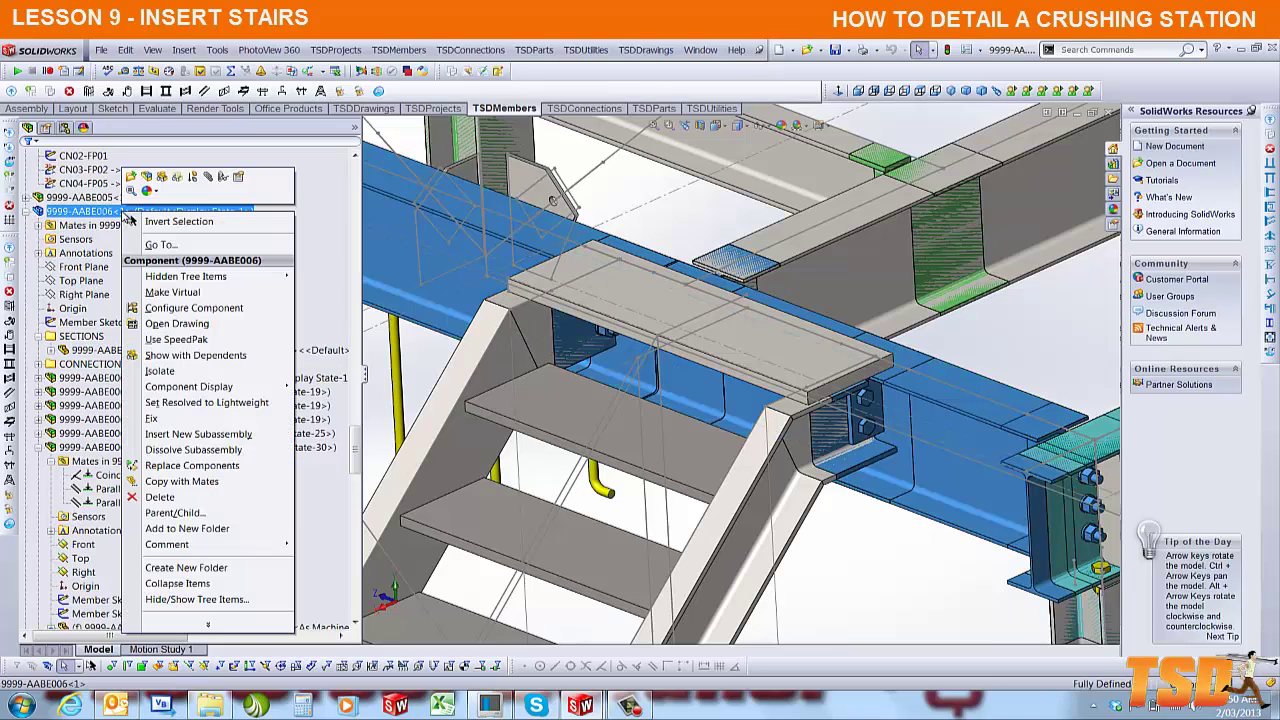
click(131, 177)
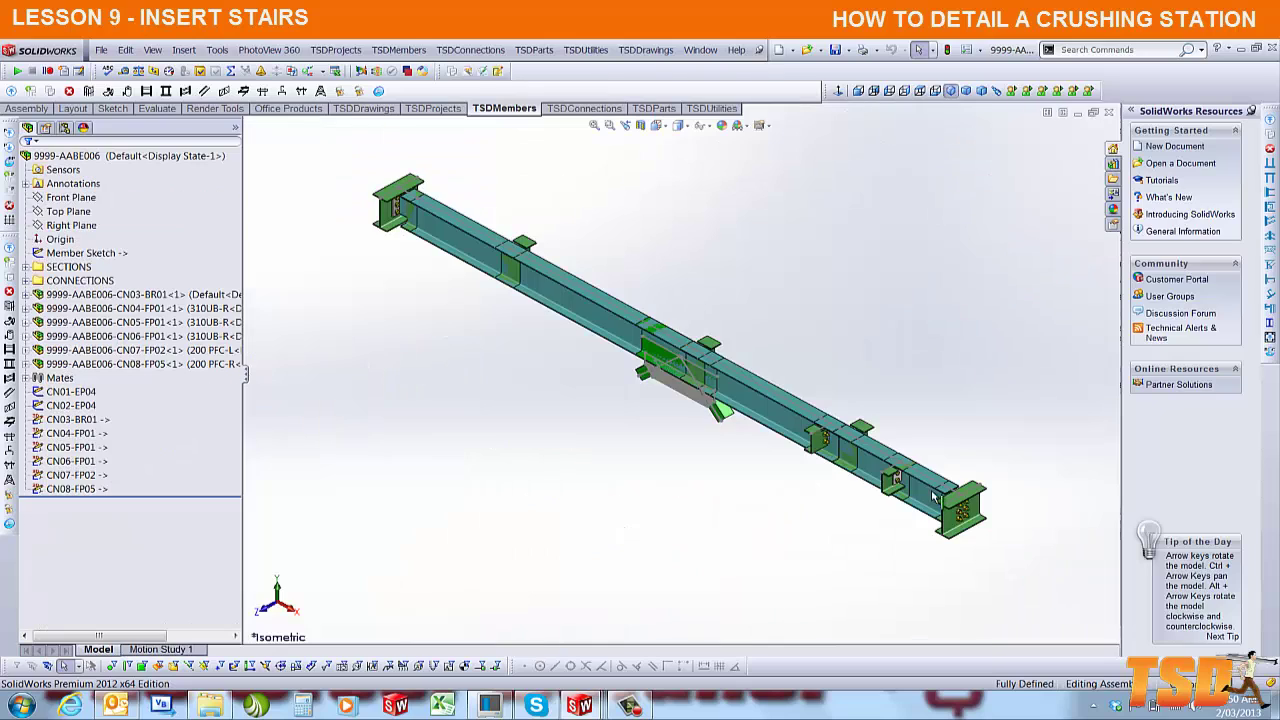
- Suppress the CN07-FP02 and CN08-FP05 connections together and unsuppress both again
scroll(933, 497, down, 8)
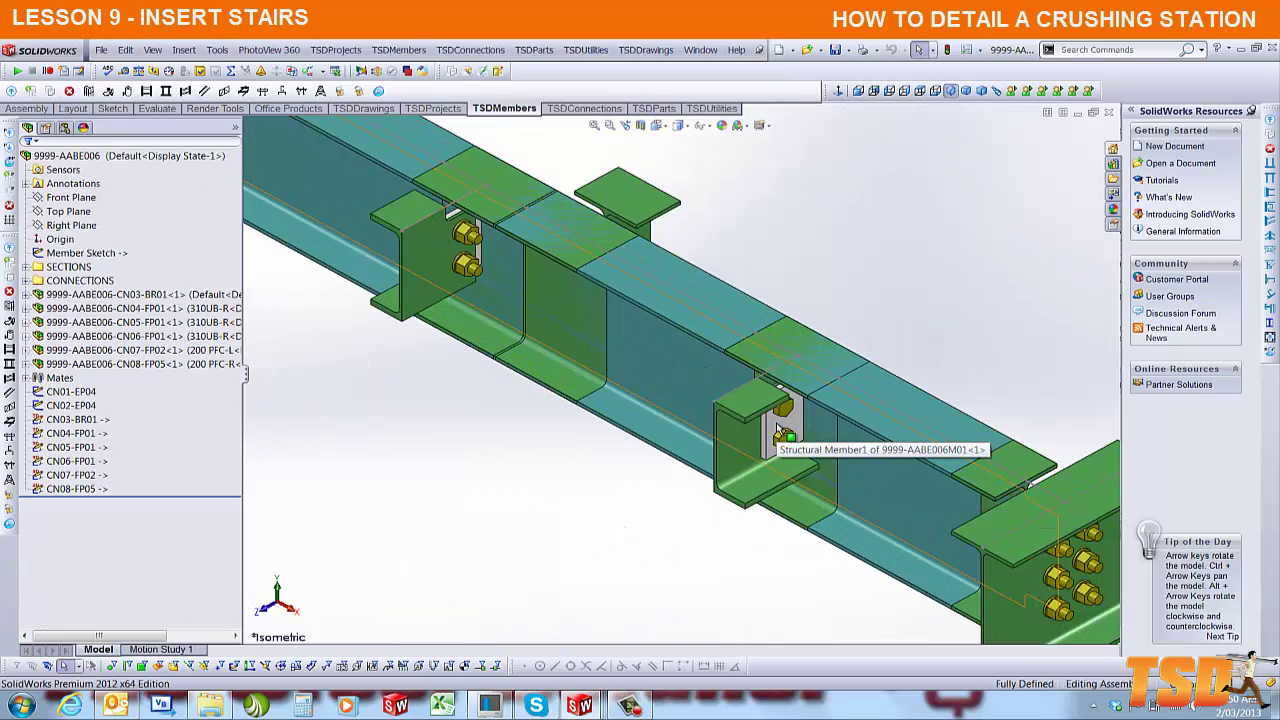
click(90, 350)
ctrl+click(90, 364)
right_click(112, 364)
click(184, 329)
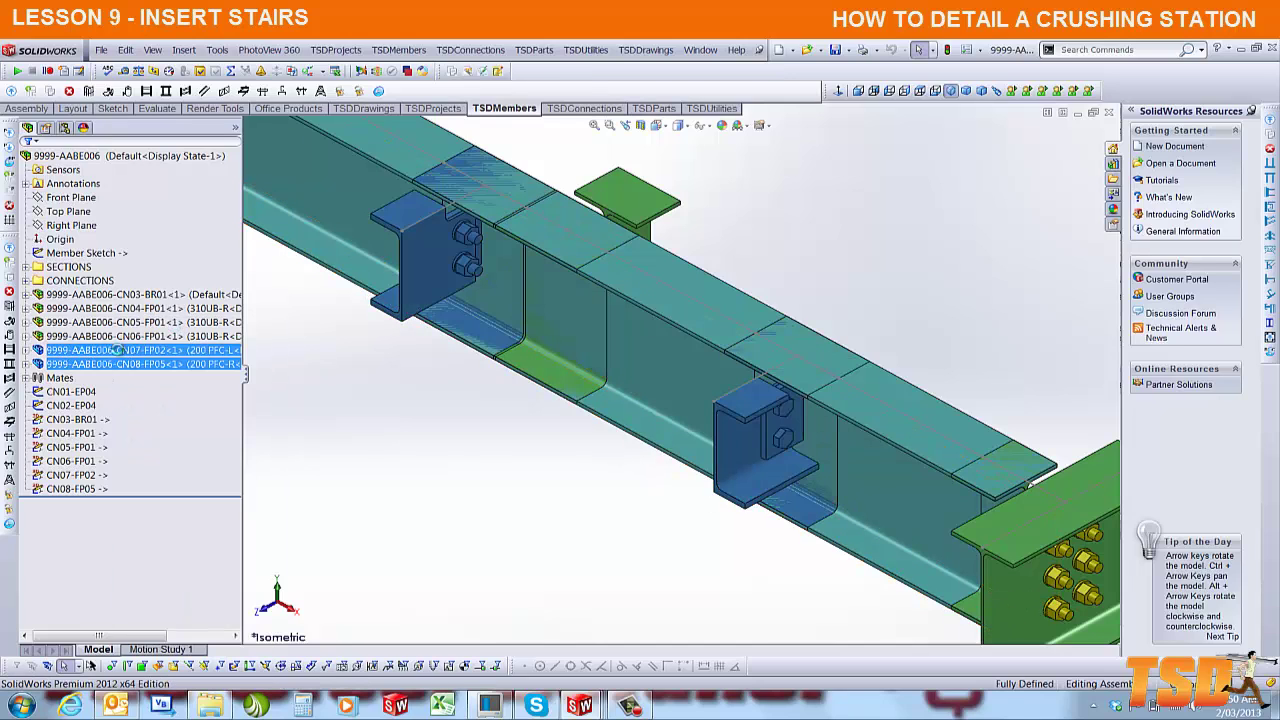
right_click(115, 380)
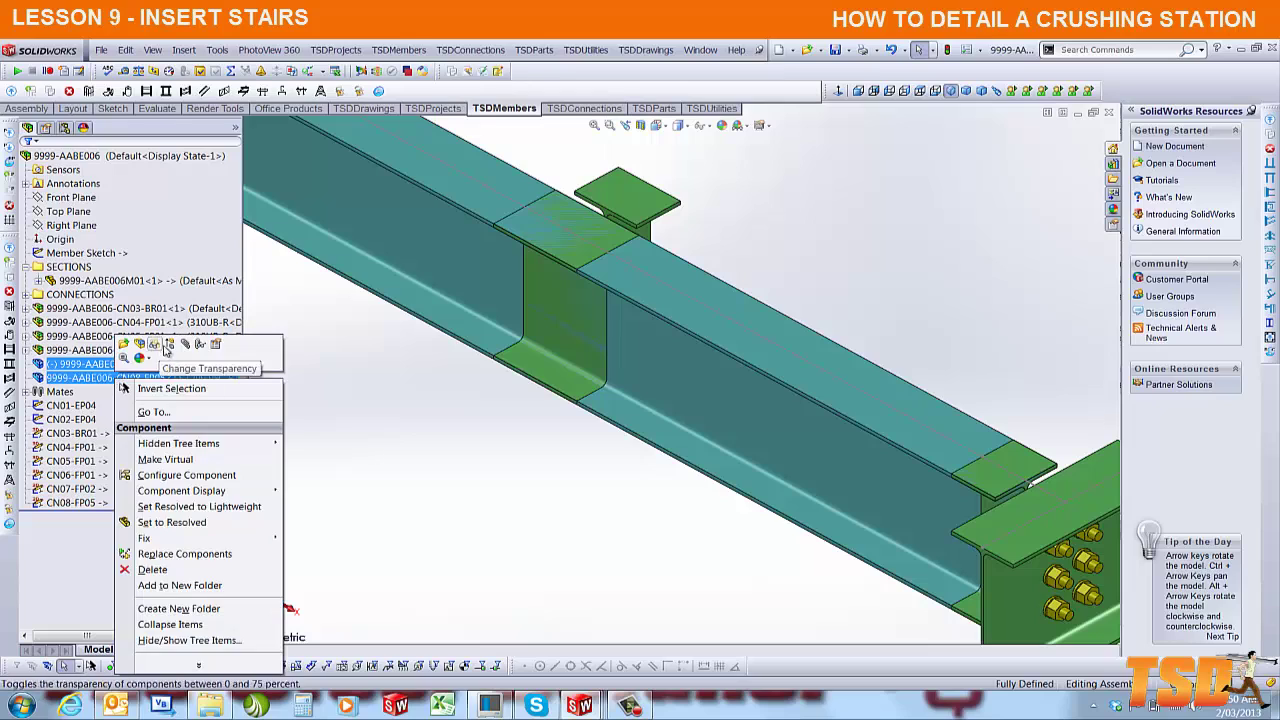
click(171, 350)
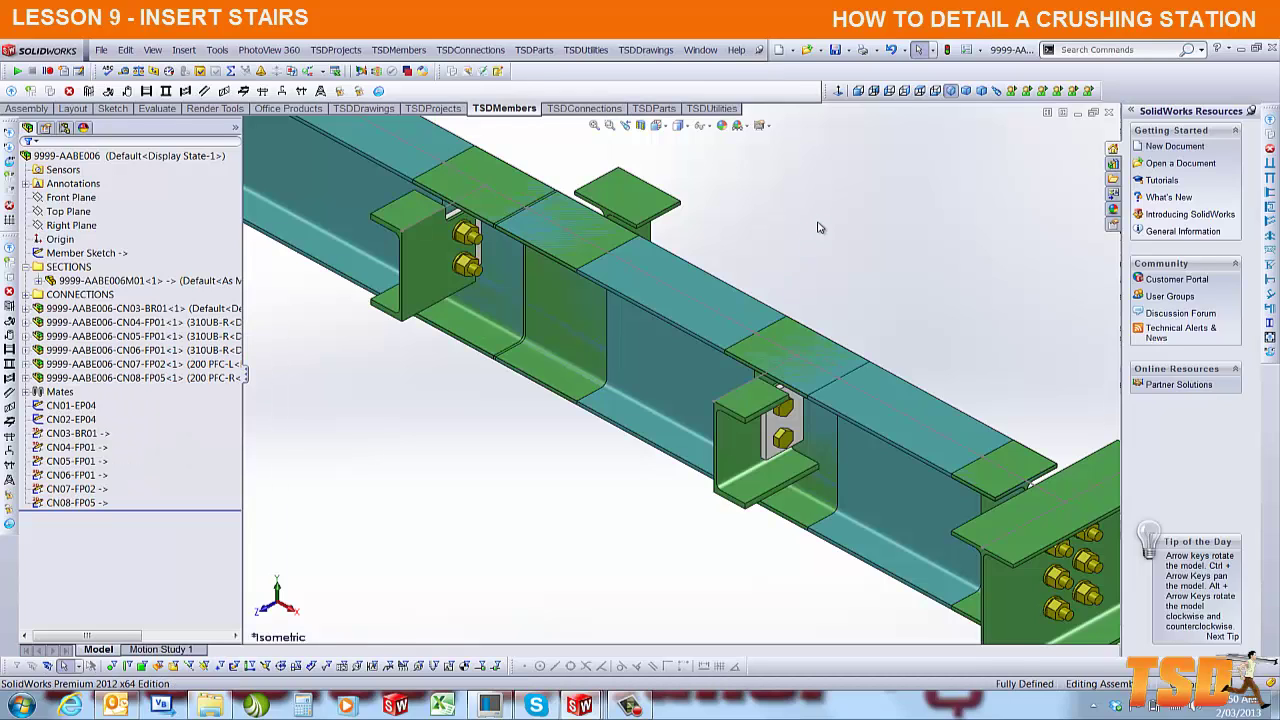
- Include the CN08-FP05 connection's fin plate in the BOM and suppress its two M20 bolts
click(787, 433)
right_click(805, 425)
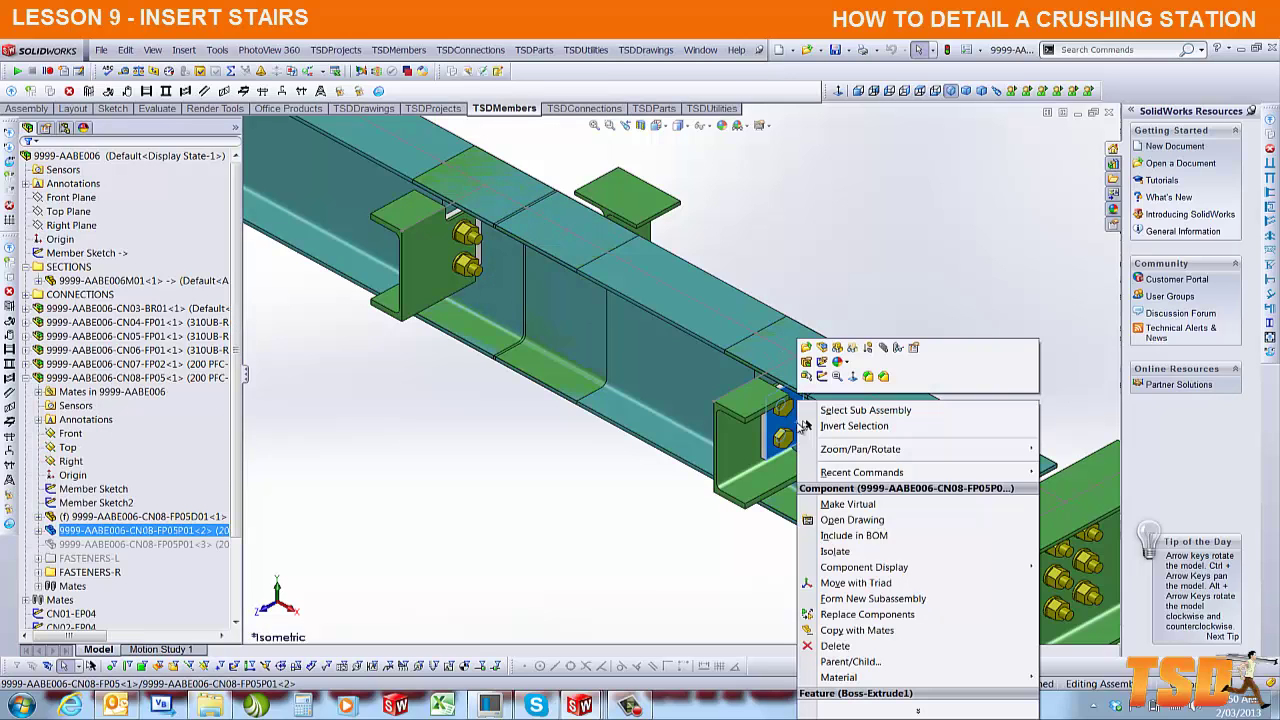
click(857, 536)
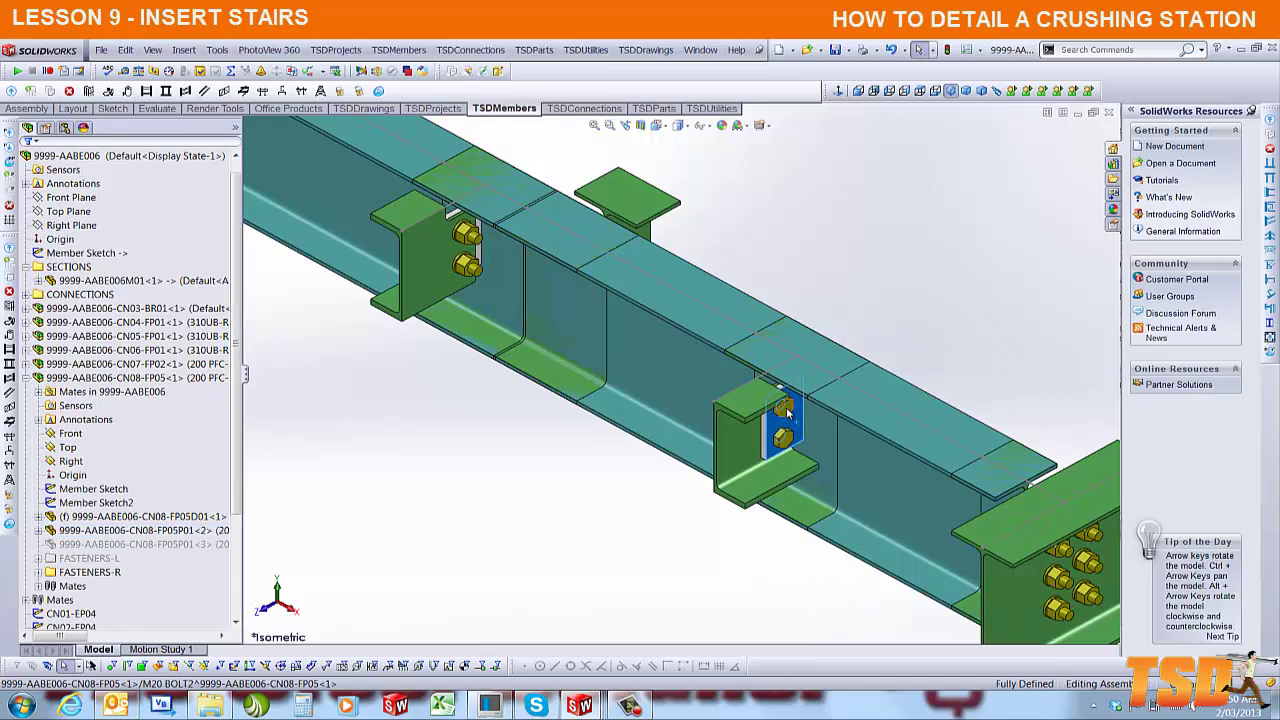
click(787, 415)
right_click(805, 432)
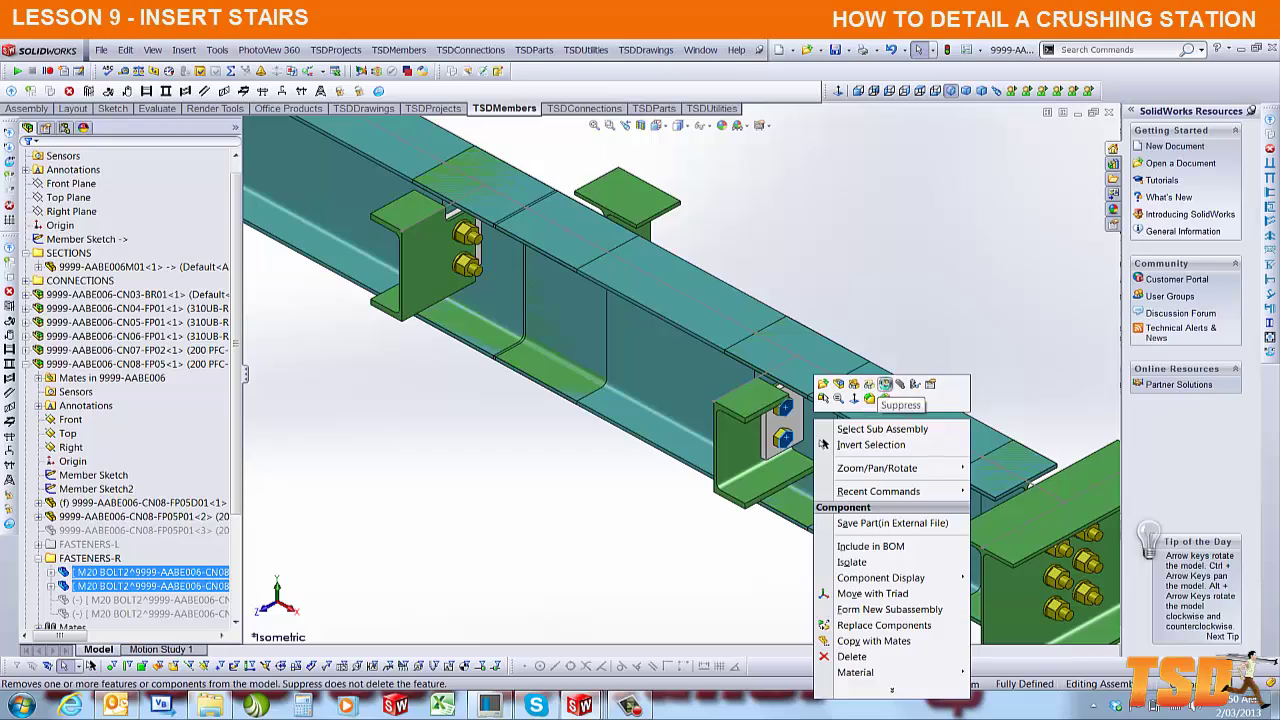
click(869, 384)
- Include the CN07-FP02 connection's fin plate in the BOM and suppress its two M20 bolts
middle_drag(628, 331, 535, 378)
right_click(536, 378)
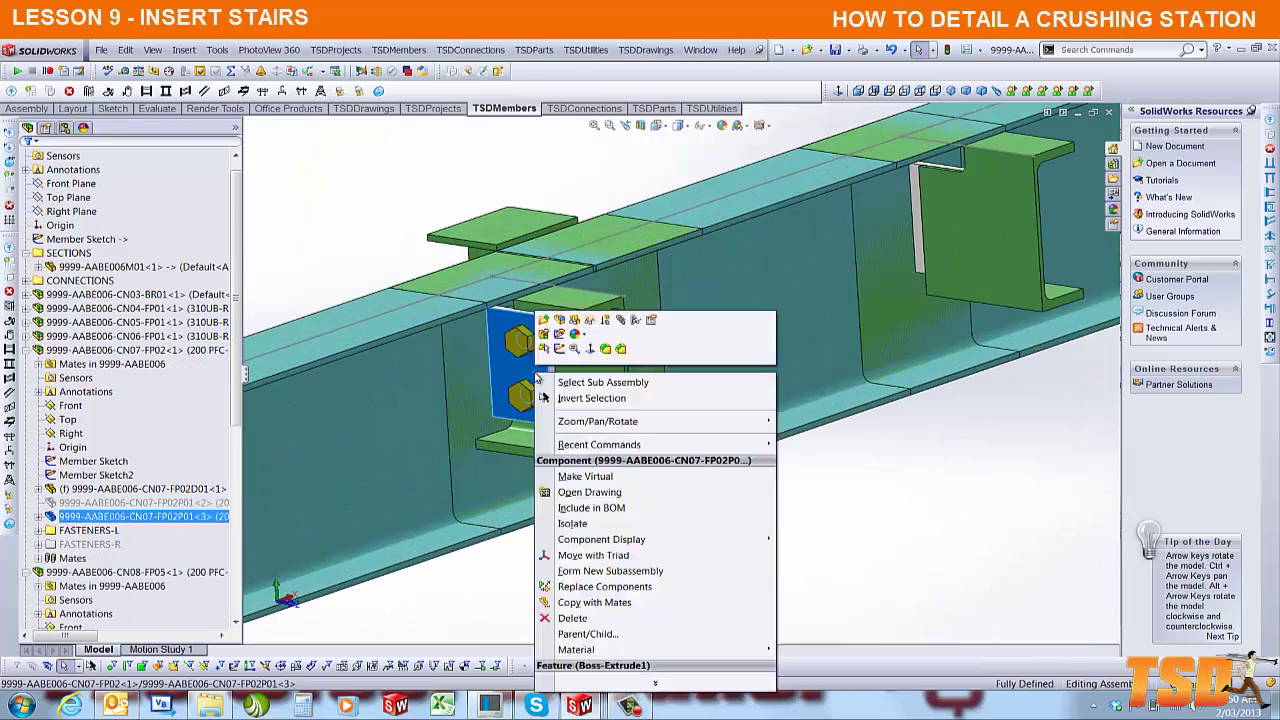
click(779, 498)
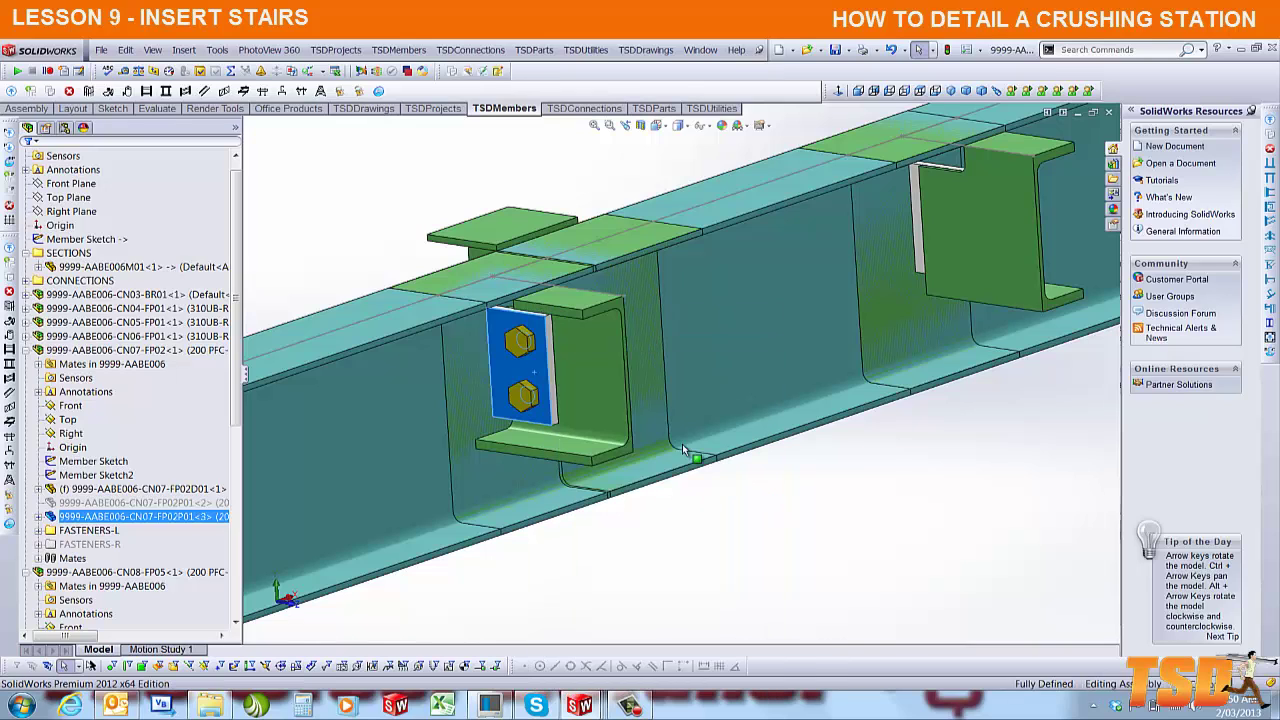
click(518, 352)
ctrl+click(527, 403)
right_click(529, 404)
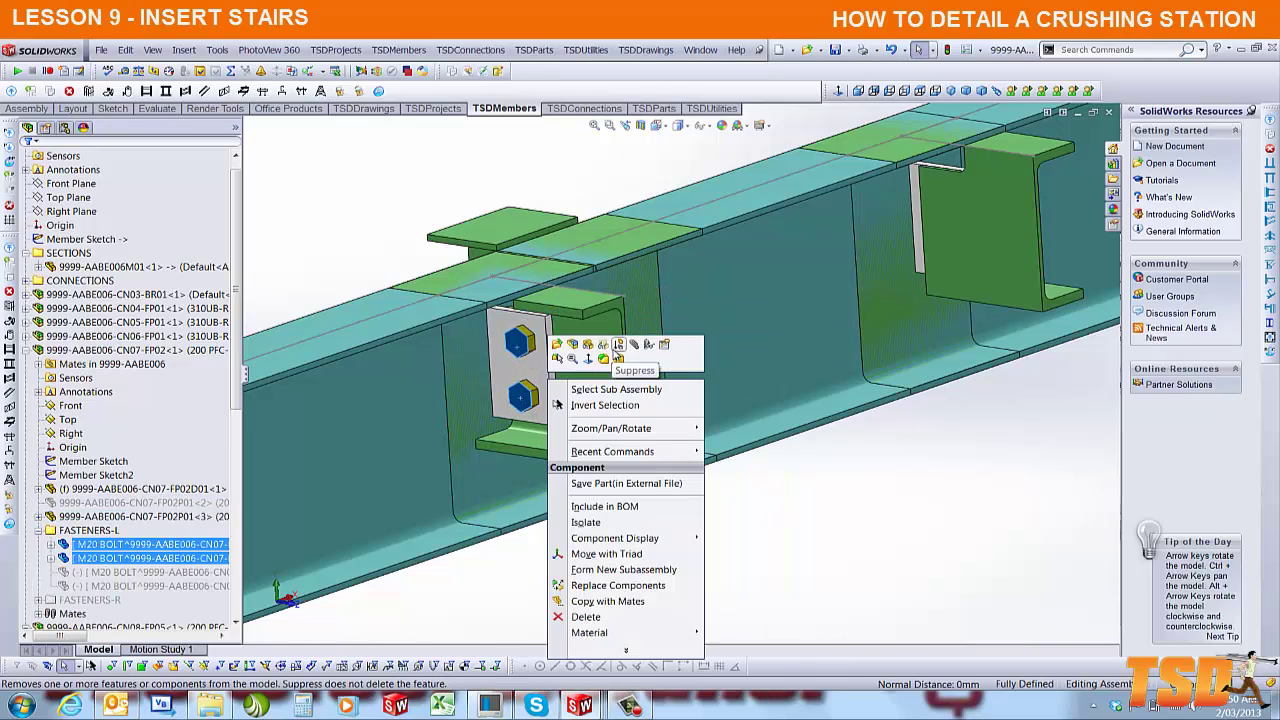
click(616, 345)
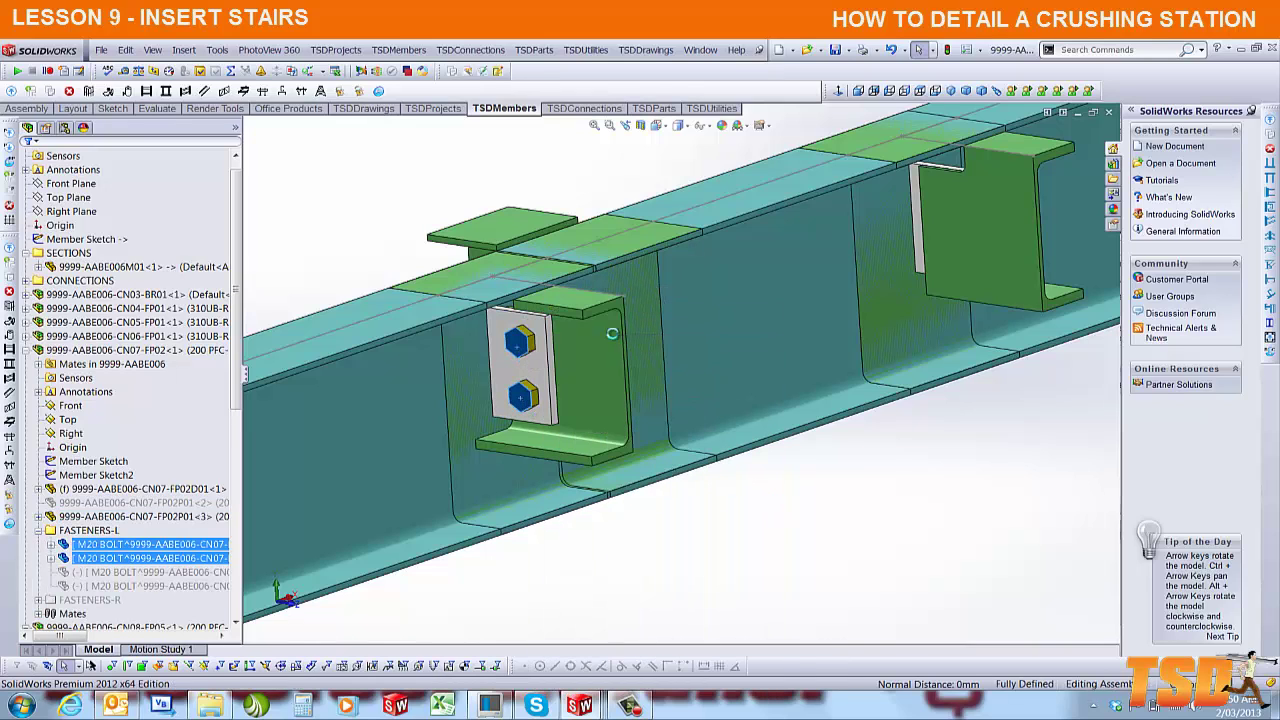
- Hide the beam's excluded components, examine the remaining parts from several sides, and show the excluded components again
click(955, 90)
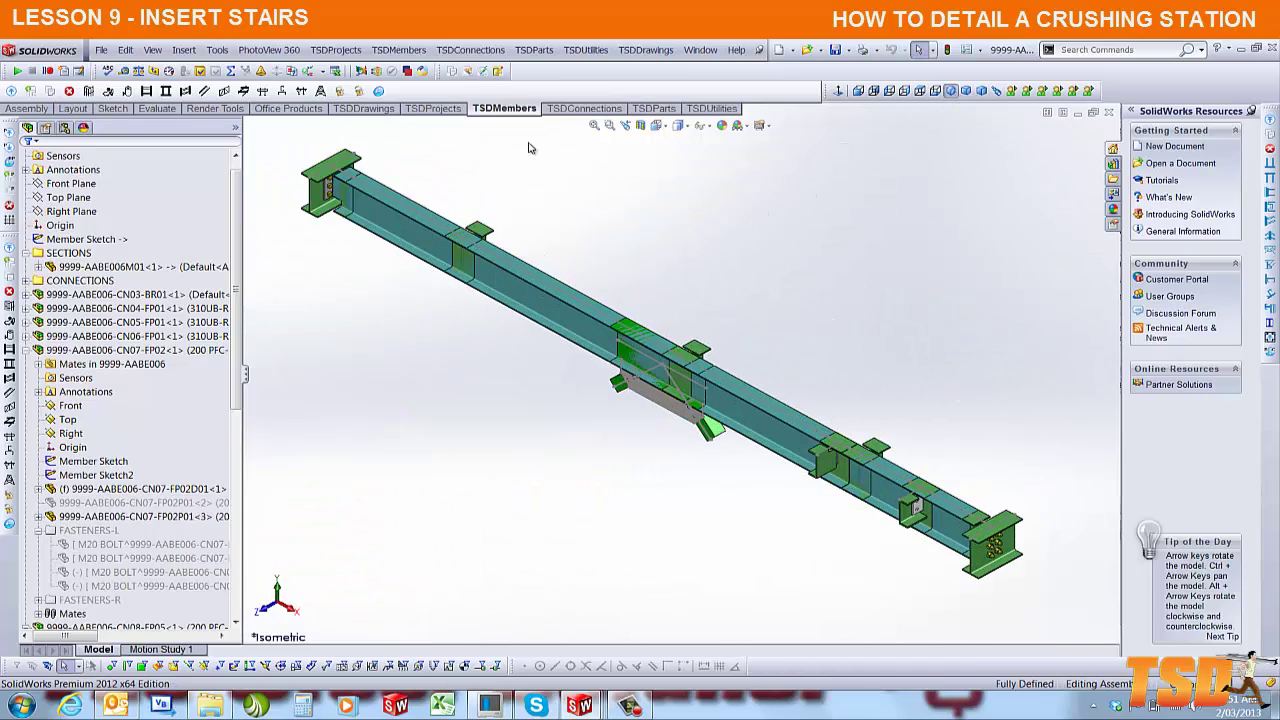
click(586, 50)
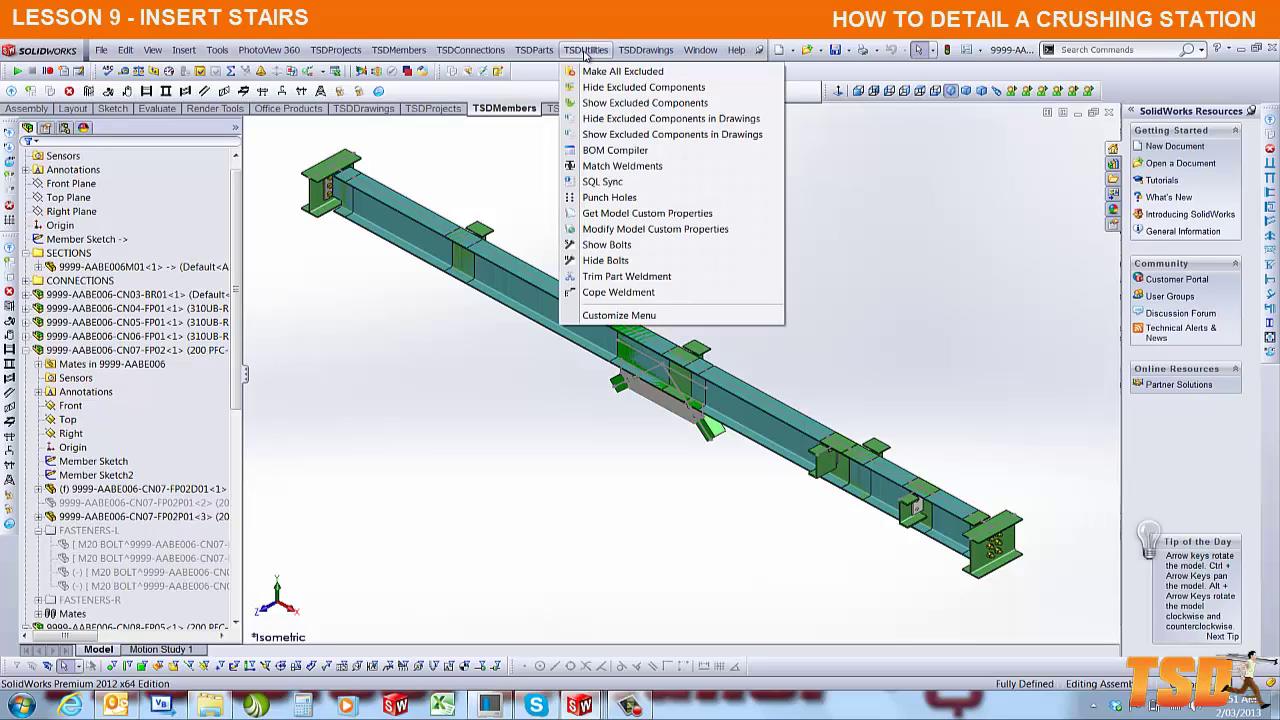
click(645, 88)
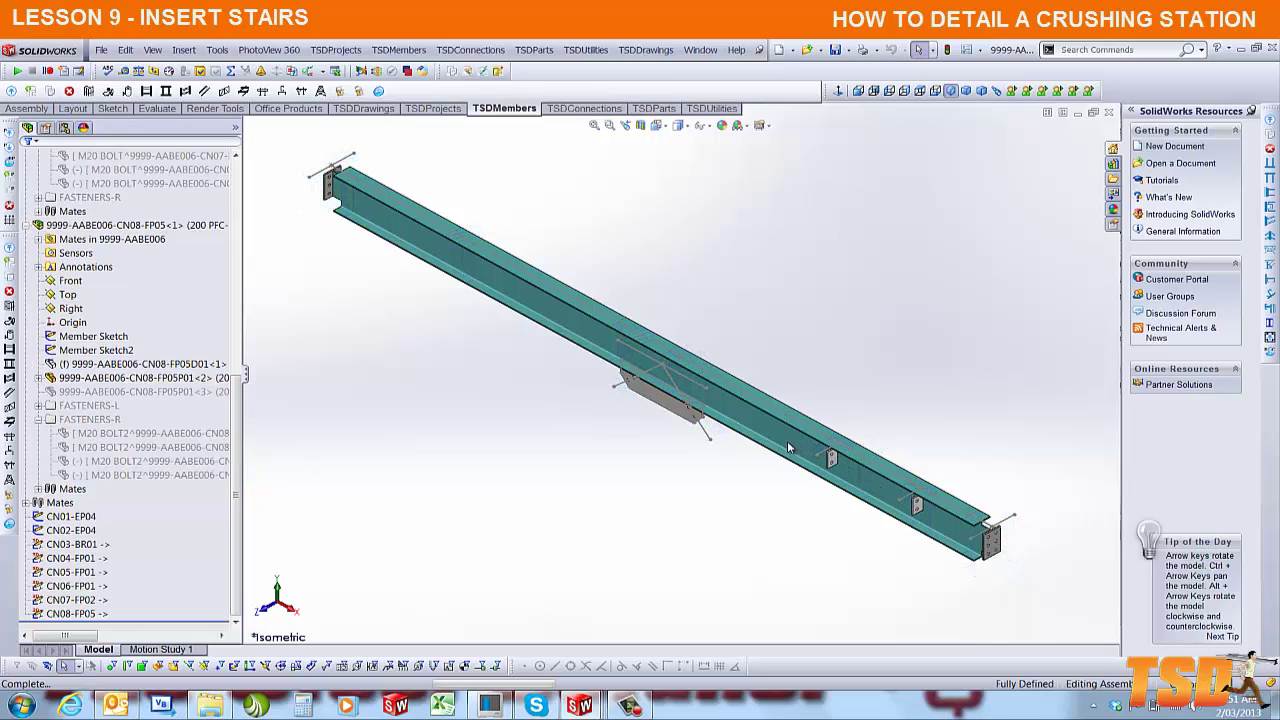
middle_drag(716, 453, 909, 169)
click(950, 90)
click(588, 50)
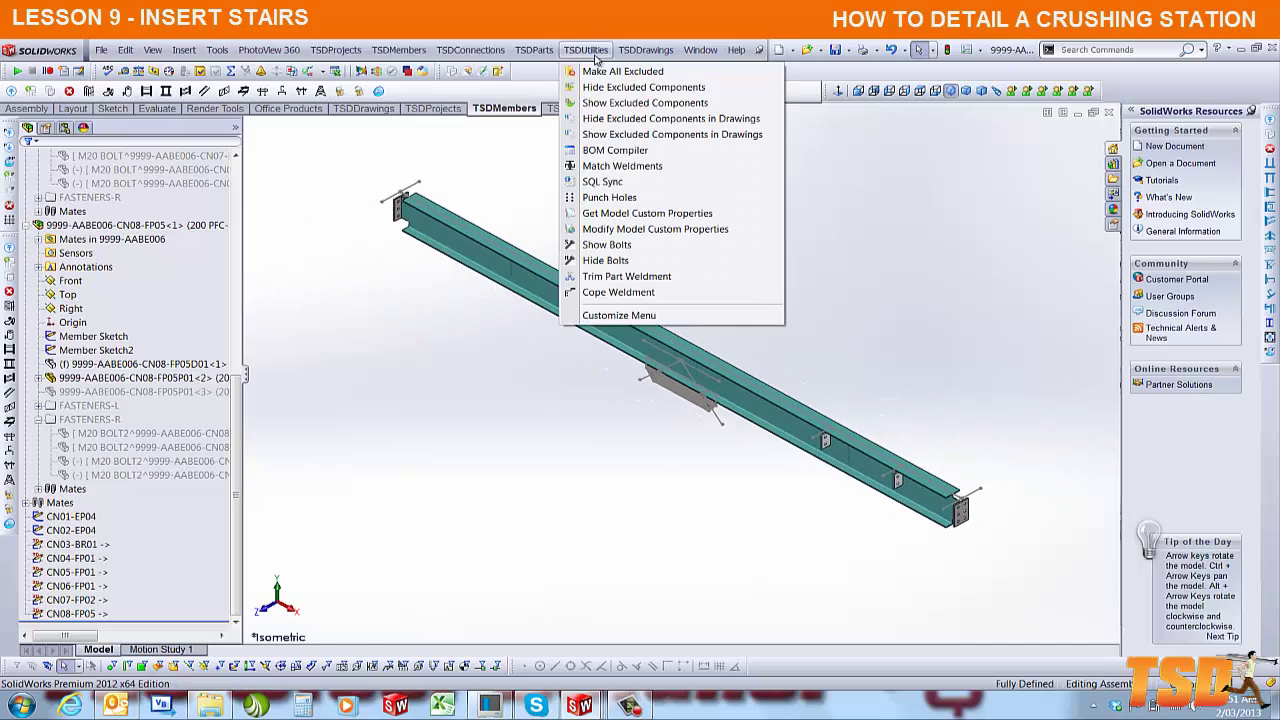
click(676, 104)
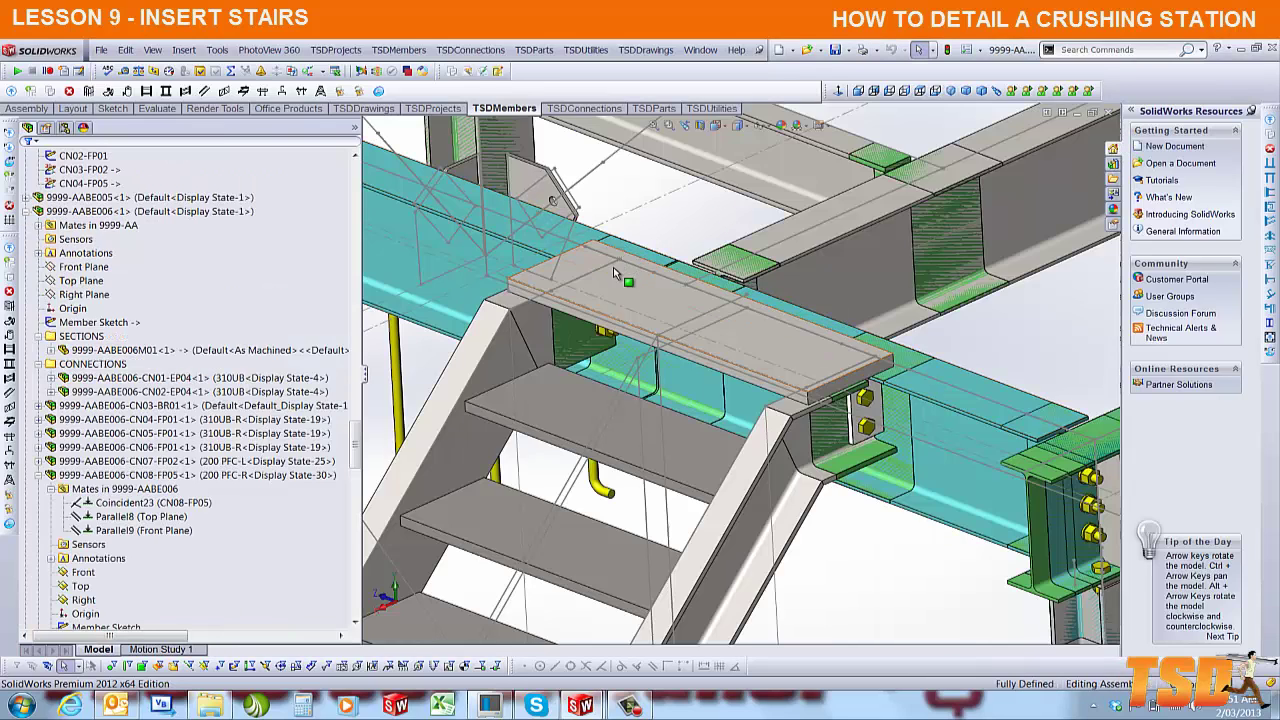
- Open the drawing of beam 9999-AABE006 and hide the excluded components in its drawing views
click(970, 474)
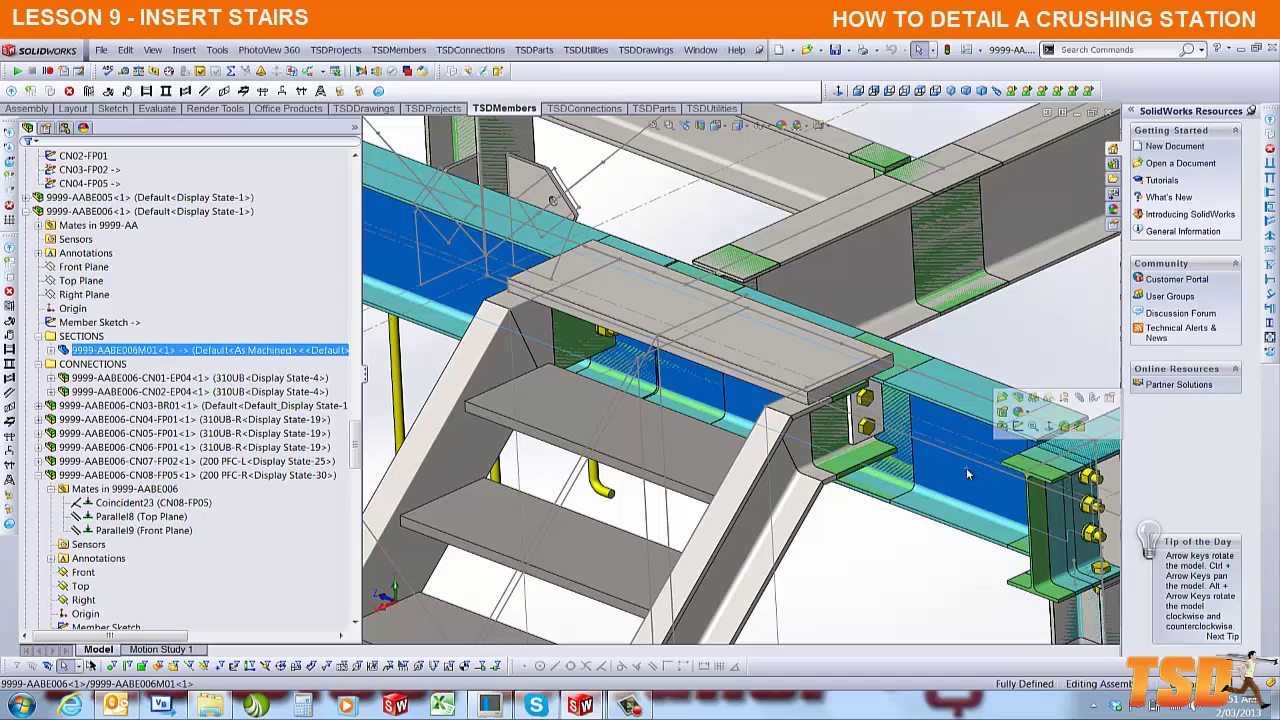
right_click(101, 212)
click(140, 311)
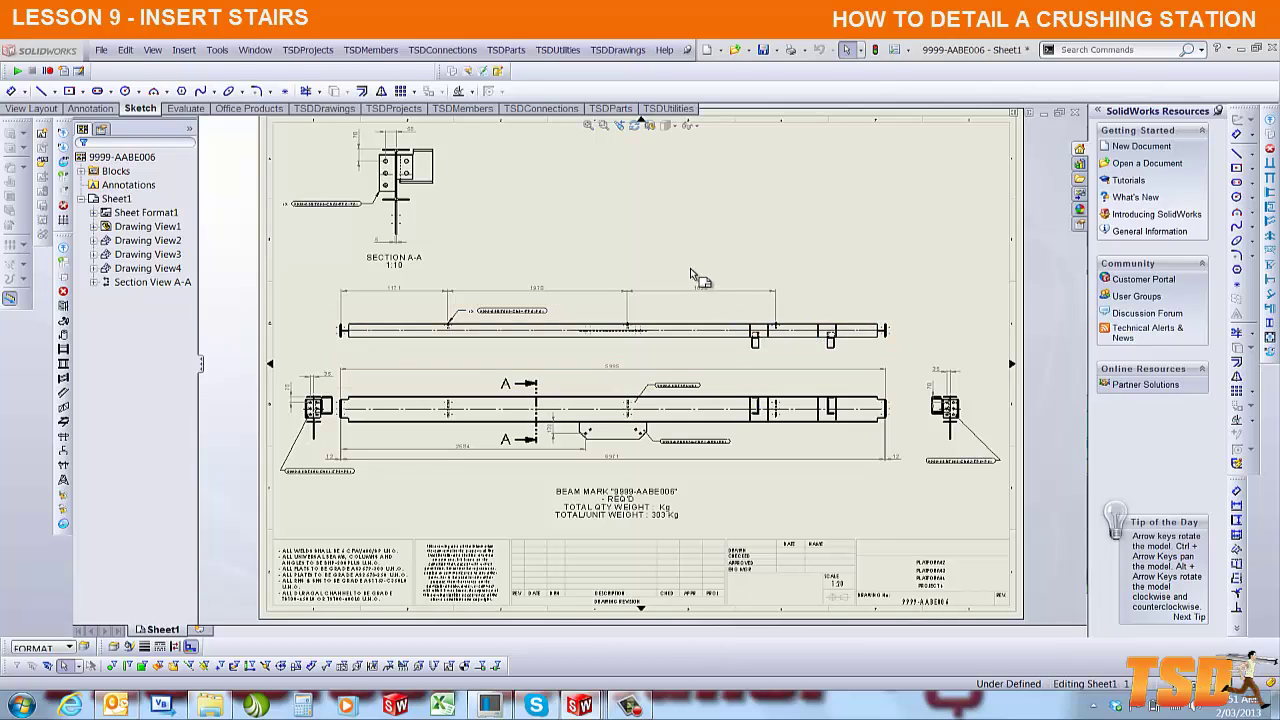
click(558, 50)
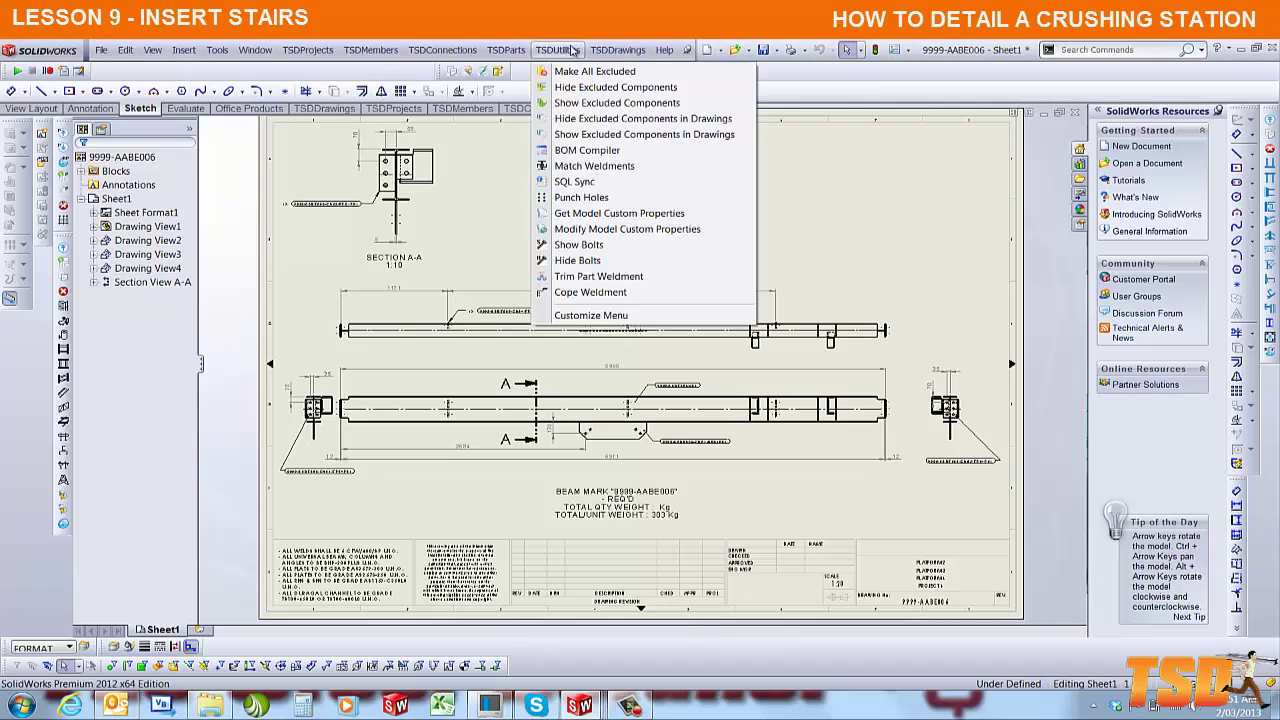
click(643, 124)
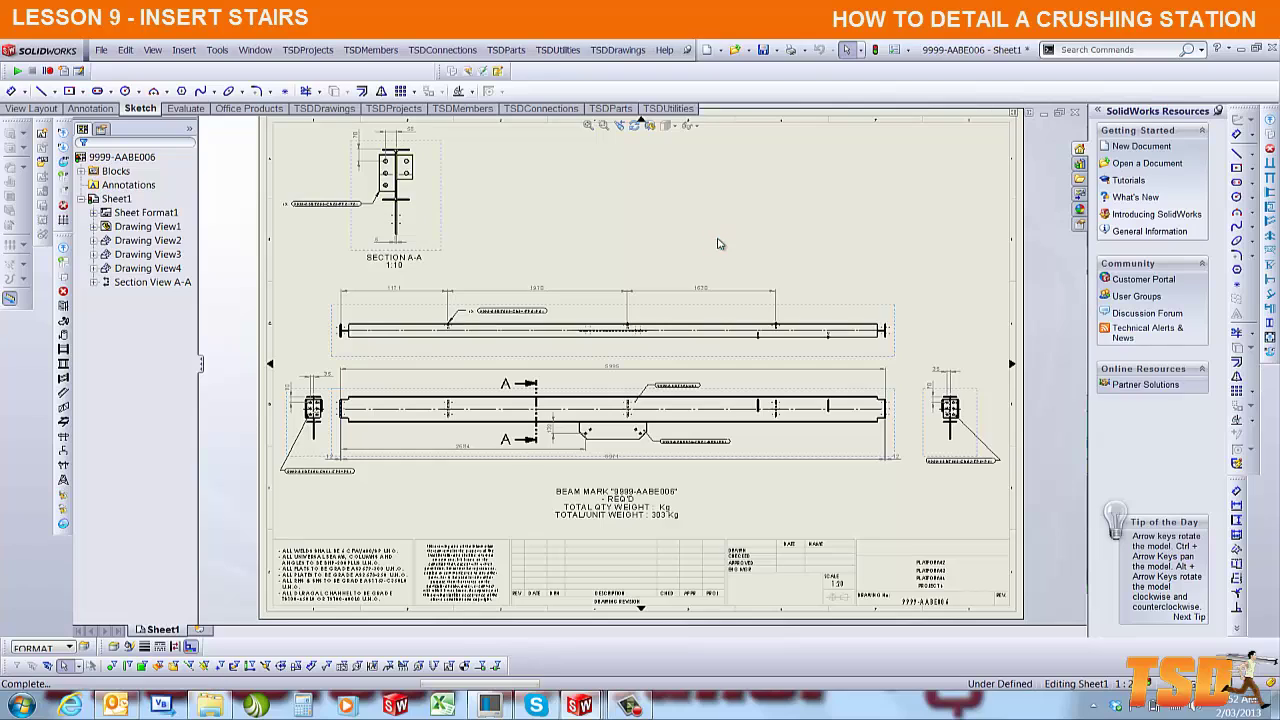
click(718, 244)
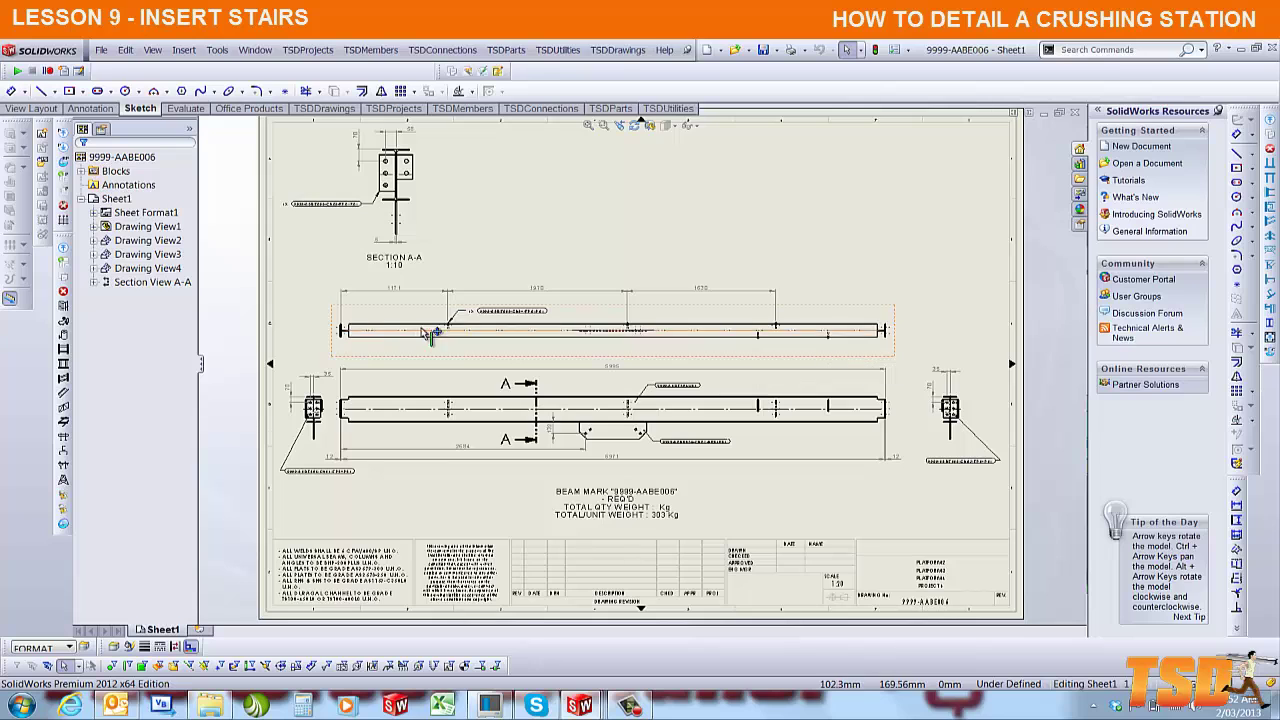
- Dimension the distance from the beam's left end to the first stair fin plate in the plan view
click(10, 91)
scroll(438, 332, down, 8)
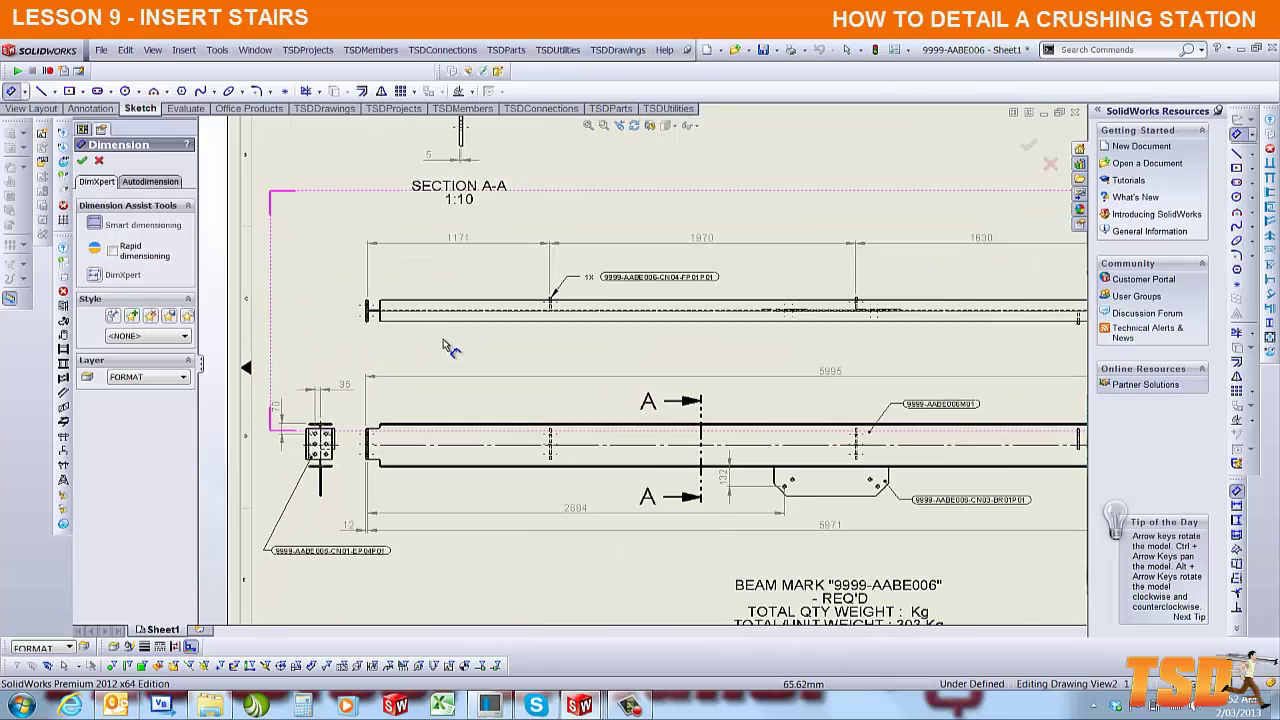
scroll(430, 307, down, 1)
click(396, 338)
scroll(808, 360, up, 5)
scroll(824, 365, up, 3)
middle_drag(986, 351, 578, 336)
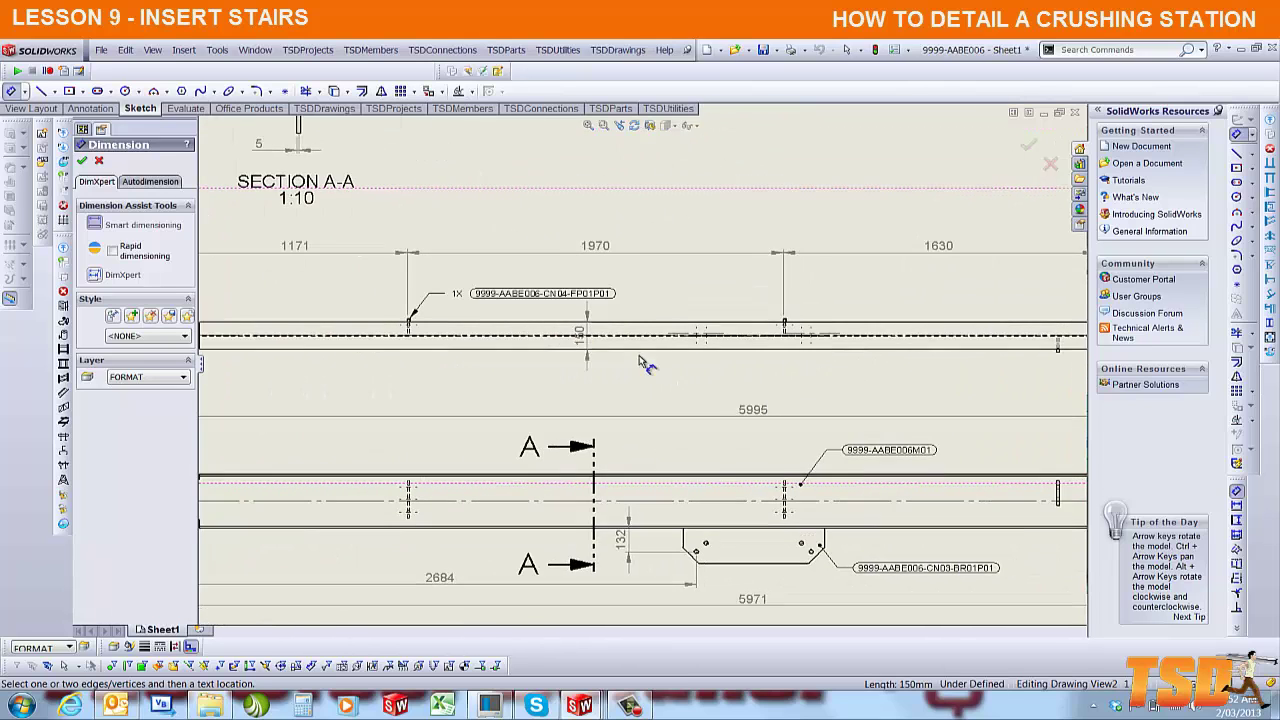
scroll(862, 338, down, 1)
middle_drag(978, 340, 736, 337)
scroll(829, 337, down, 5)
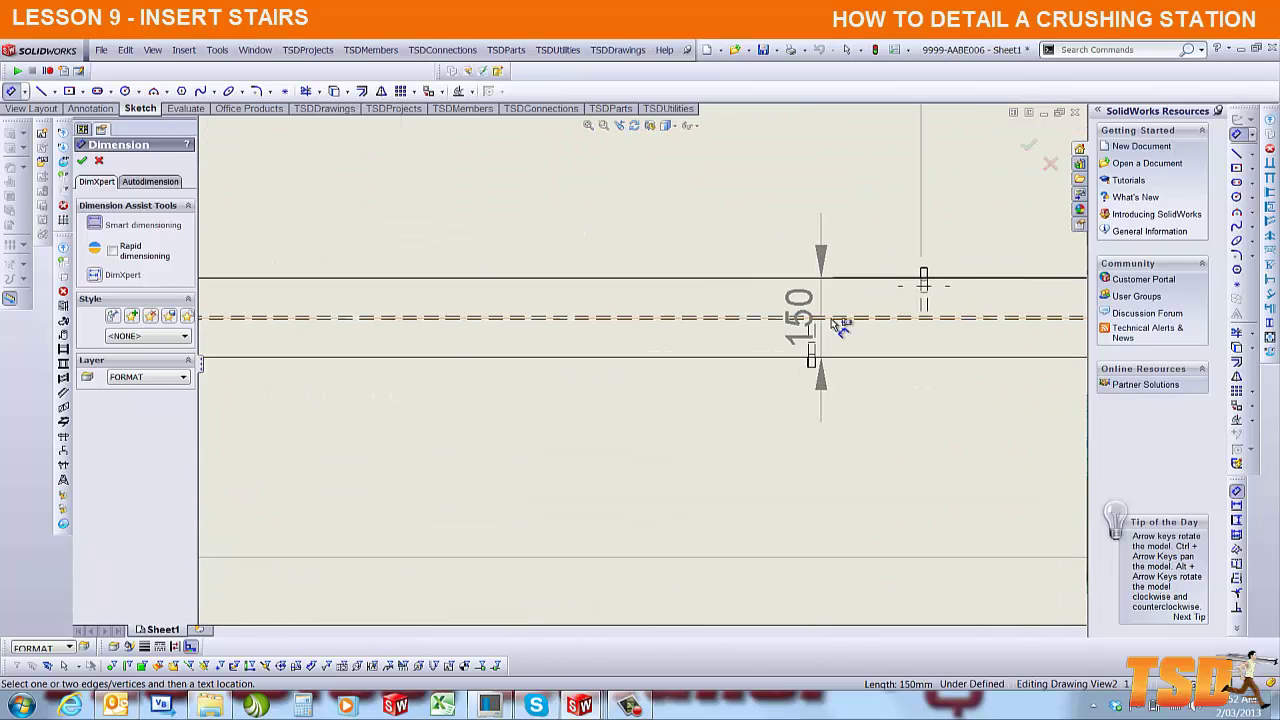
click(810, 345)
scroll(625, 367, up, 2)
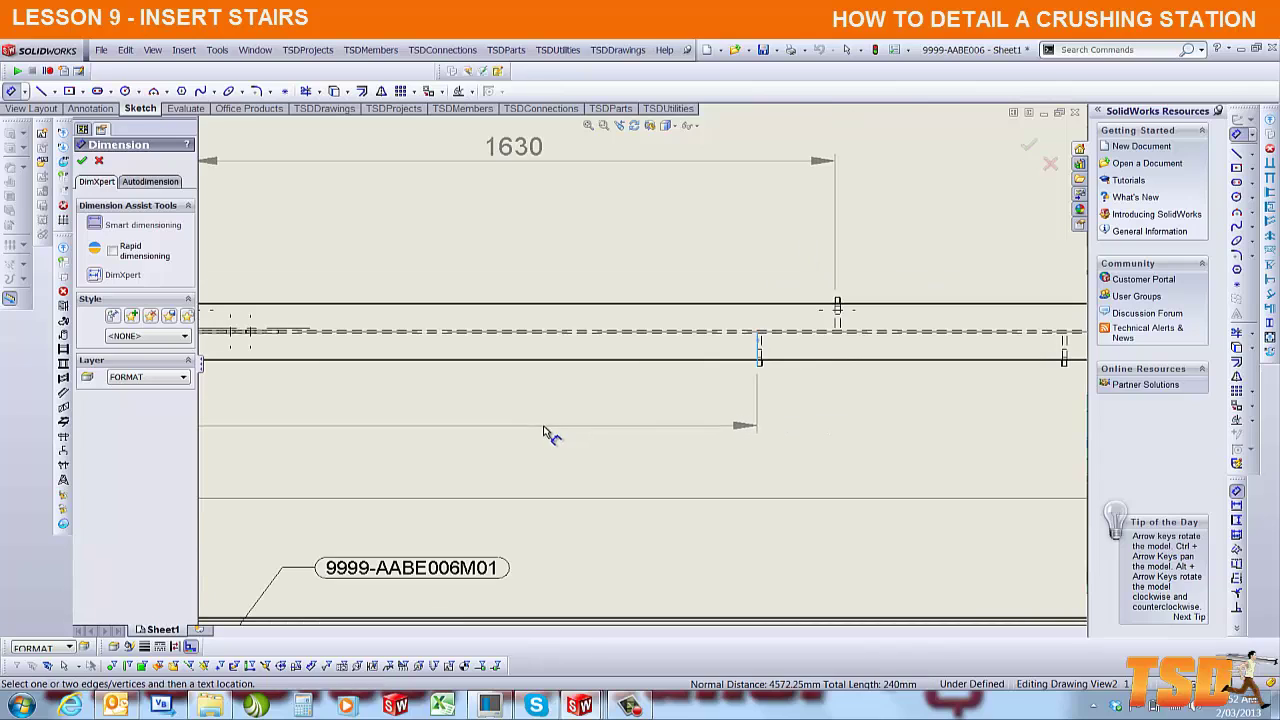
click(546, 429)
- Dimension the spacing between the two stair fin plates in the plan view, in line with the previous dimension
middle_drag(846, 386, 545, 383)
scroll(490, 360, down, 2)
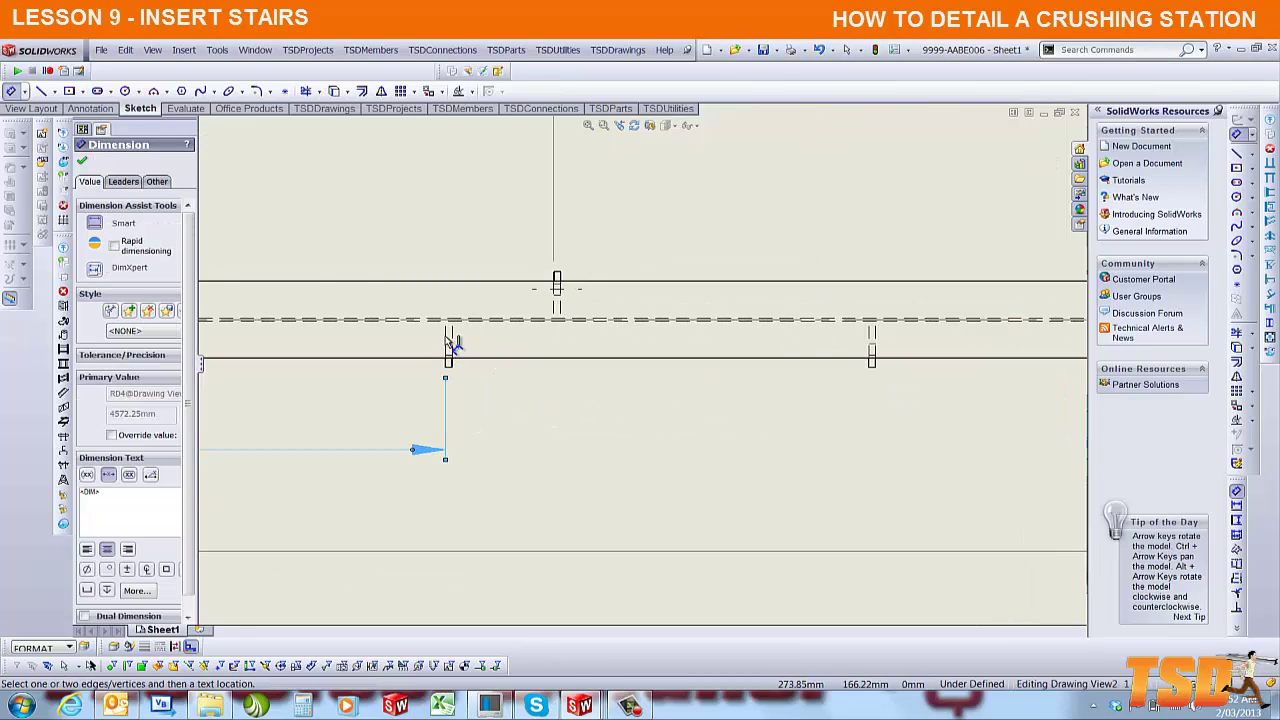
click(449, 342)
click(871, 345)
click(680, 455)
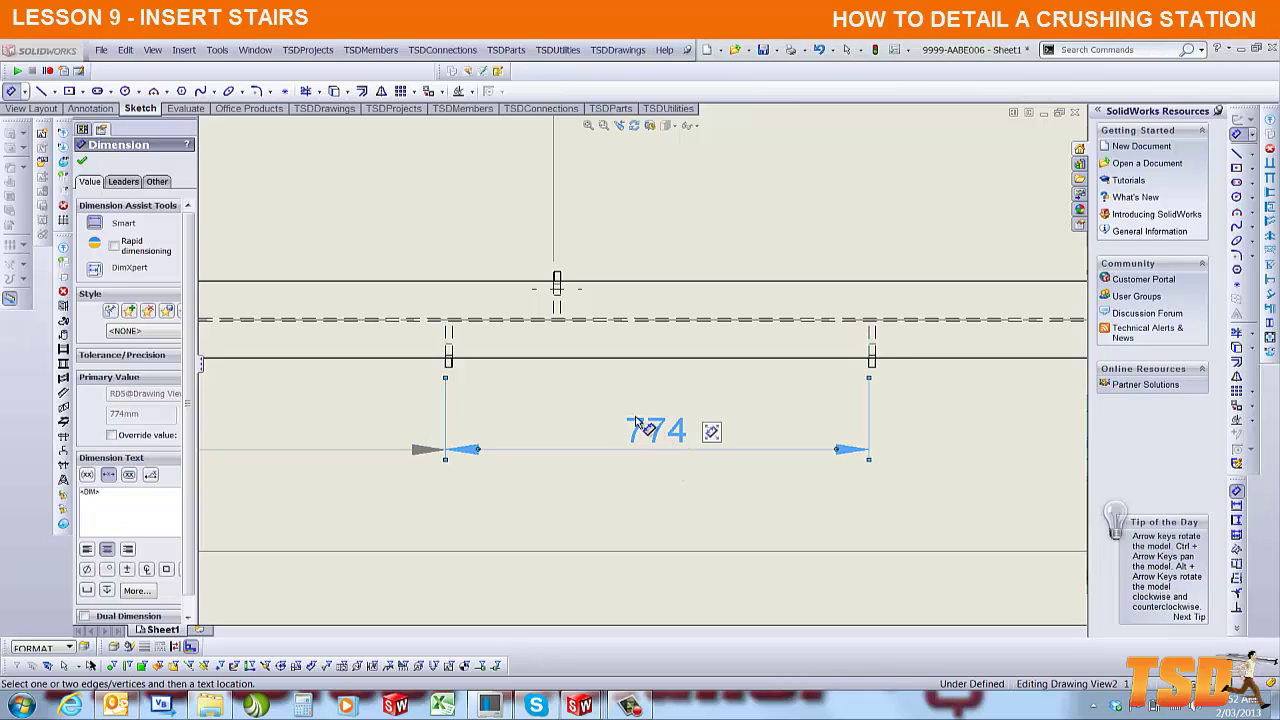
key(Escape)
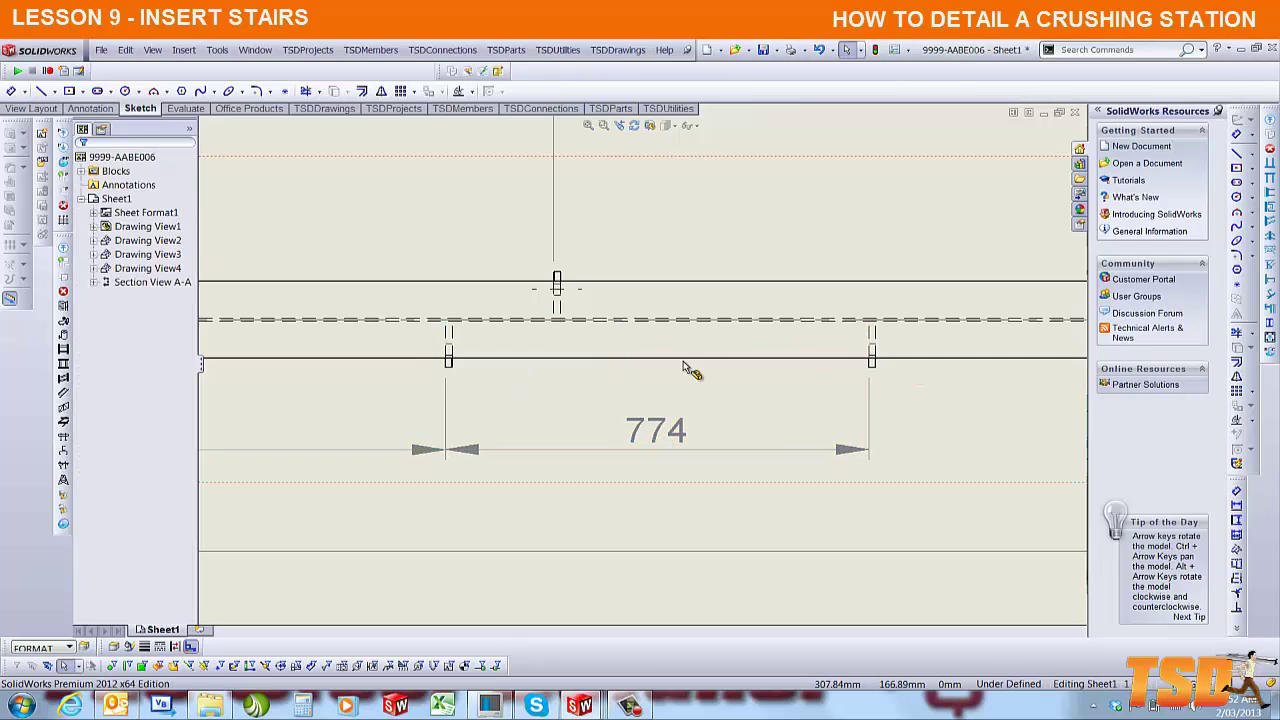
- Add centerlines through the bolt holes of both stair fin plates in the plan view
scroll(462, 340, down, 1)
scroll(410, 322, down, 2)
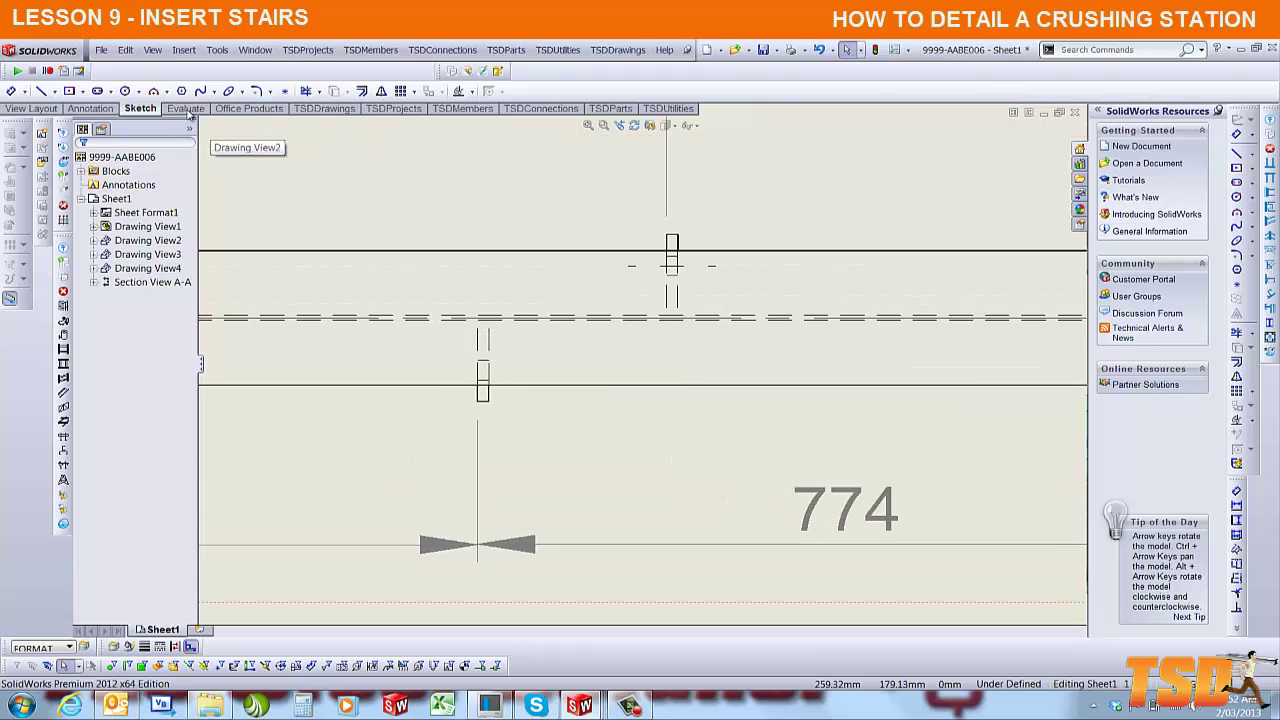
click(90, 108)
scroll(514, 351, down, 2)
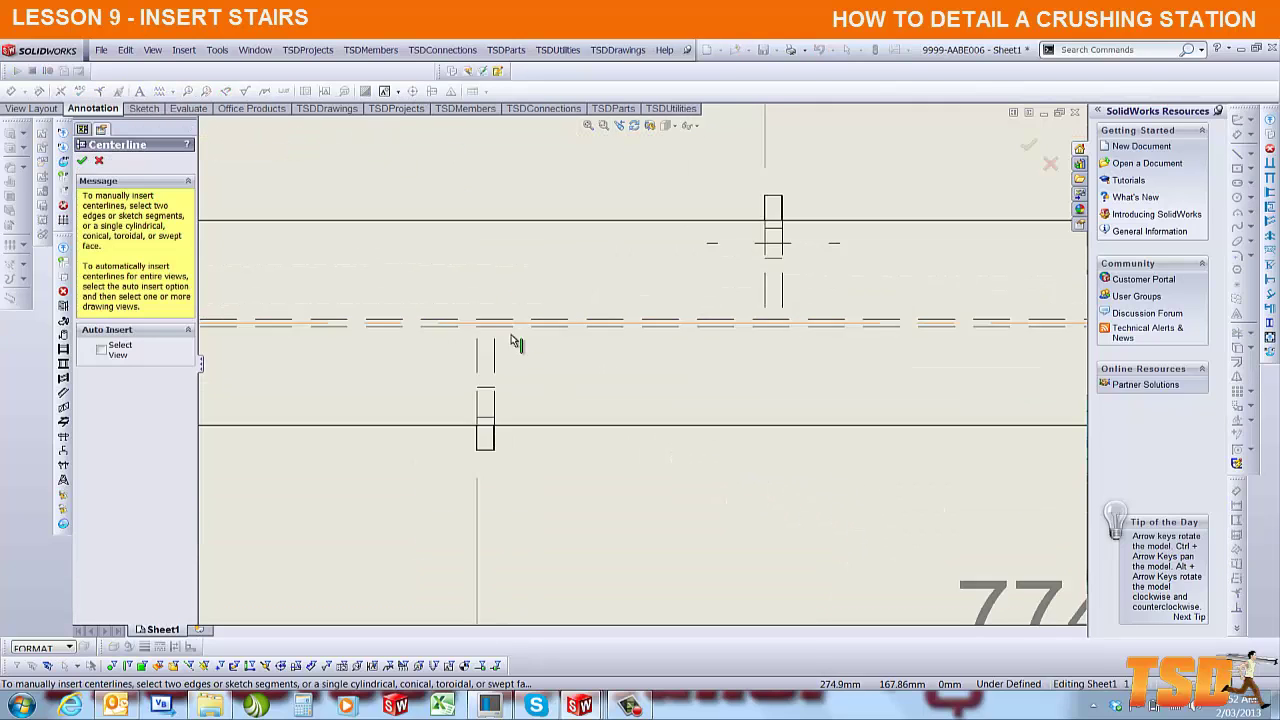
scroll(503, 414, down, 1)
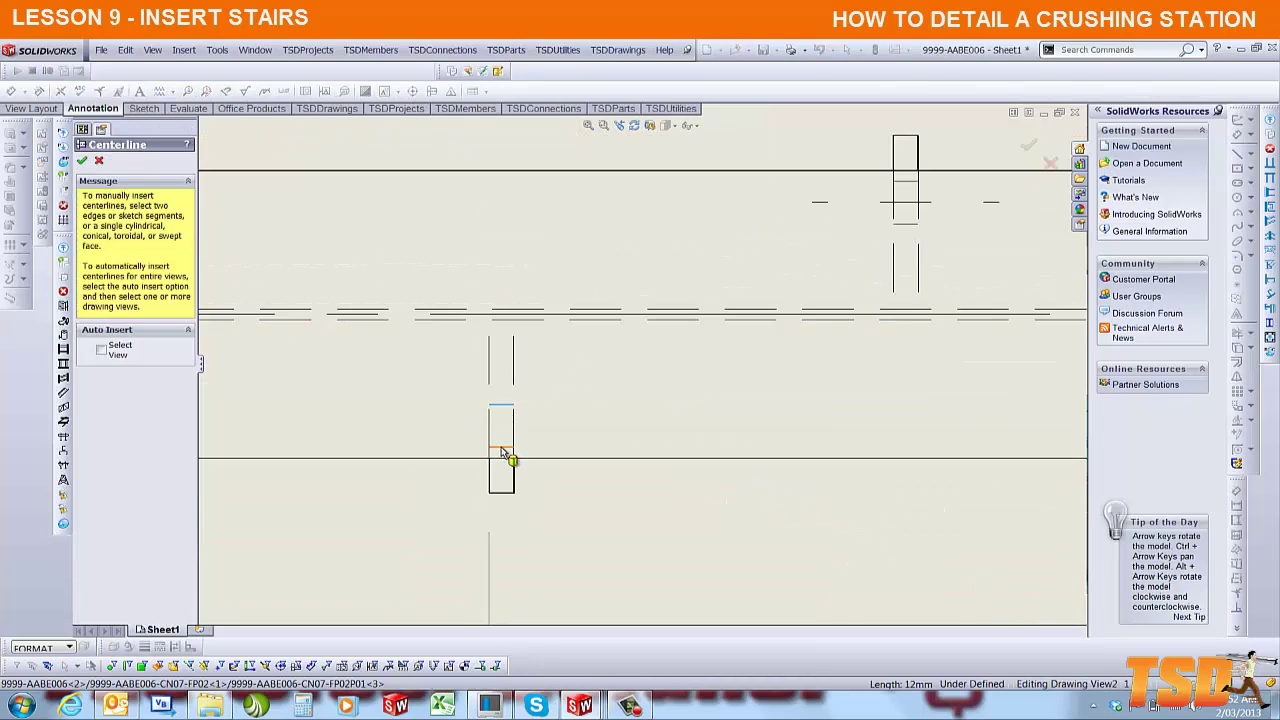
click(501, 448)
scroll(808, 448, up, 7)
scroll(1051, 429, down, 5)
scroll(980, 363, down, 1)
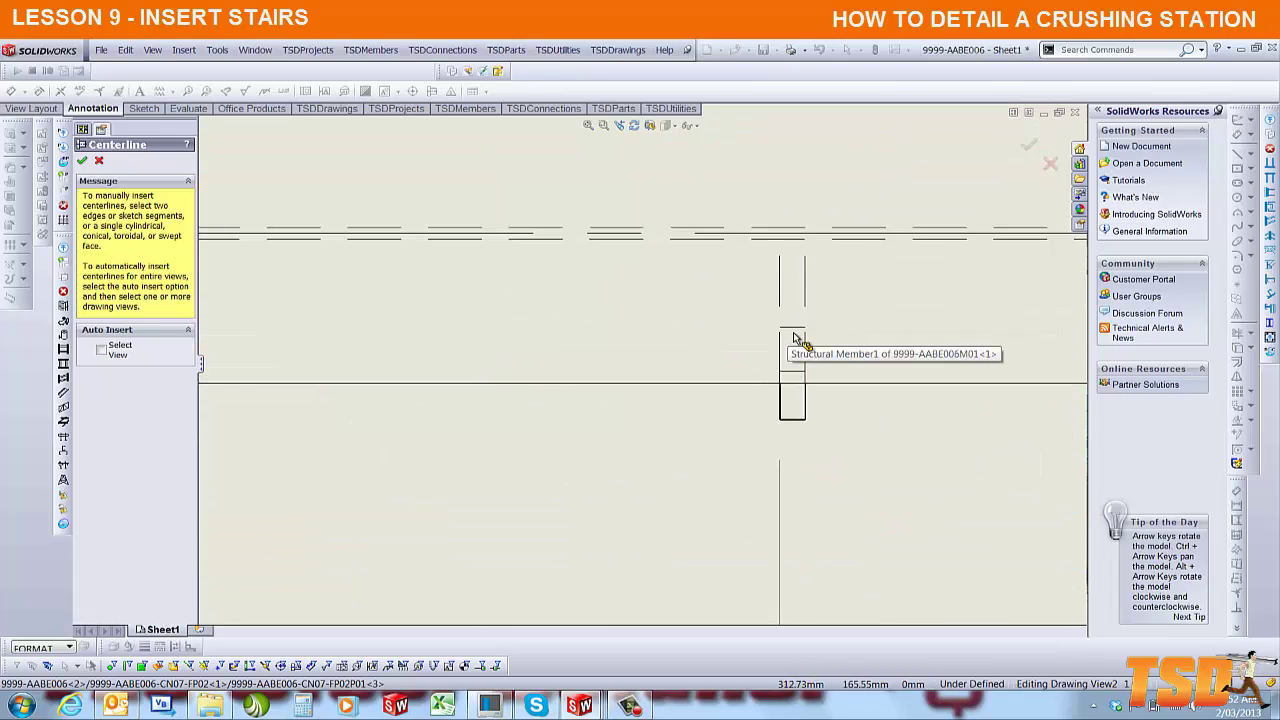
click(795, 331)
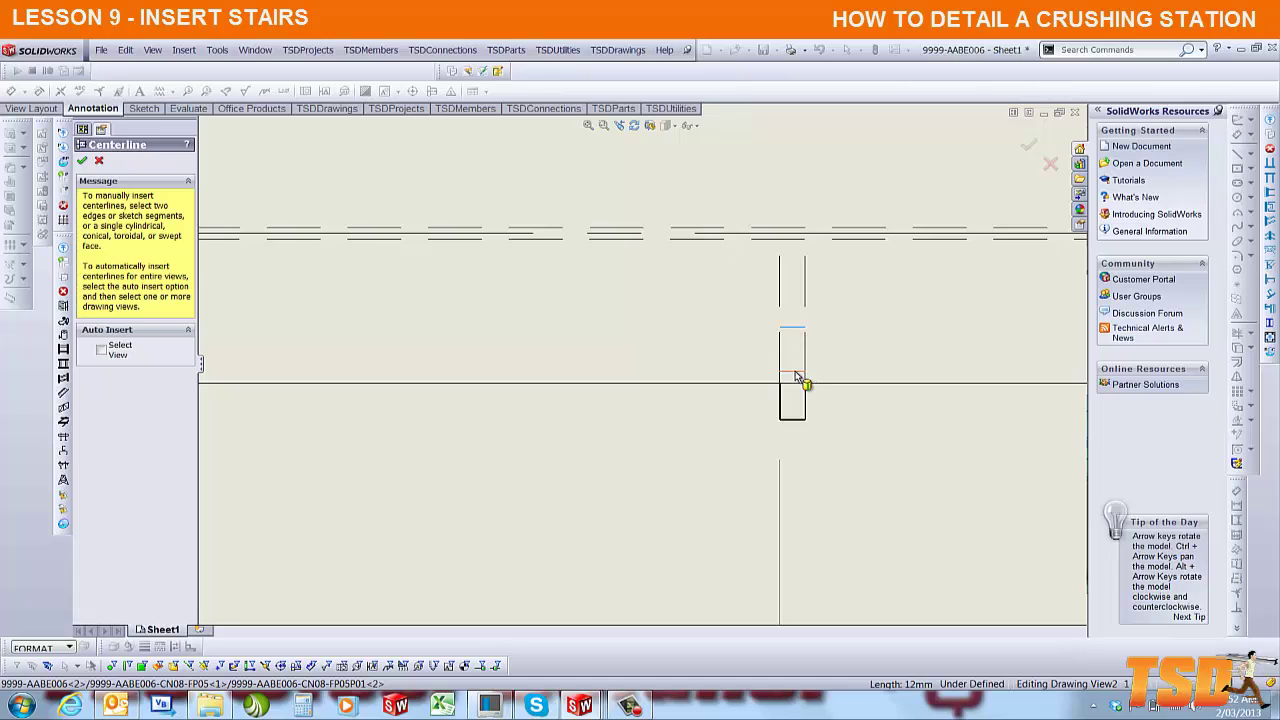
scroll(682, 330, up, 5)
key(Escape)
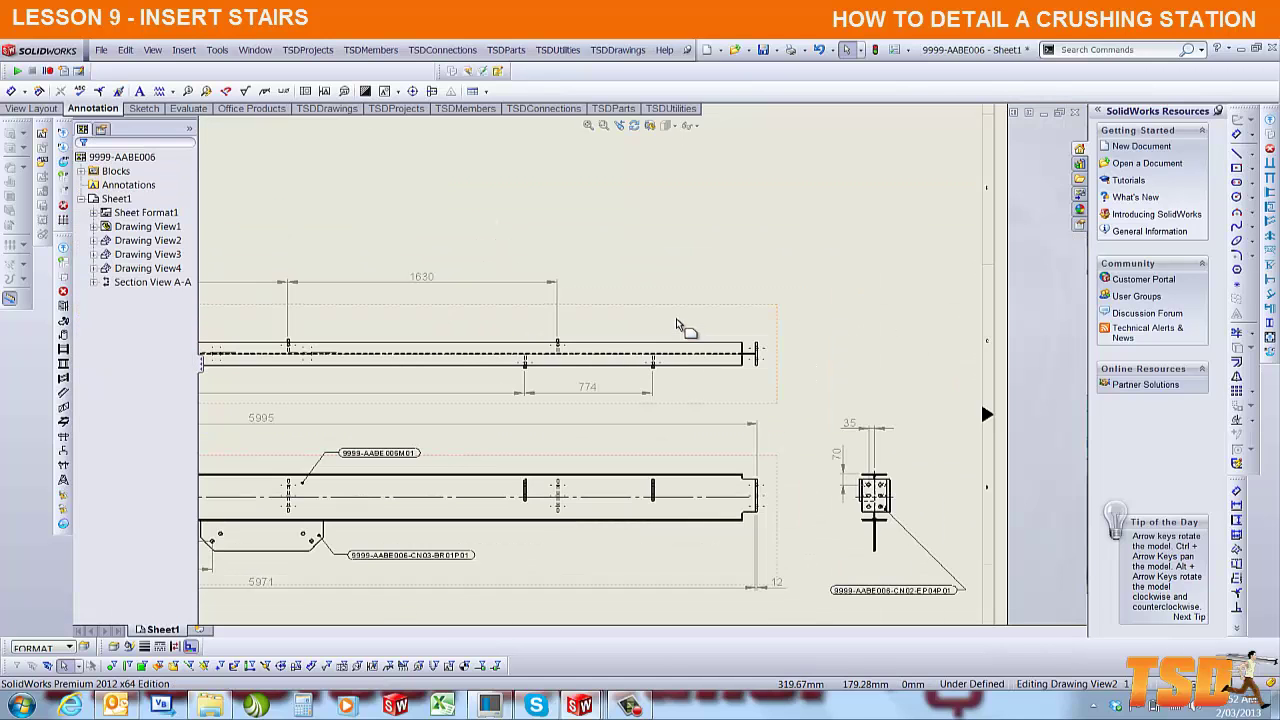
- Label the second stair fin plate in the plan view with a copied file-name balloon, including its quantity
middle_drag(400, 440, 512, 408)
click(512, 408)
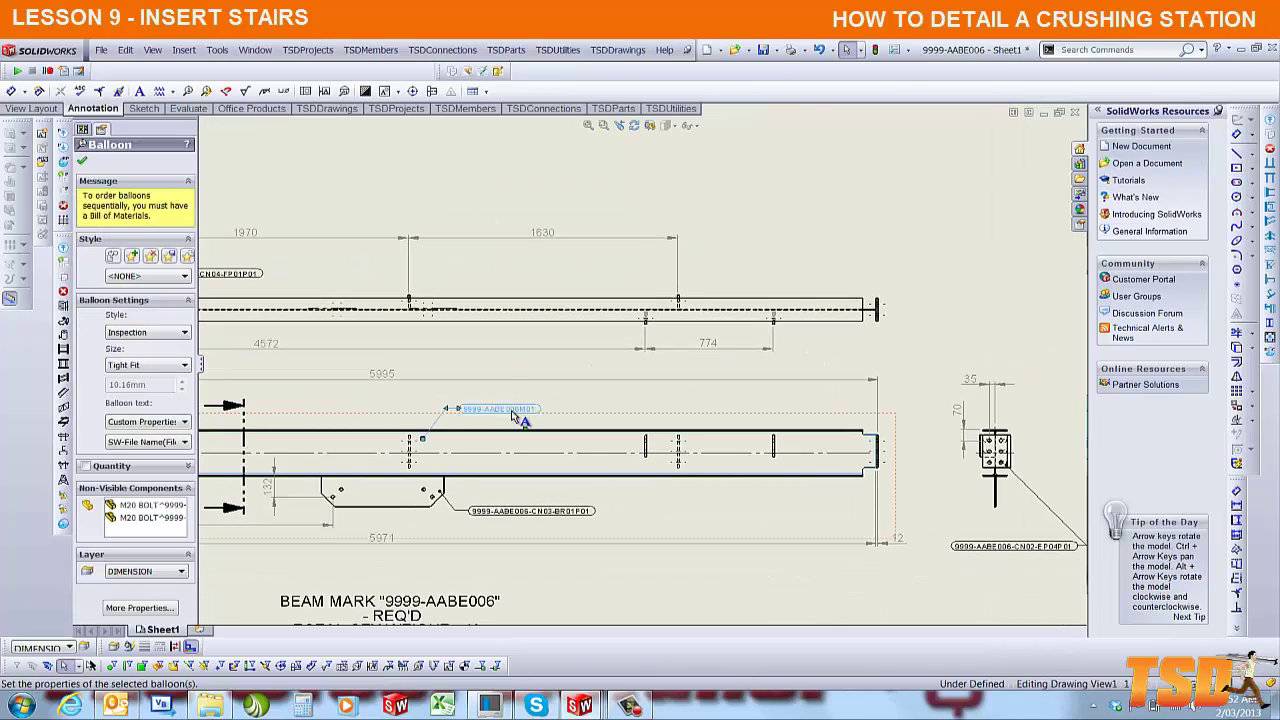
scroll(745, 377, down, 5)
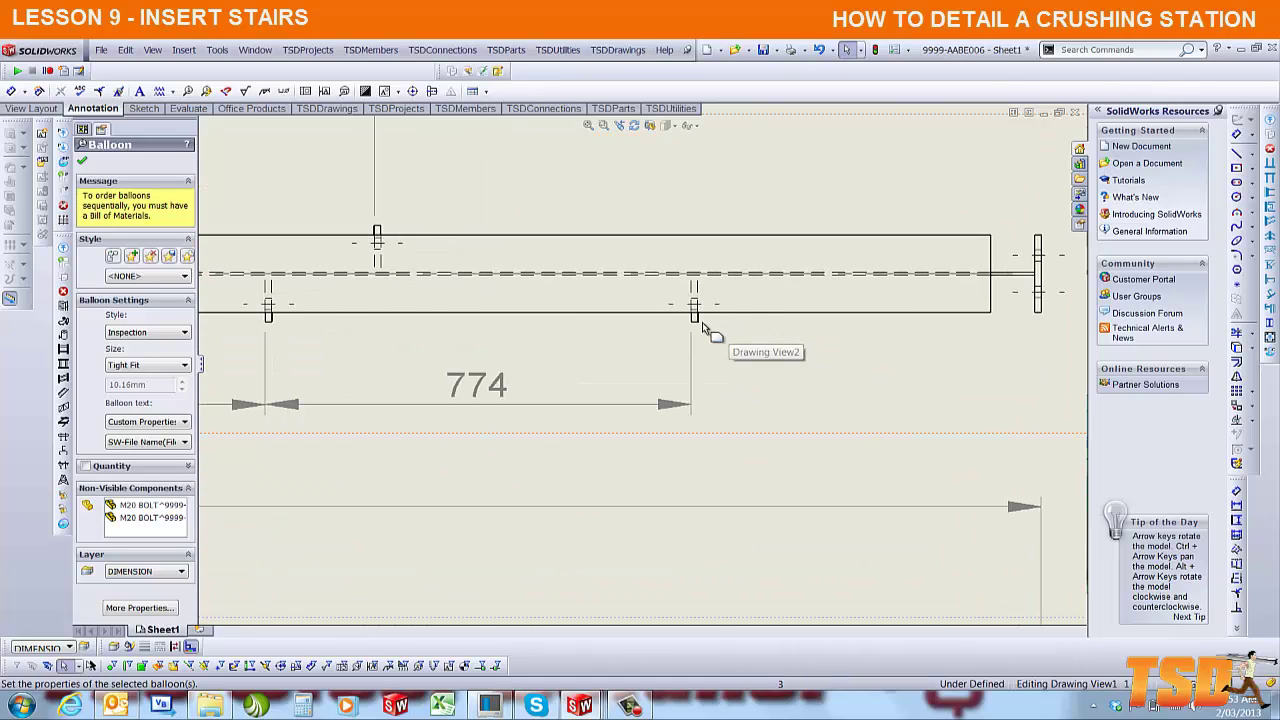
click(700, 323)
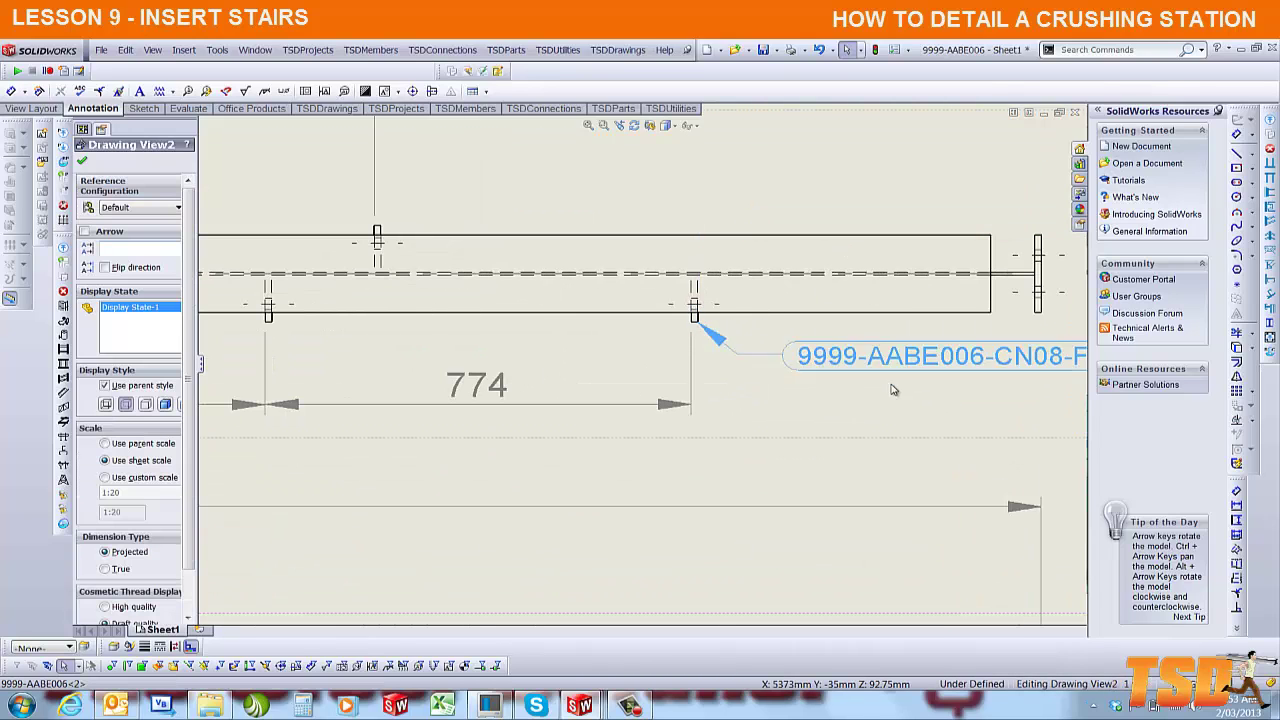
click(902, 388)
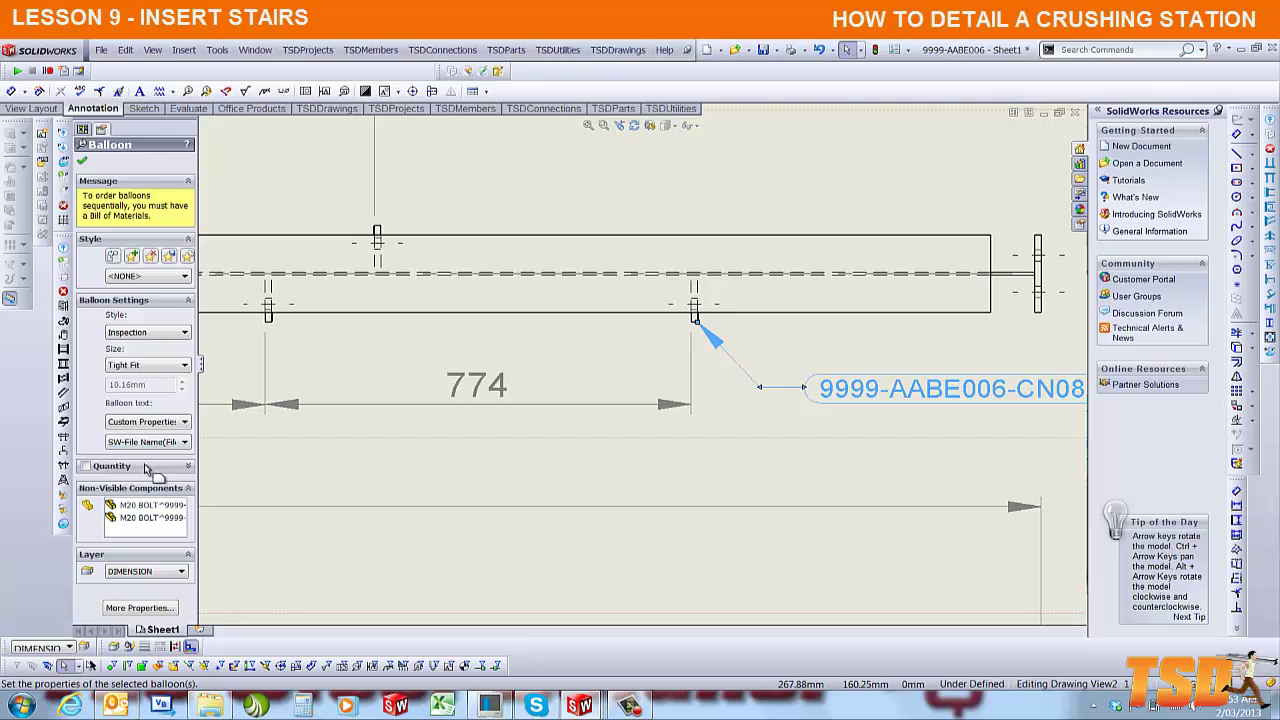
click(126, 468)
drag(909, 406, 975, 400)
key(Escape)
scroll(785, 378, up, 5)
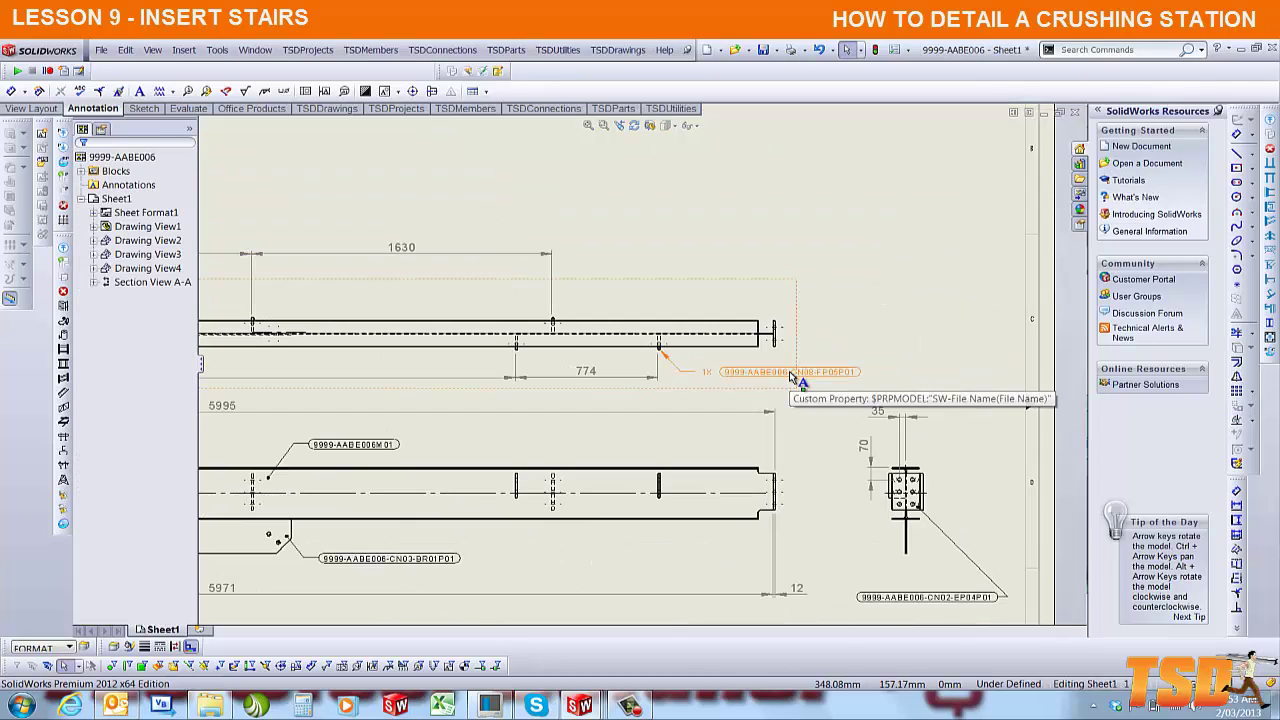
- Examine Section A-A and how far its section depth extends along the beam in the elevation view
mouse_move(386, 286)
middle_down()
mouse_move(743, 320)
mouse_move(760, 336)
middle_up()
key(z)
key(z)
mouse_move(456, 215)
middle_down()
mouse_move(626, 323)
mouse_move(662, 362)
middle_up()
scroll(498, 281, down, 3)
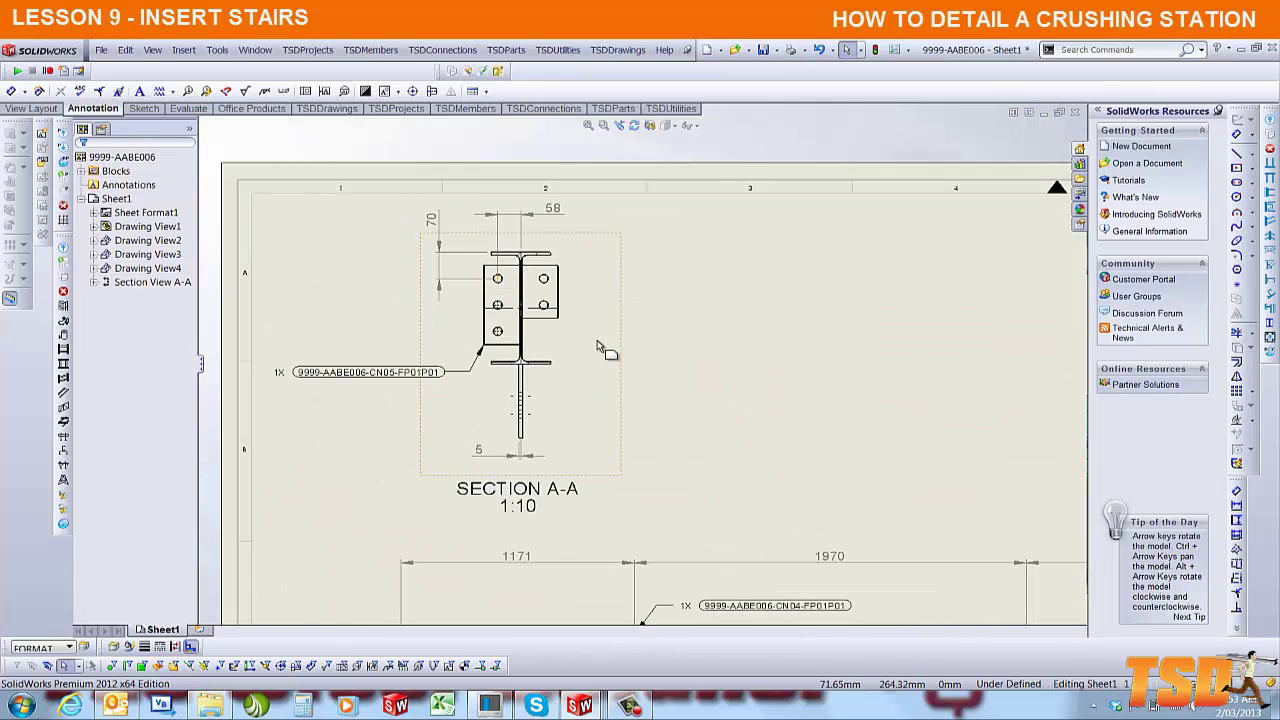
scroll(803, 457, up, 2)
middle_drag(830, 427, 634, 268)
scroll(640, 280, up, 1)
scroll(648, 291, down, 1)
click(547, 458)
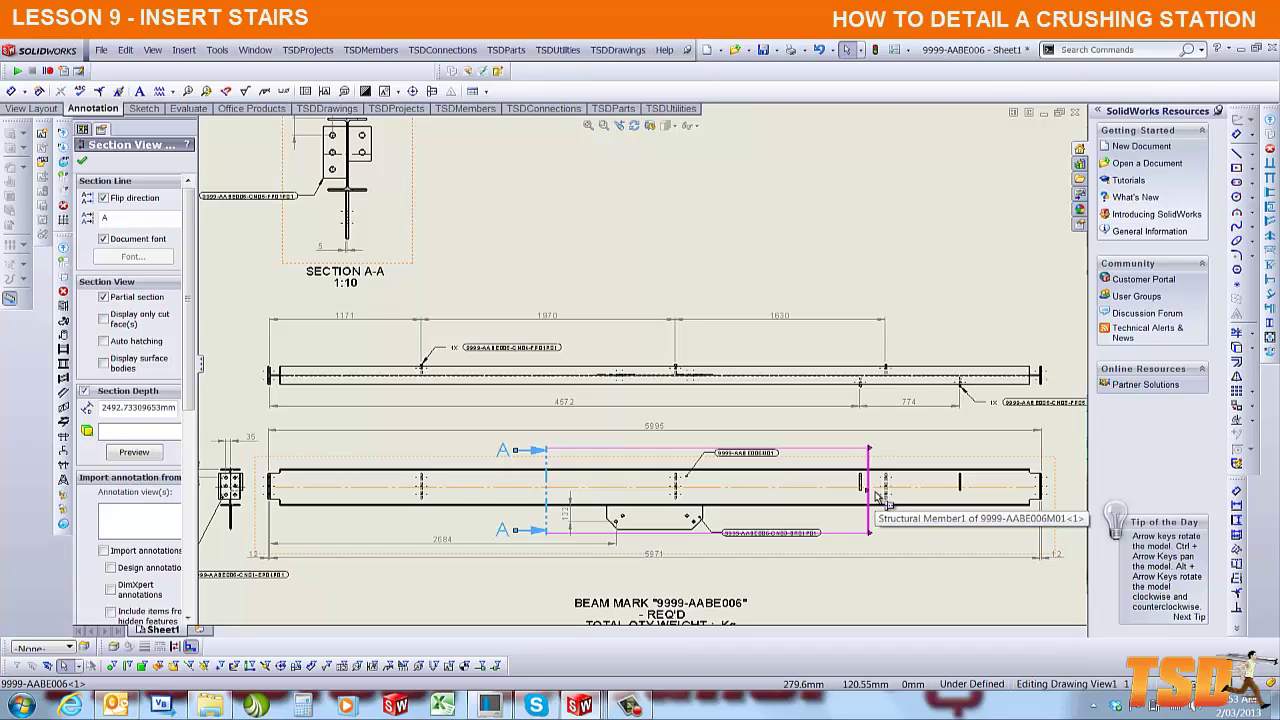
- Dimension the vertical distance from the beam's top flange to the stair fin plate's upper hole in Section A-A
mouse_move(648, 257)
middle_down()
mouse_move(808, 364)
mouse_move(895, 458)
middle_up()
scroll(670, 329, down, 3)
scroll(563, 293, down, 1)
click(754, 340)
right_drag(752, 334, 748, 276)
click(548, 366)
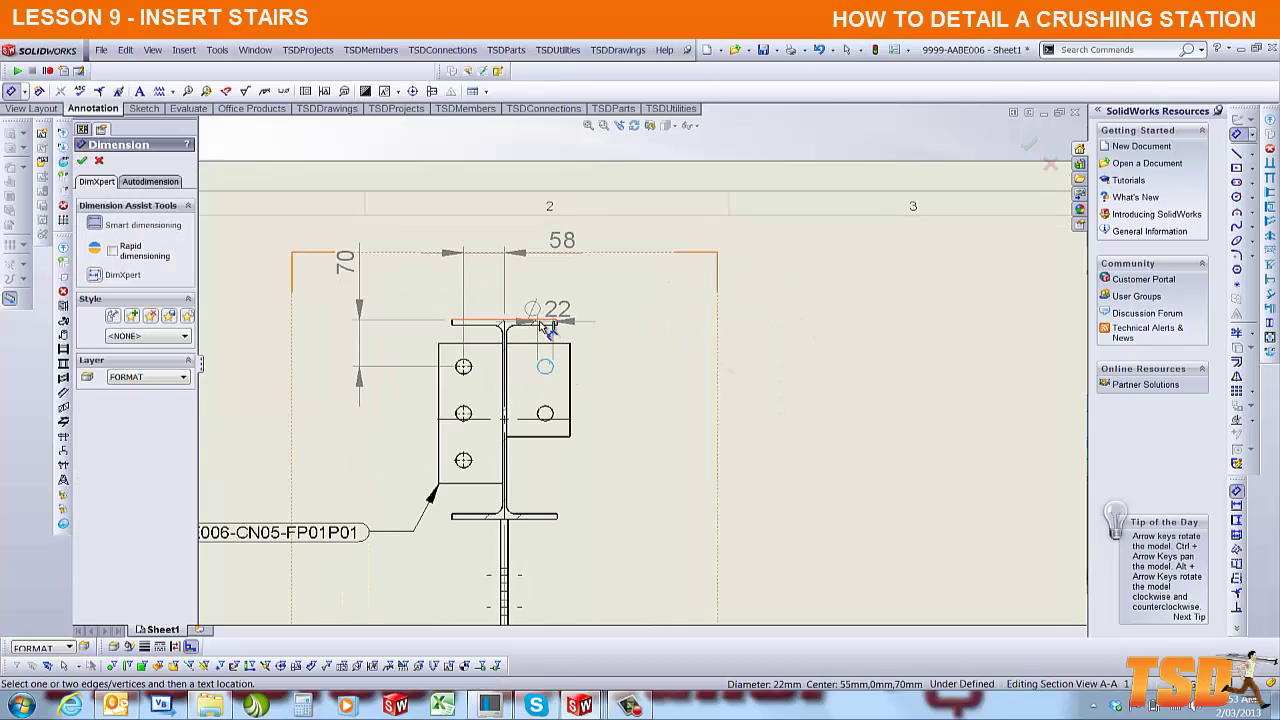
click(525, 321)
click(688, 265)
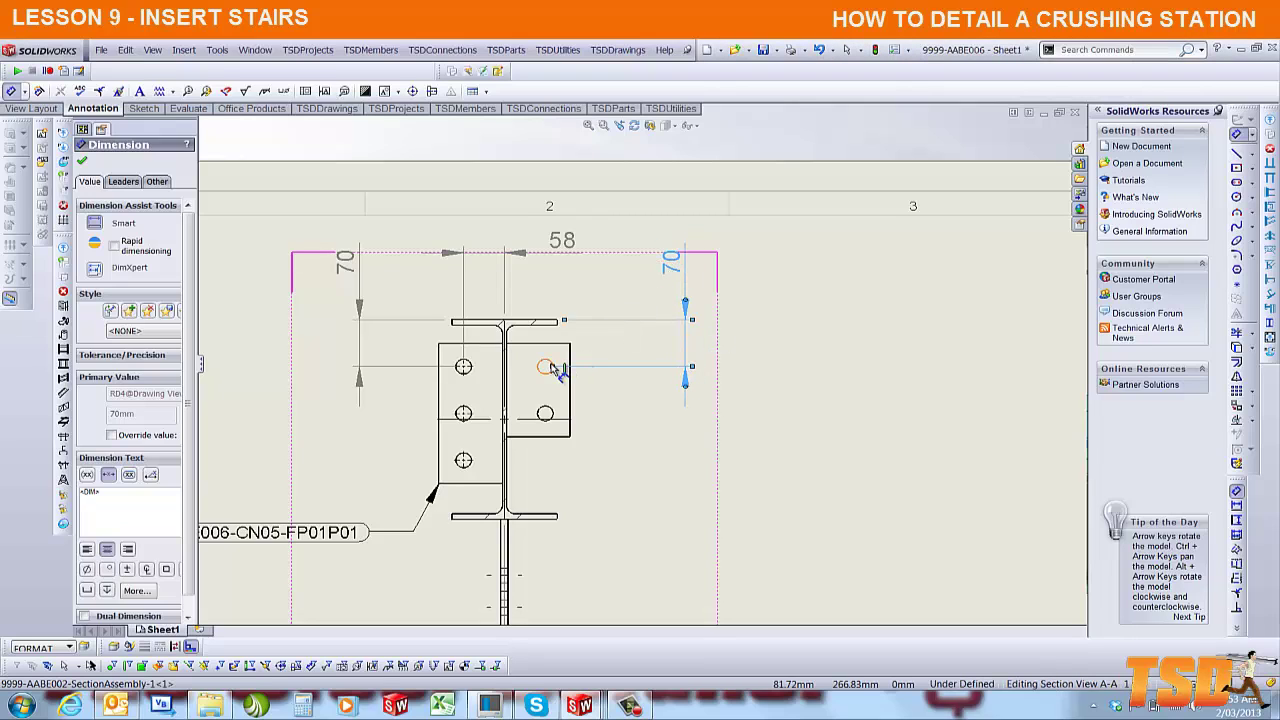
- Dimension the horizontal distance from the beam web to the stair fin plate's upper hole in Section A-A
click(553, 368)
click(506, 364)
click(598, 293)
key(Escape)
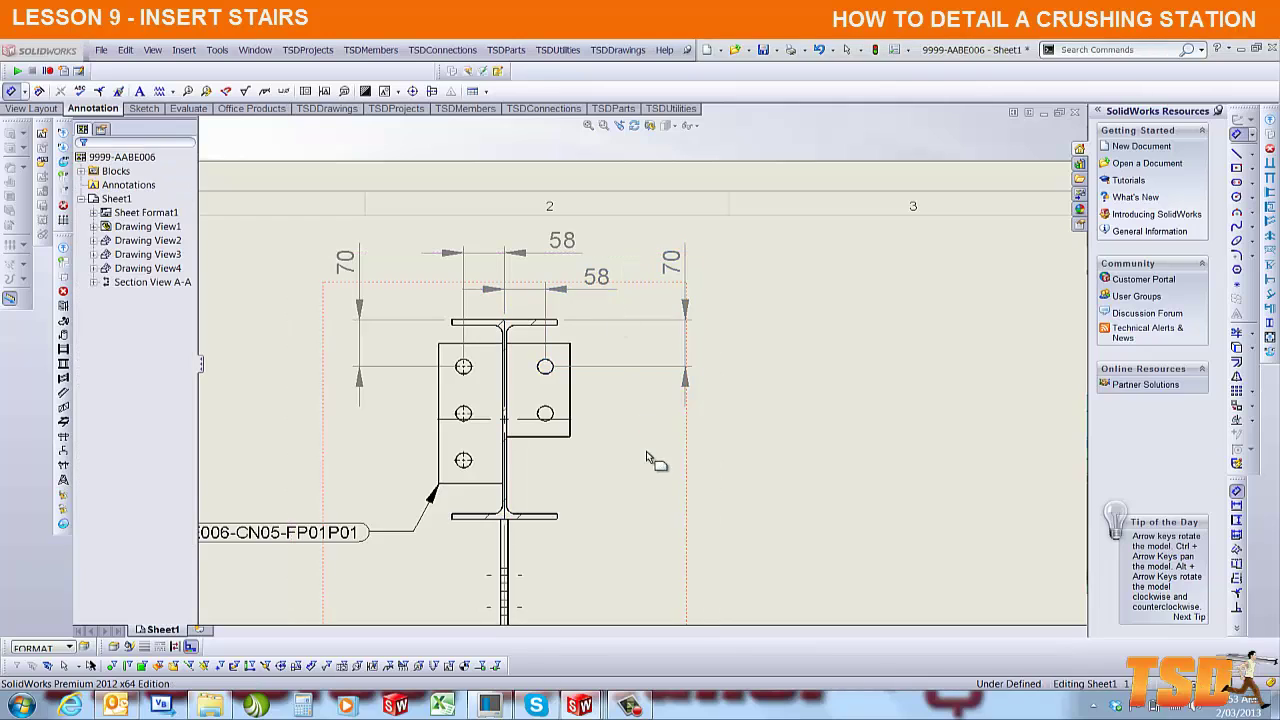
- Add center marks to both holes of the stair fin plate in Section A-A
scroll(654, 463, up, 2)
scroll(640, 520, down, 2)
click(412, 91)
click(548, 312)
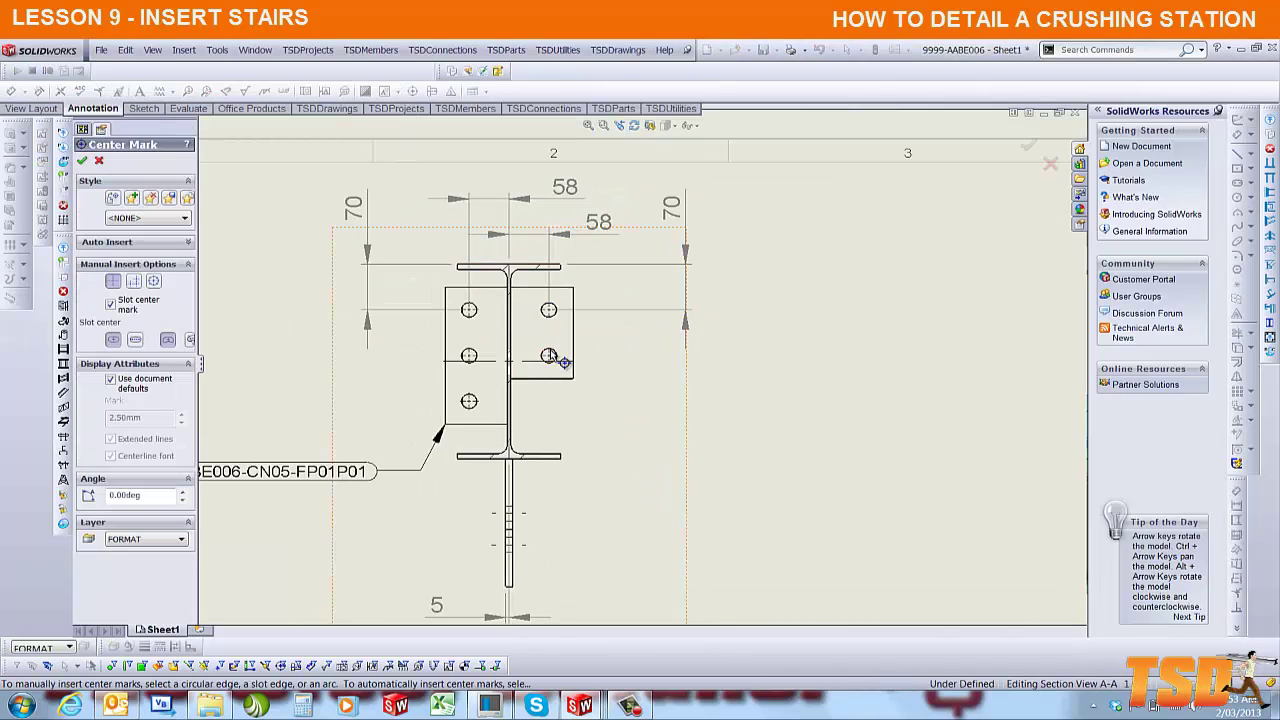
key(Escape)
- Copy the existing fin plate balloon with quantity onto the stair fin plate in Section A-A and place it beside the plate
scroll(455, 421, up, 3)
click(419, 418)
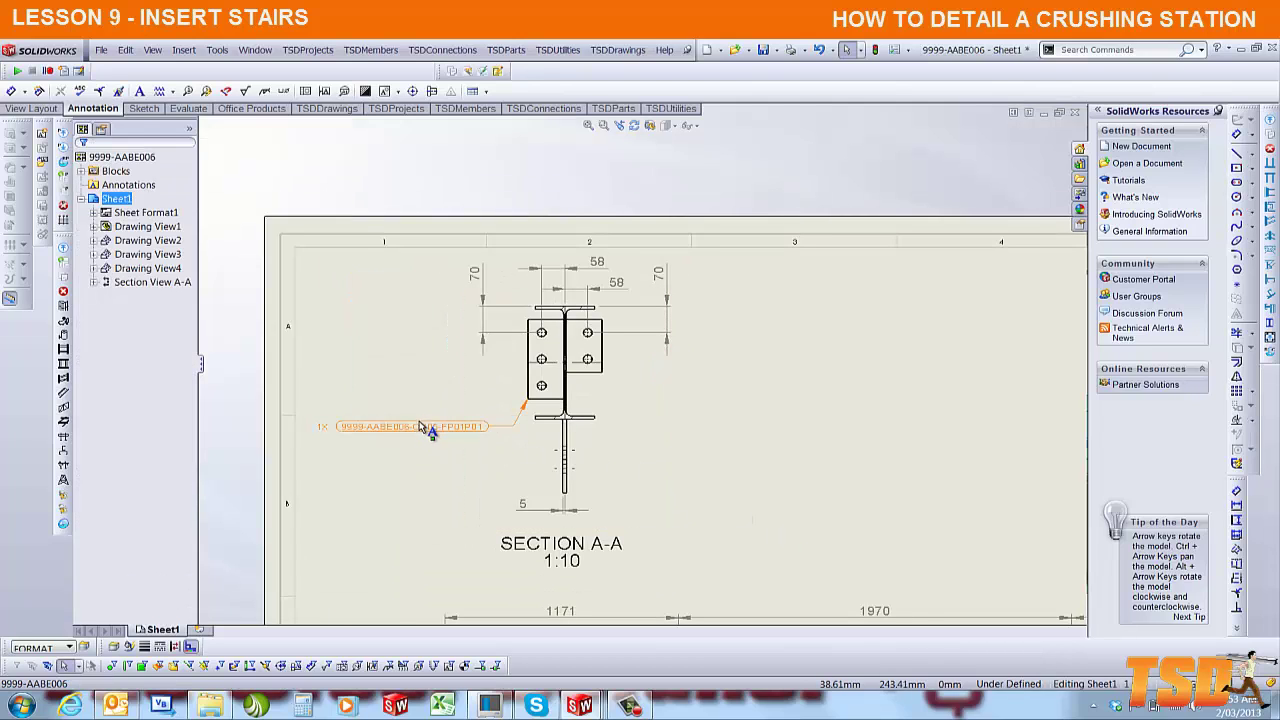
click(602, 371)
key(ctrl+v)
mouse_move(563, 403)
mouse_down()
mouse_move(823, 434)
mouse_move(674, 400)
mouse_up()
click(805, 461)
scroll(812, 463, up, 4)
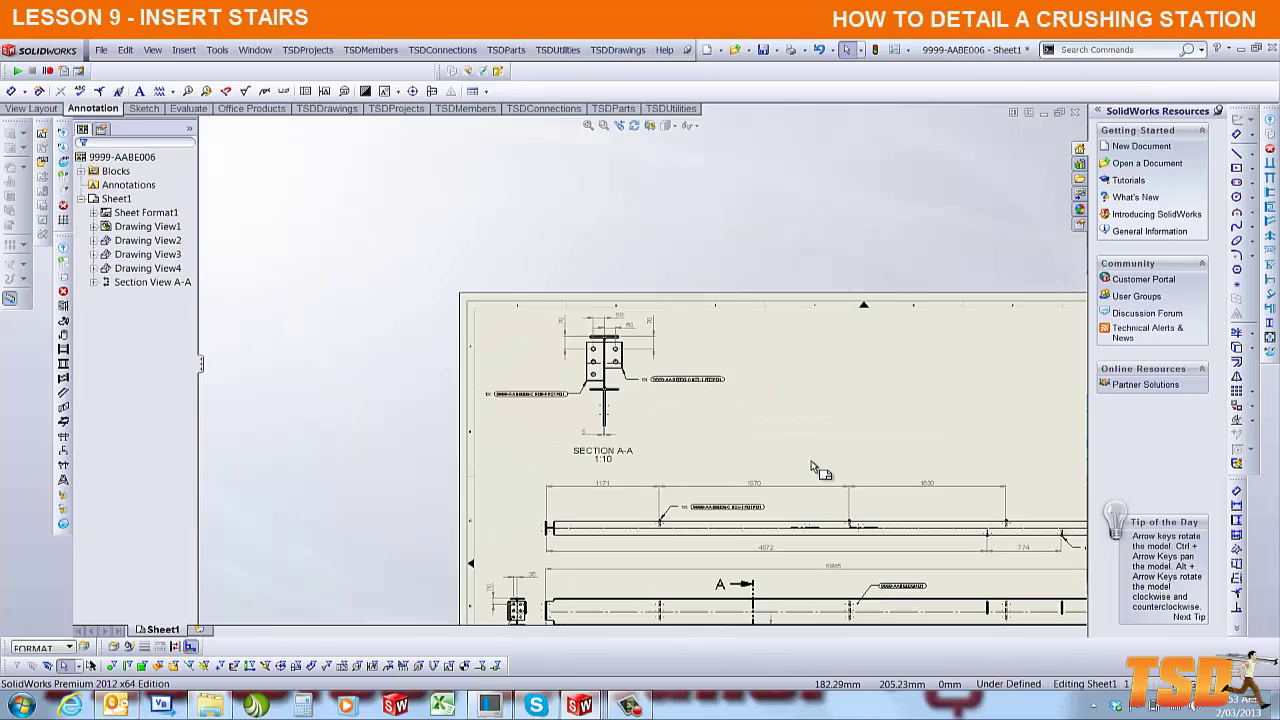
- Add centerlines through the bolt holes of both stair fin plates in the front elevation view
middle_drag(812, 463, 636, 226)
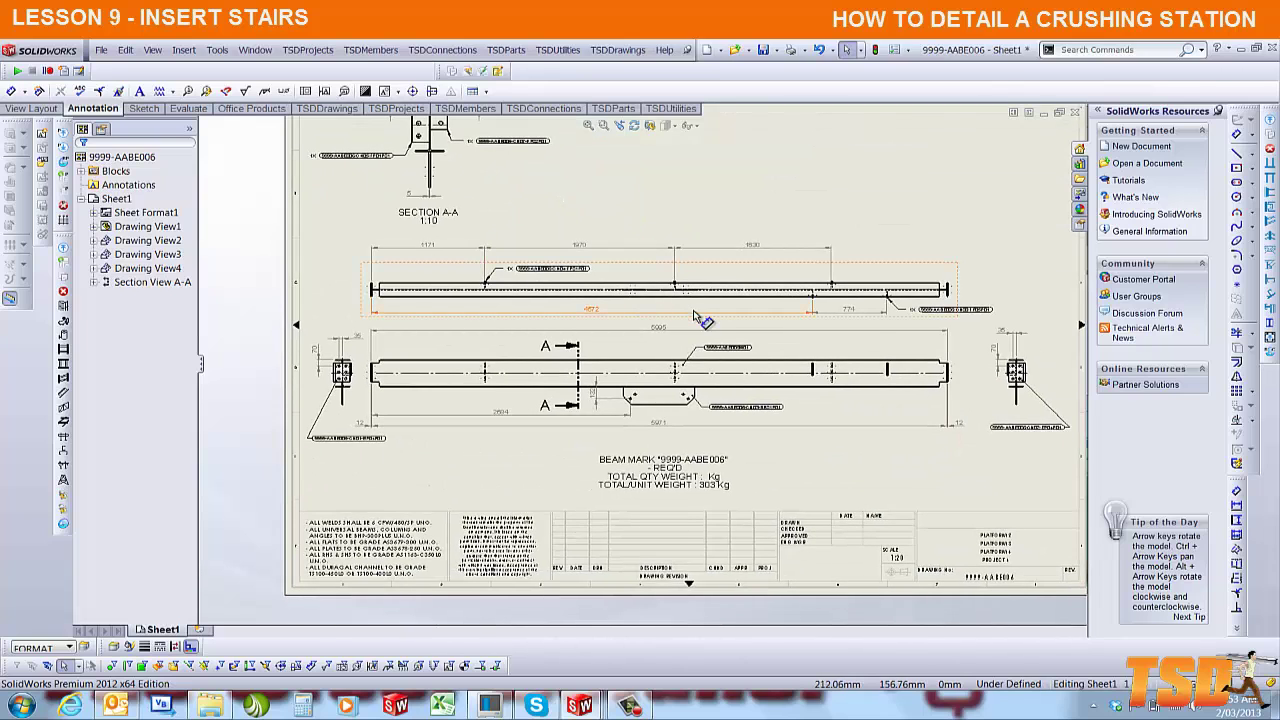
scroll(661, 365, down, 3)
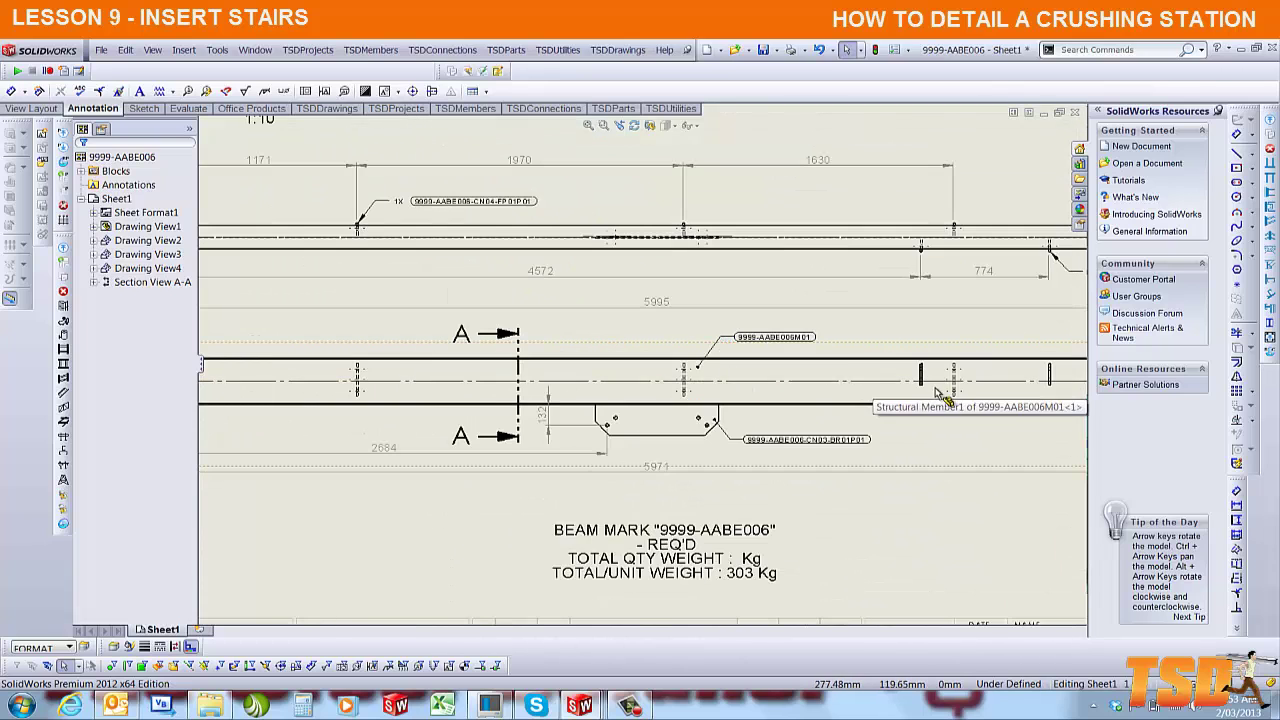
scroll(930, 388, down, 6)
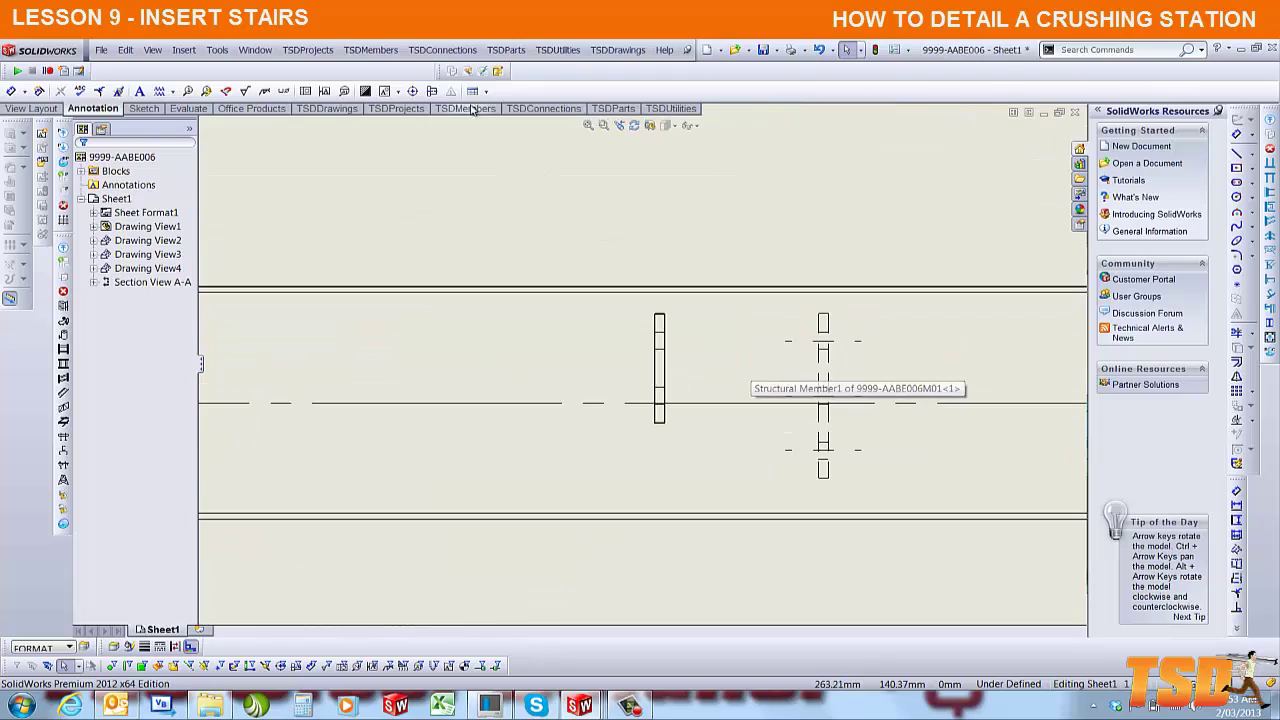
click(432, 91)
click(635, 310)
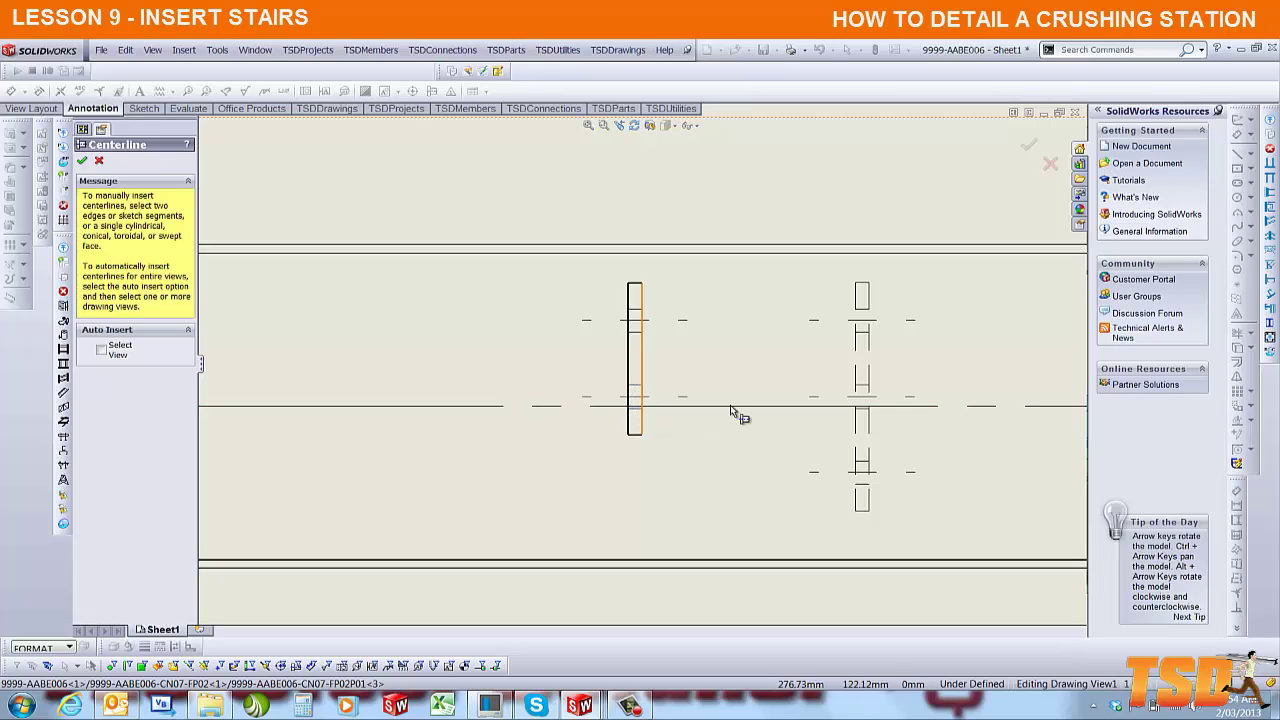
scroll(640, 365, up, 3)
scroll(543, 349, down, 4)
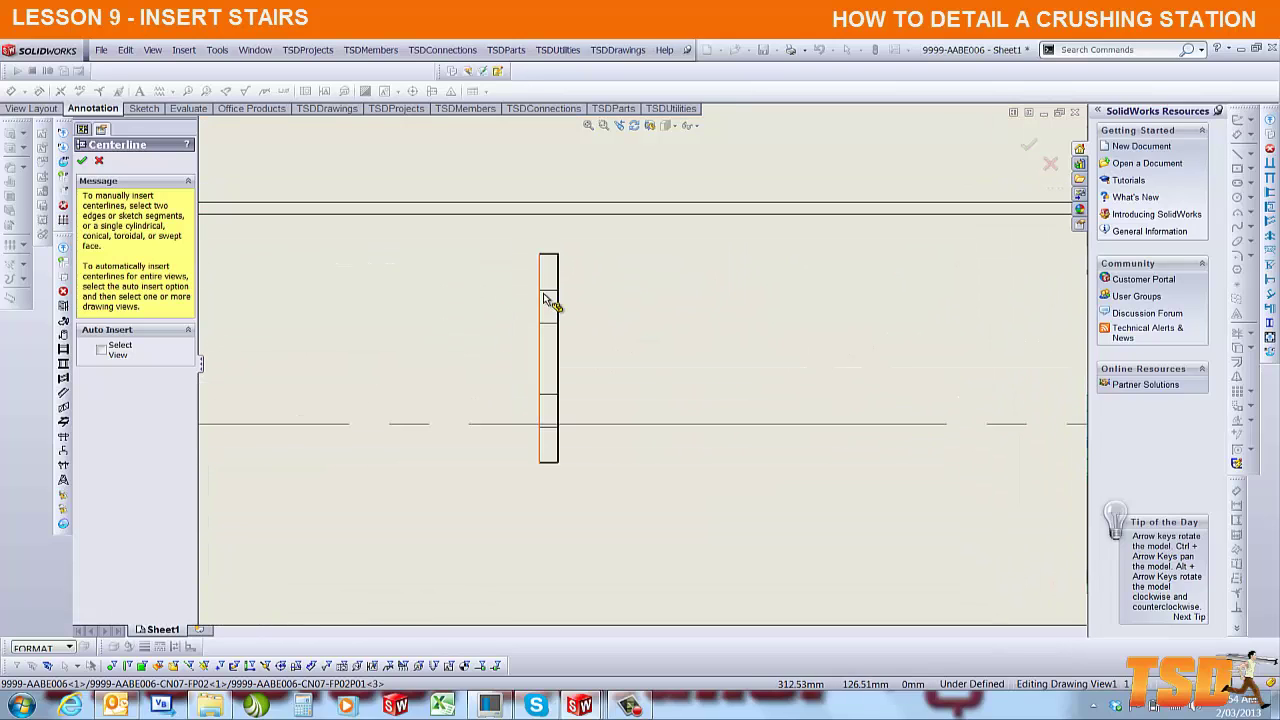
click(549, 292)
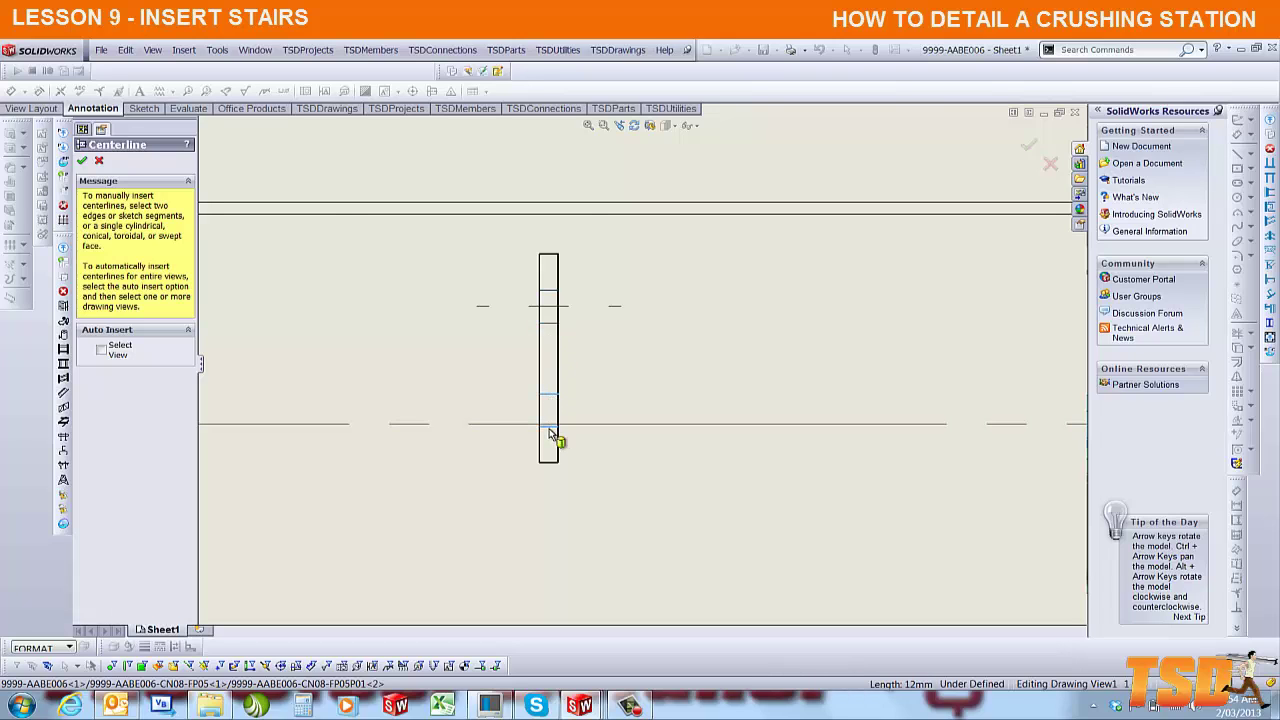
key(Escape)
- Fit the whole sheet, save and close the beam drawing, and show the full assembly in isometric view
click(589, 126)
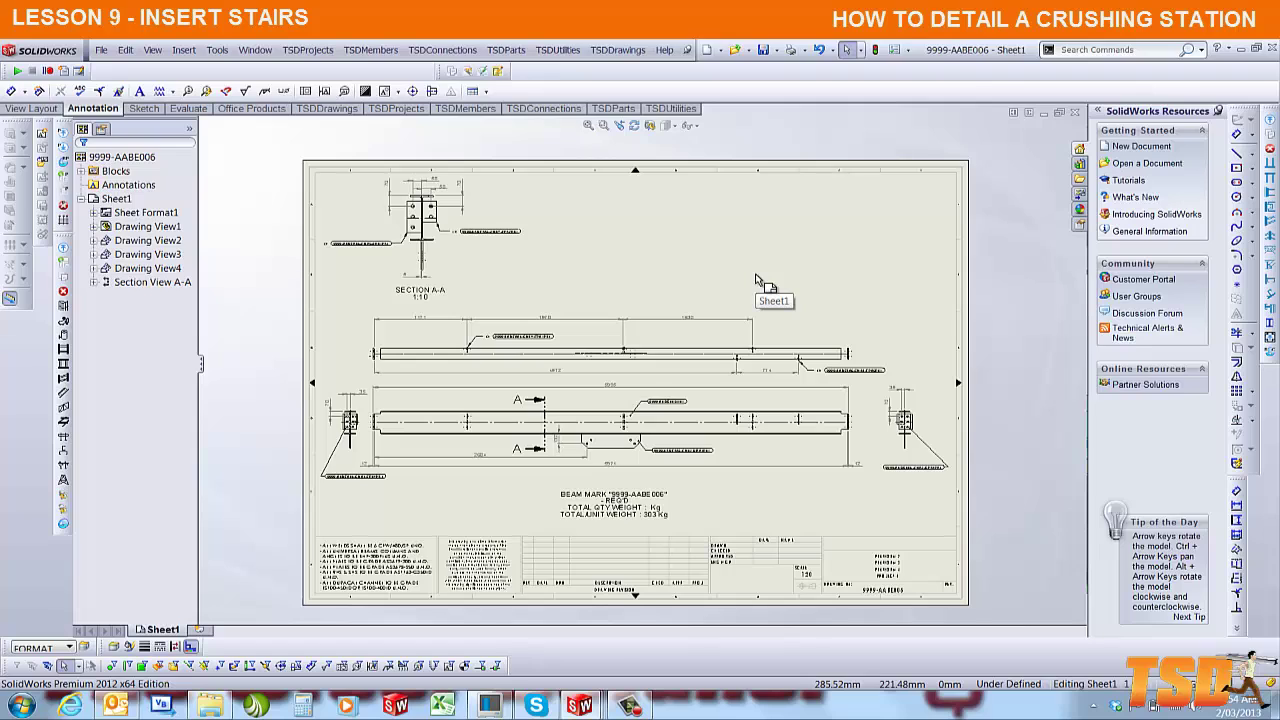
click(1076, 113)
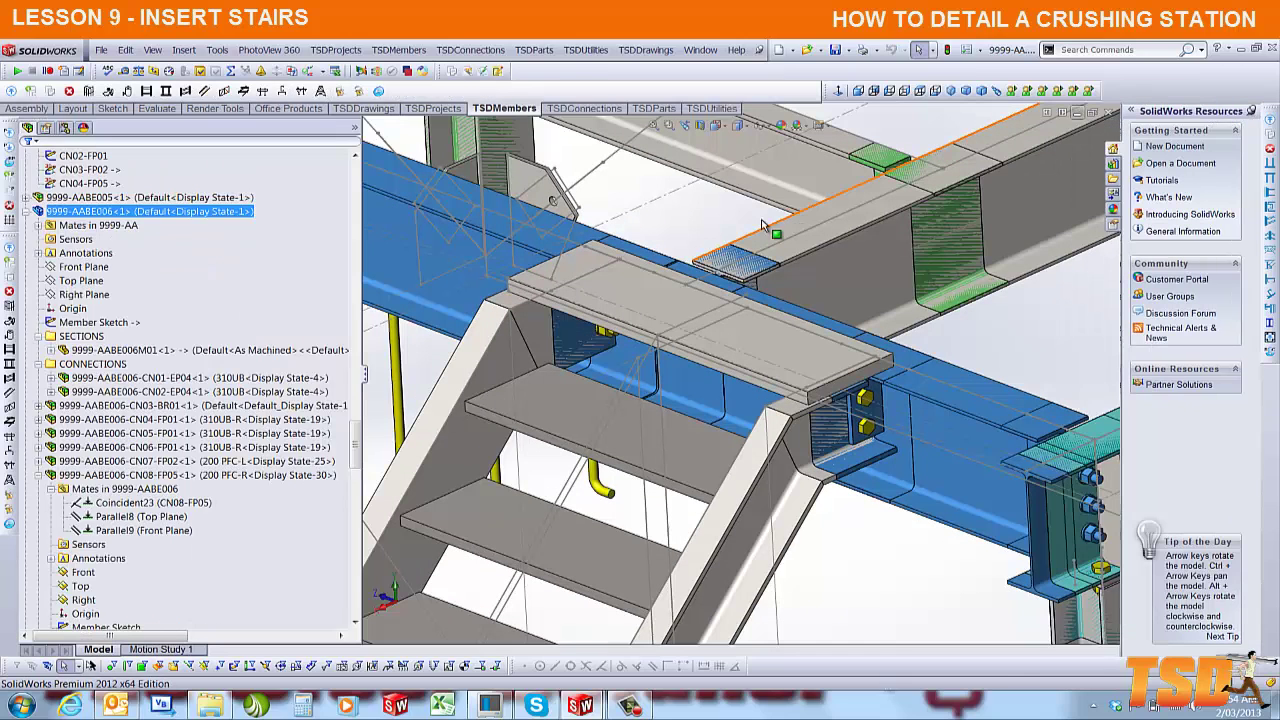
click(951, 91)
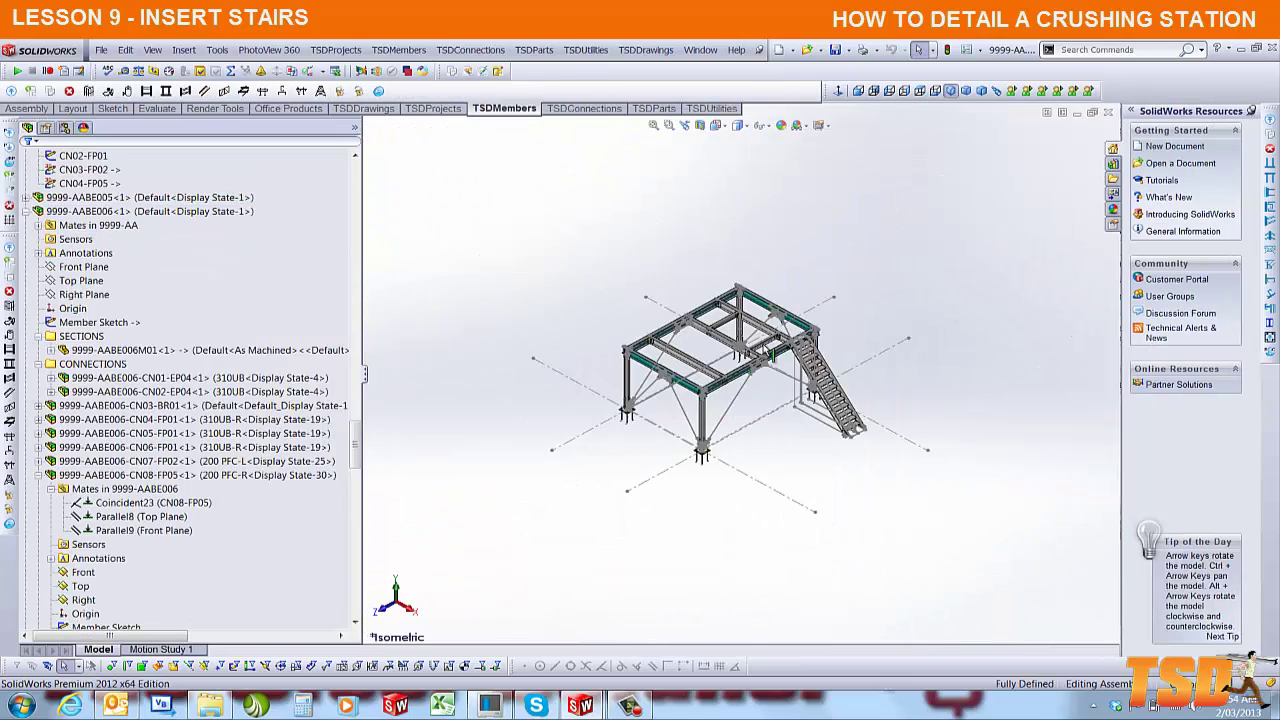